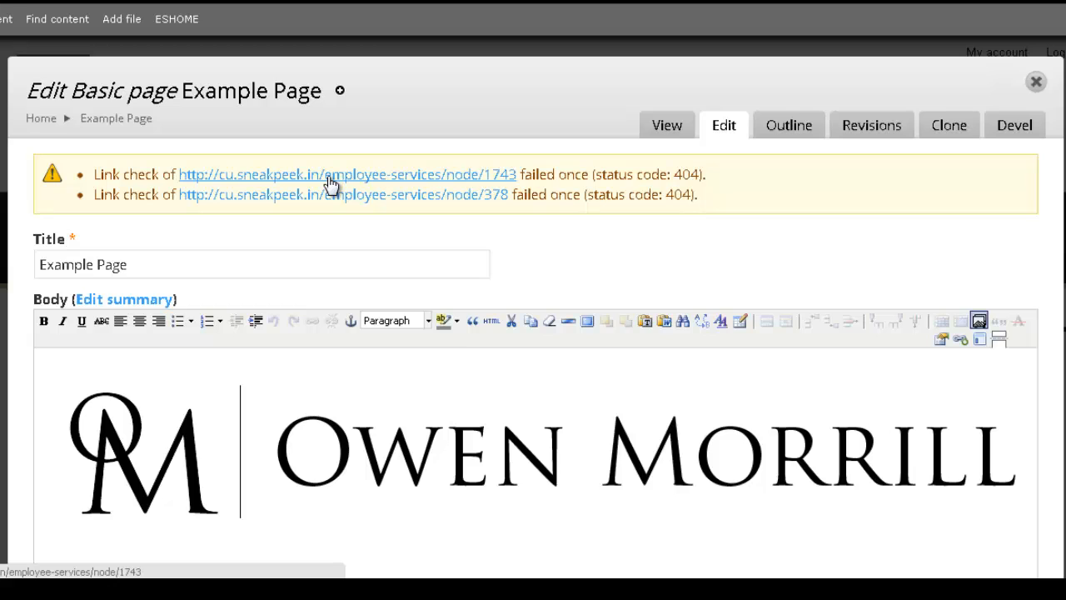
Step: Apply bold to 'horizontal rule' in the first Examples & Help line
scroll(718, 240, down, 1)
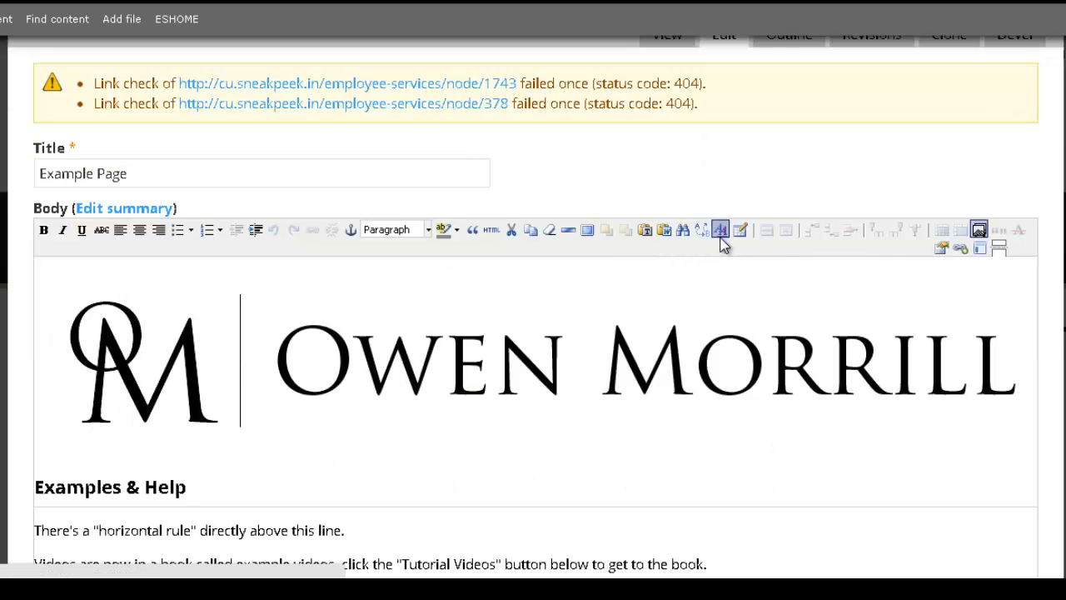
scroll(721, 240, down, 1)
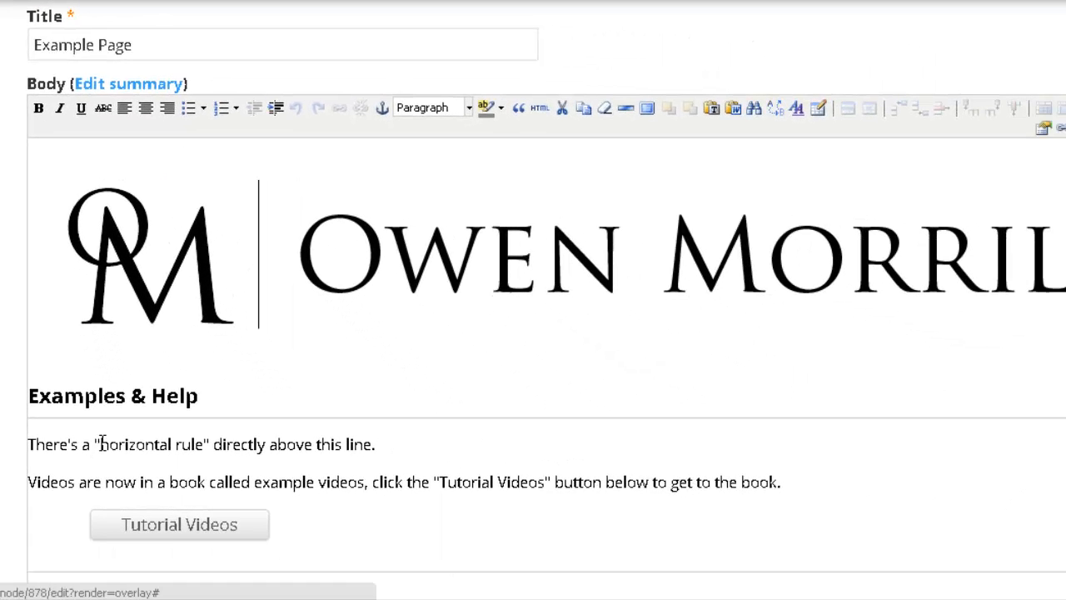
drag(102, 443, 205, 444)
click(38, 107)
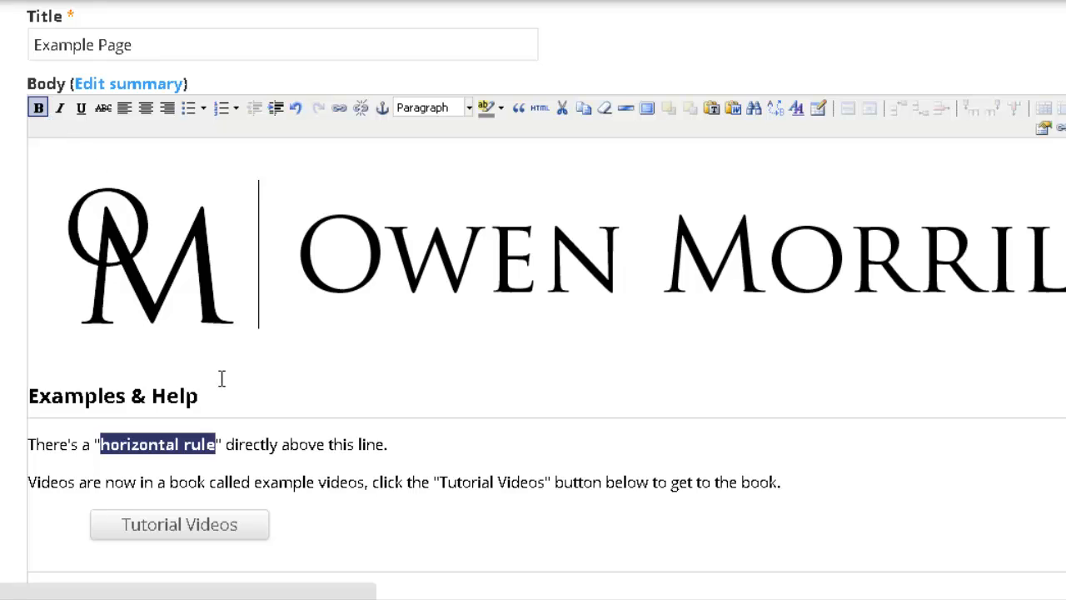
click(241, 444)
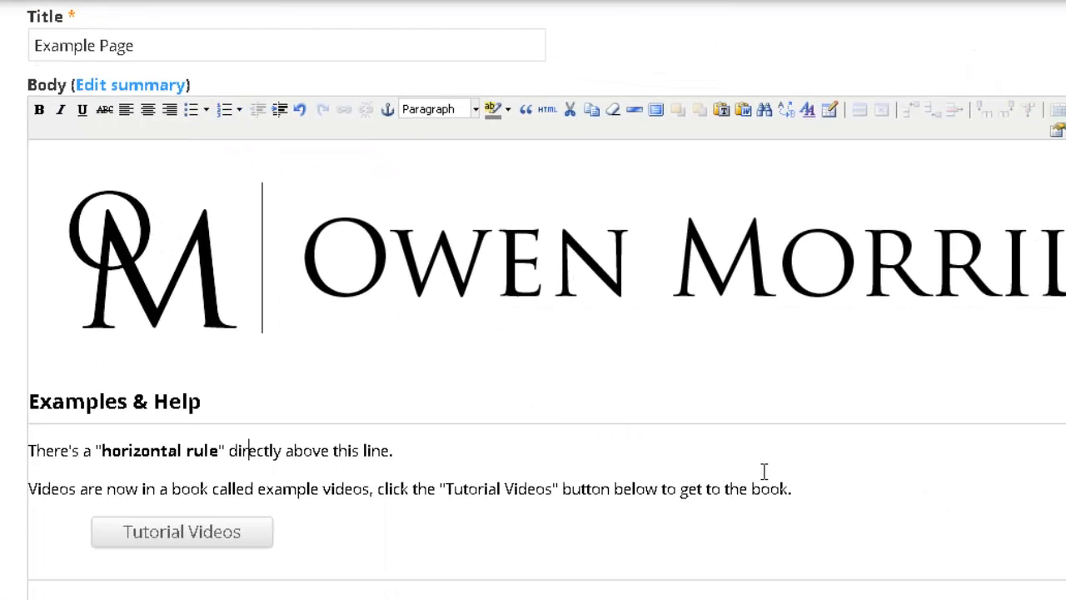
Step: Turn both Examples & Help paragraphs into a bulleted list, then a numbered list
drag(792, 488, 31, 456)
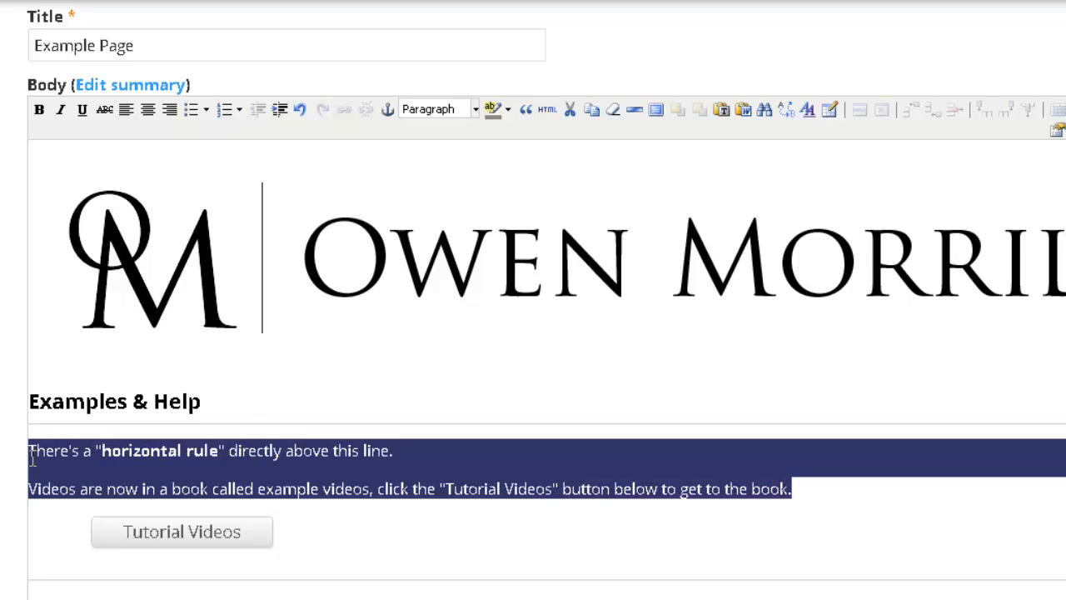
click(190, 109)
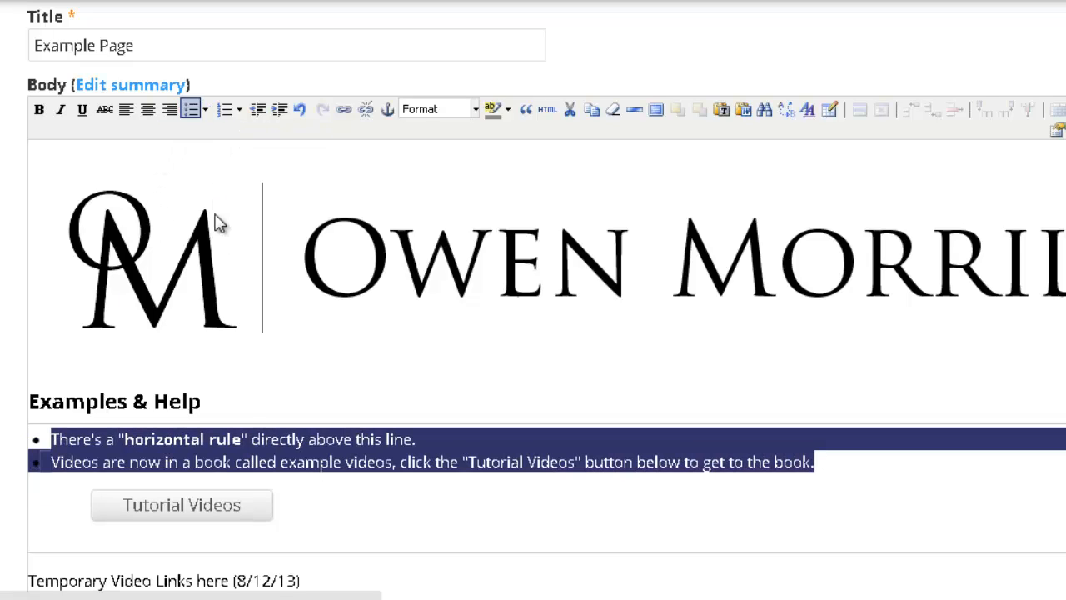
click(223, 117)
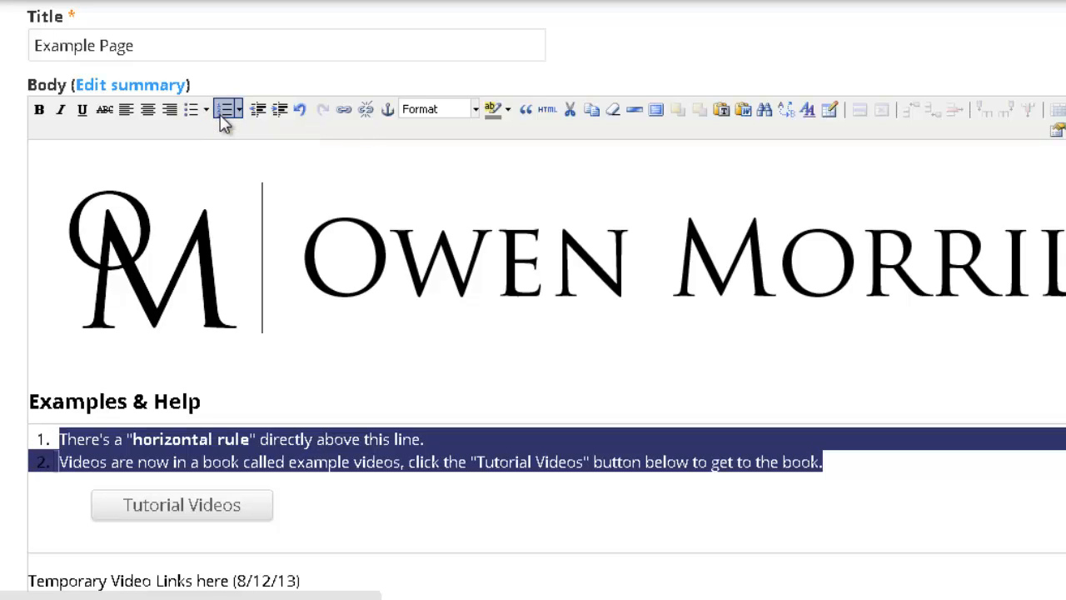
click(134, 462)
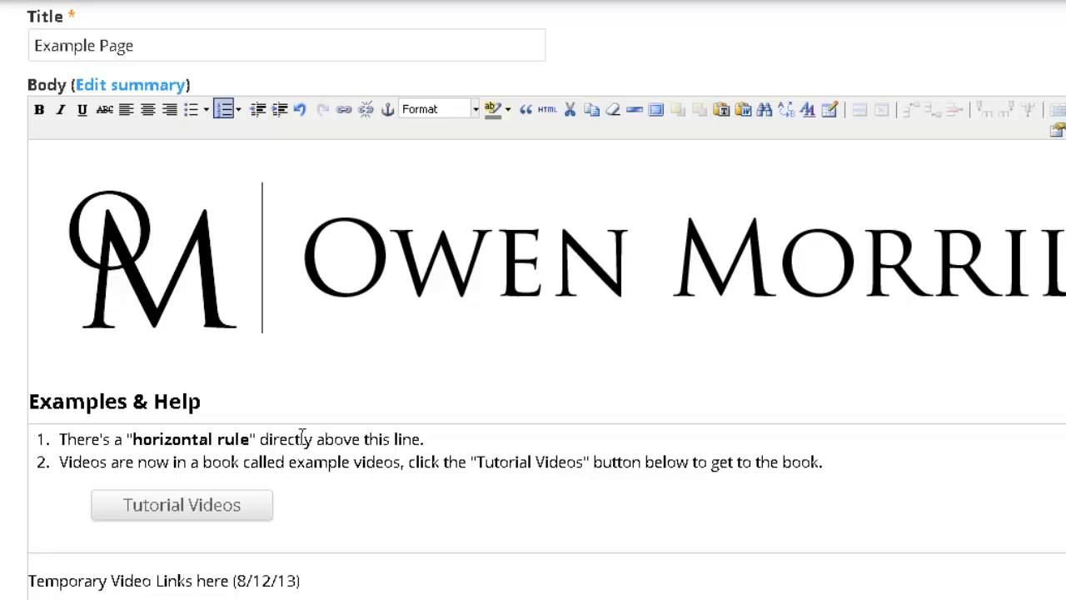
Step: Undo the lists and the bold on 'horizontal rule' with Ctrl+Z
key(ctrl+z)
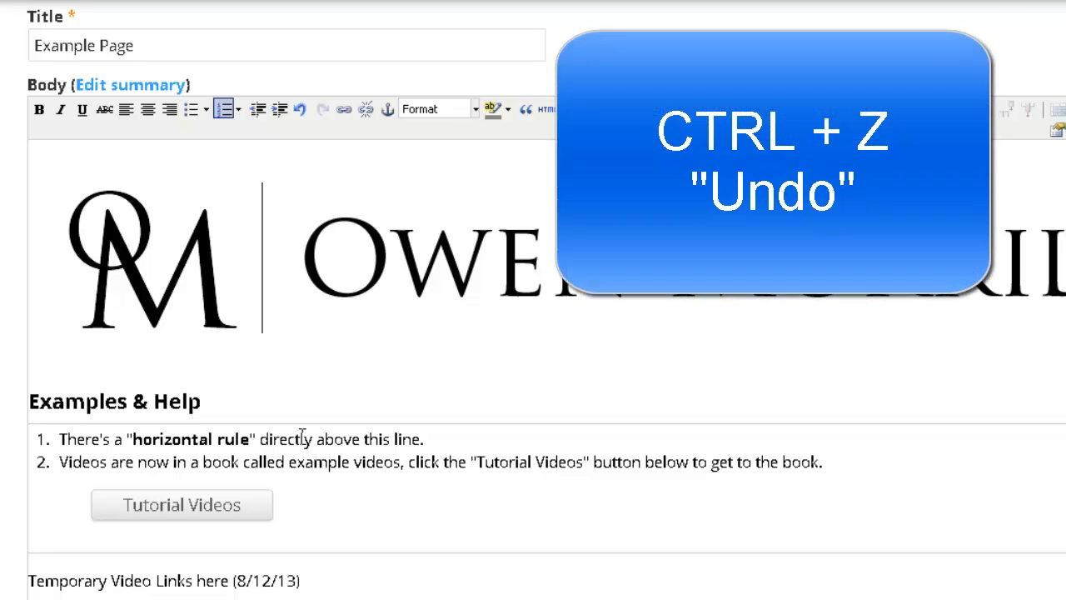
key(ctrl+z)
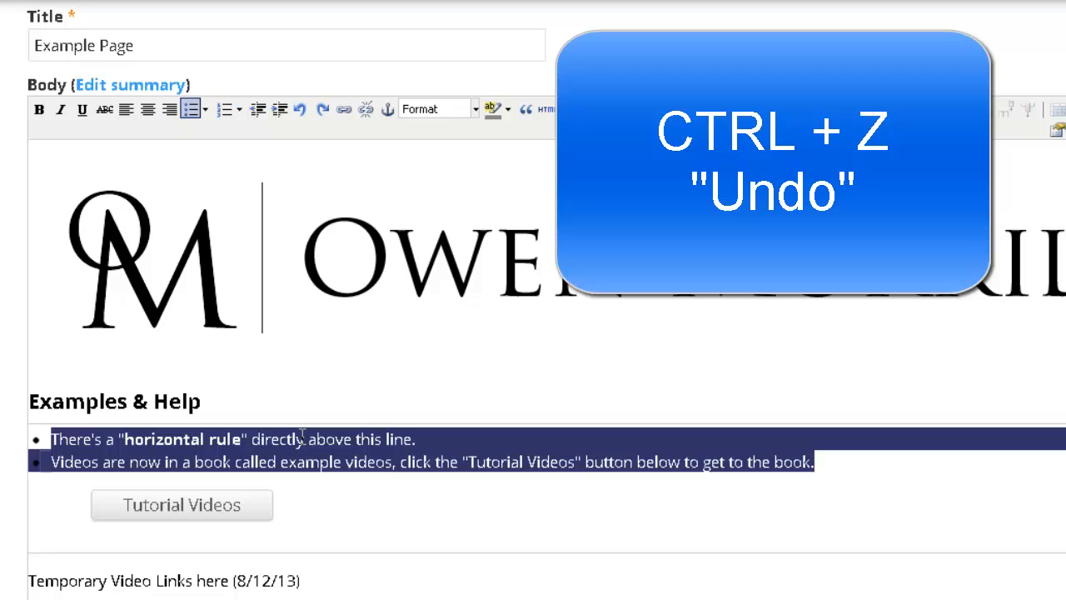
key(ctrl+z)
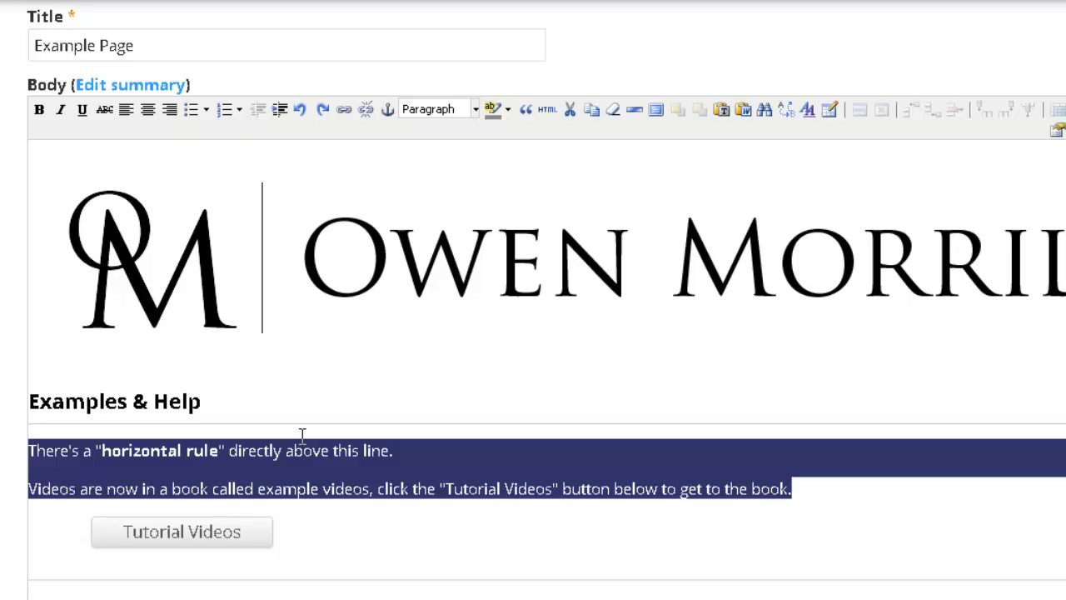
key(ctrl+z)
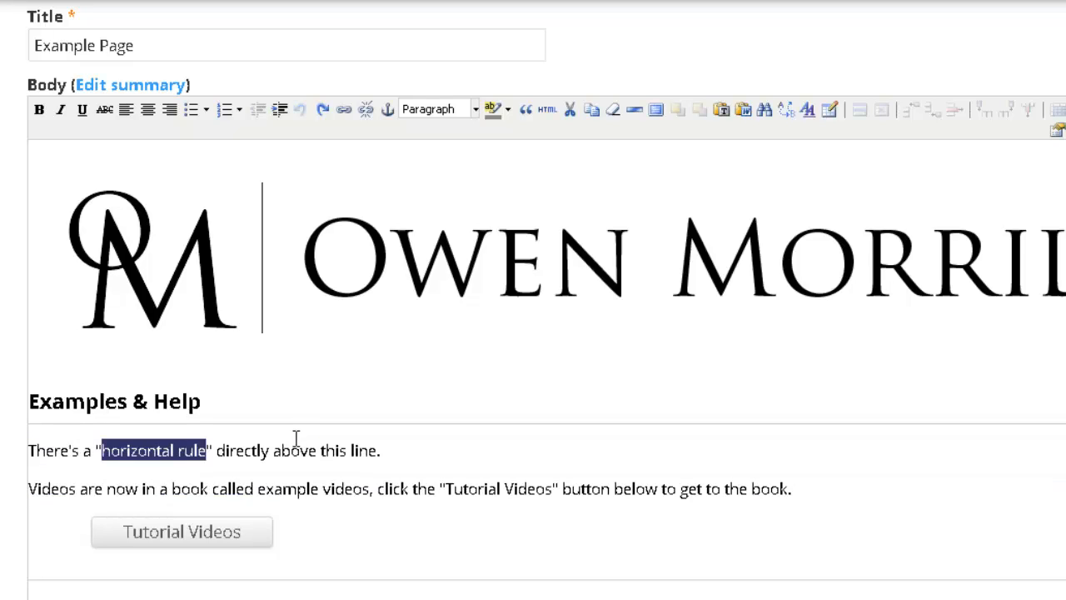
click(294, 440)
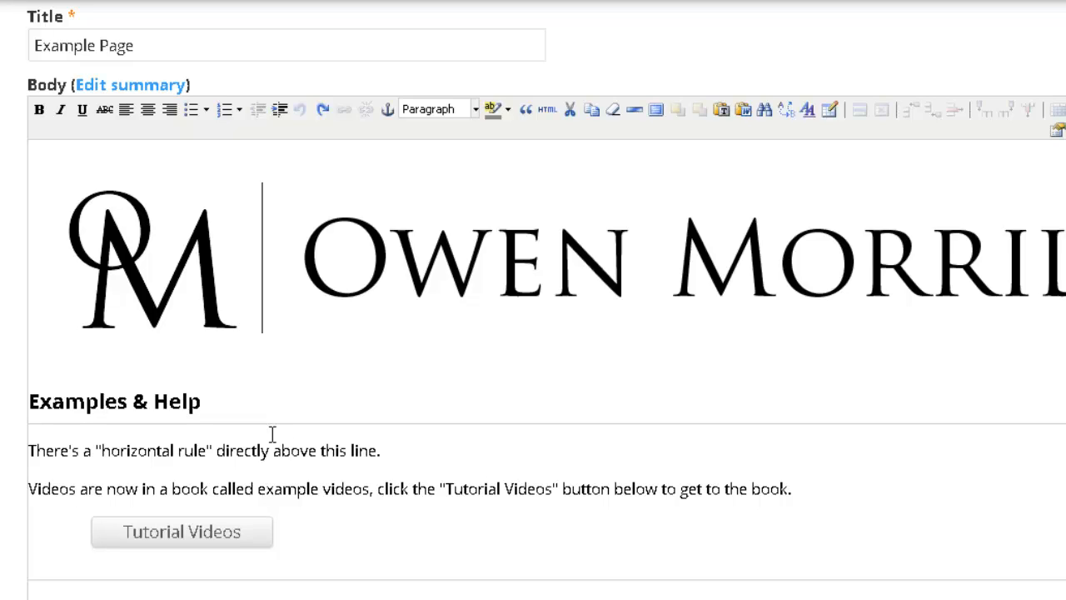
Step: Indent both Examples & Help paragraphs twice, then reduce the indent by one step
click(291, 450)
drag(793, 489, 28, 450)
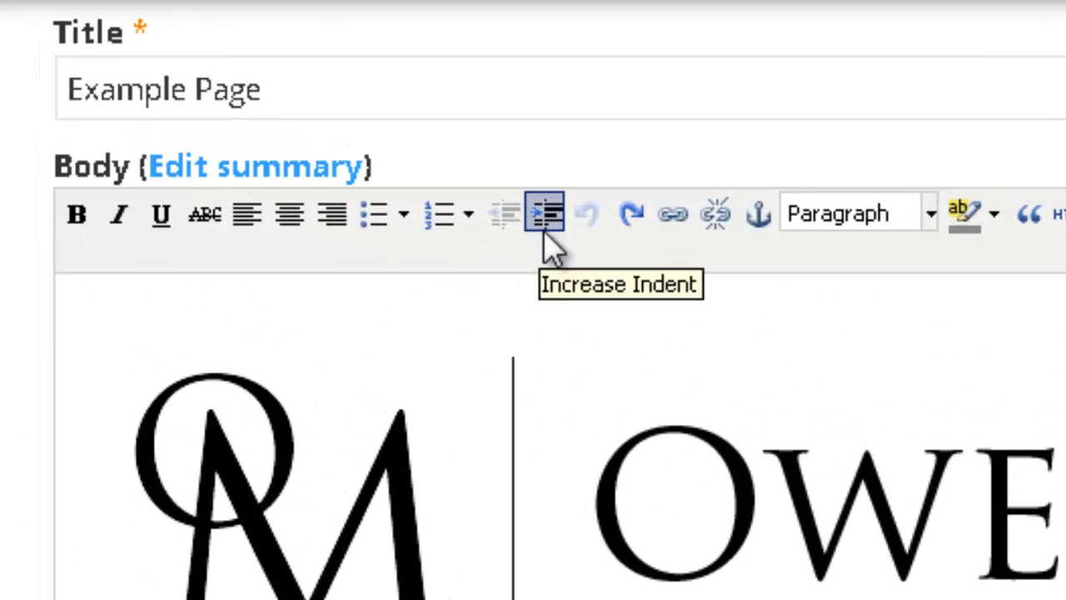
click(545, 226)
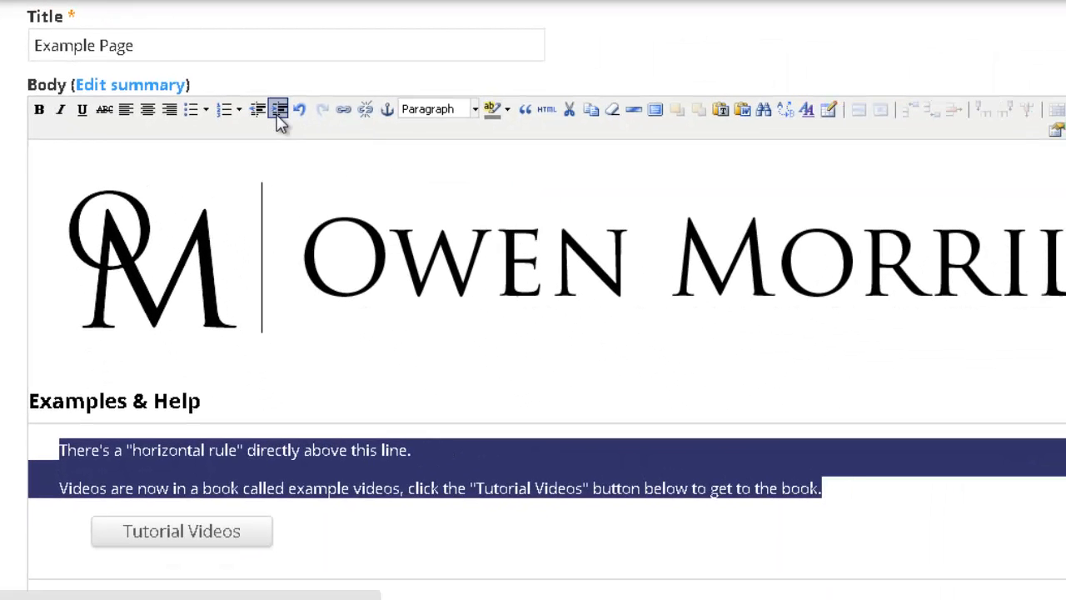
click(280, 113)
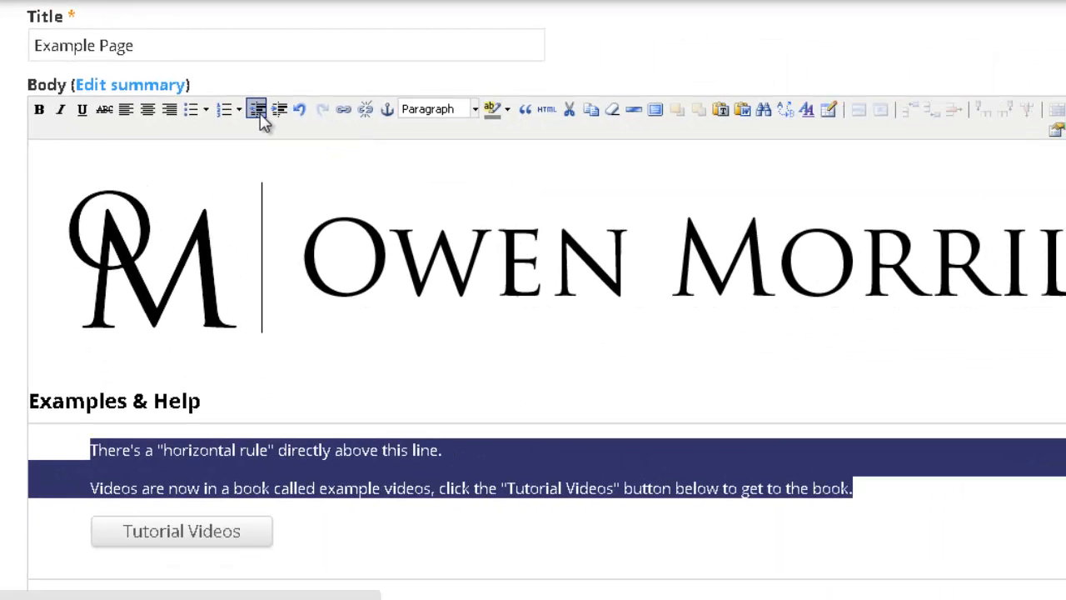
click(260, 115)
click(435, 450)
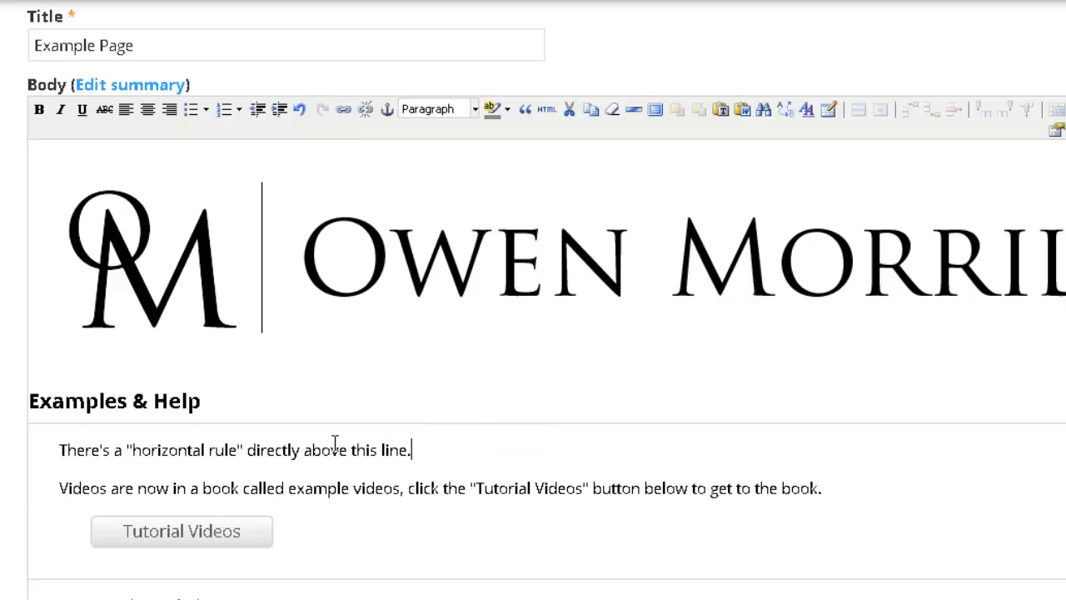
Step: Undo and then redo the last indent change using the toolbar buttons
click(60, 450)
scroll(167, 454, down, 10)
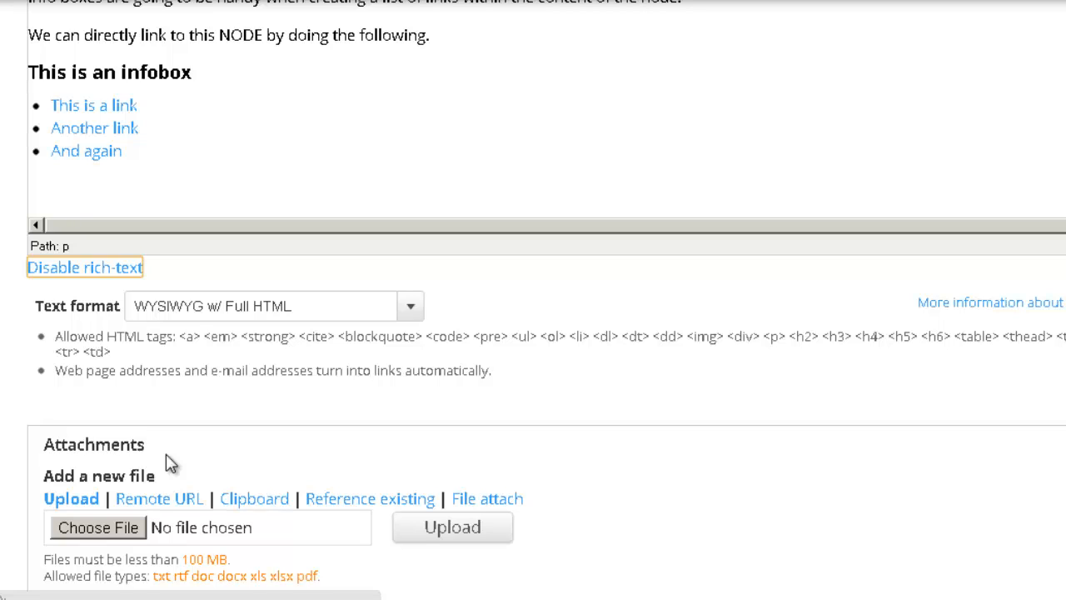
scroll(167, 462, up, 7)
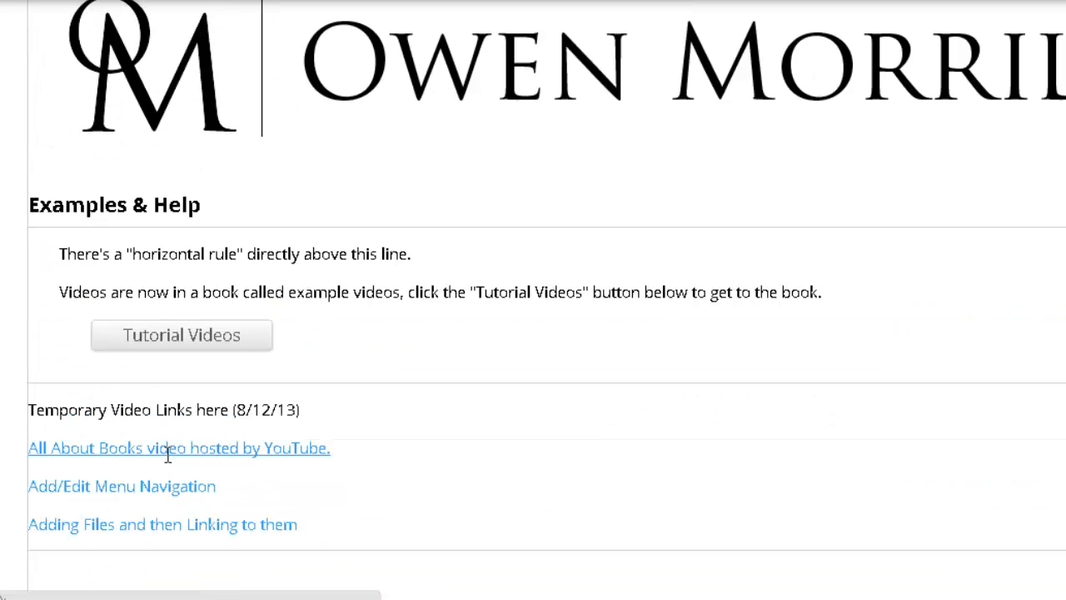
click(179, 254)
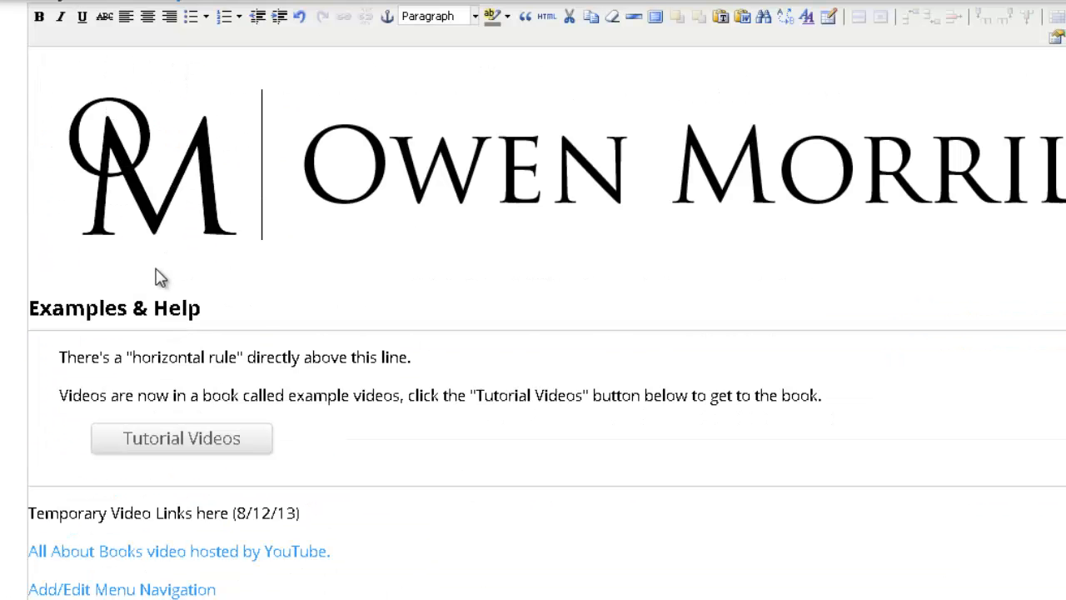
scroll(153, 277, up, 2)
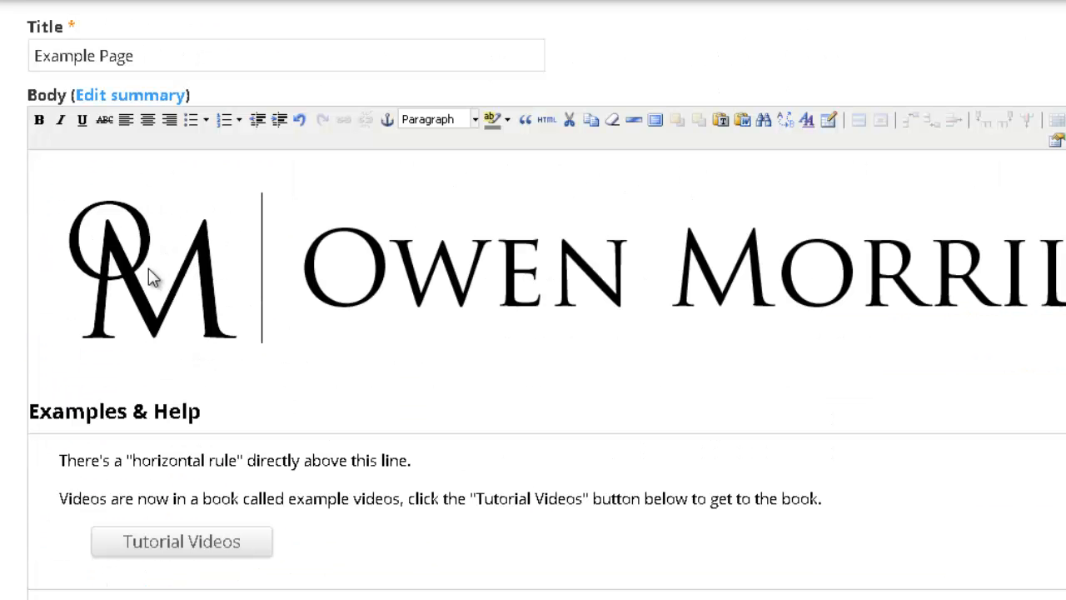
click(300, 125)
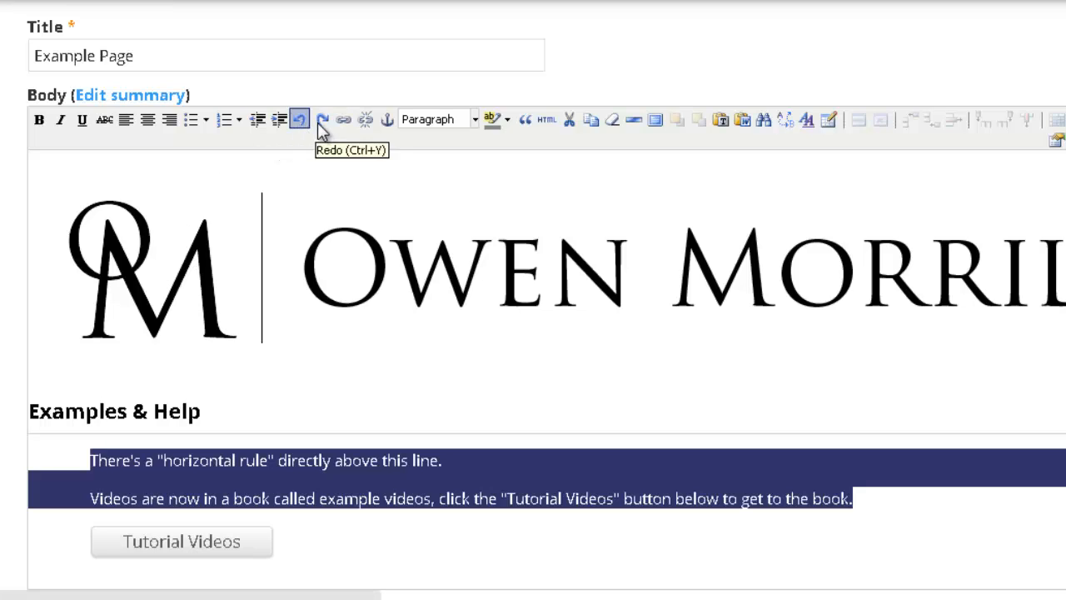
click(322, 125)
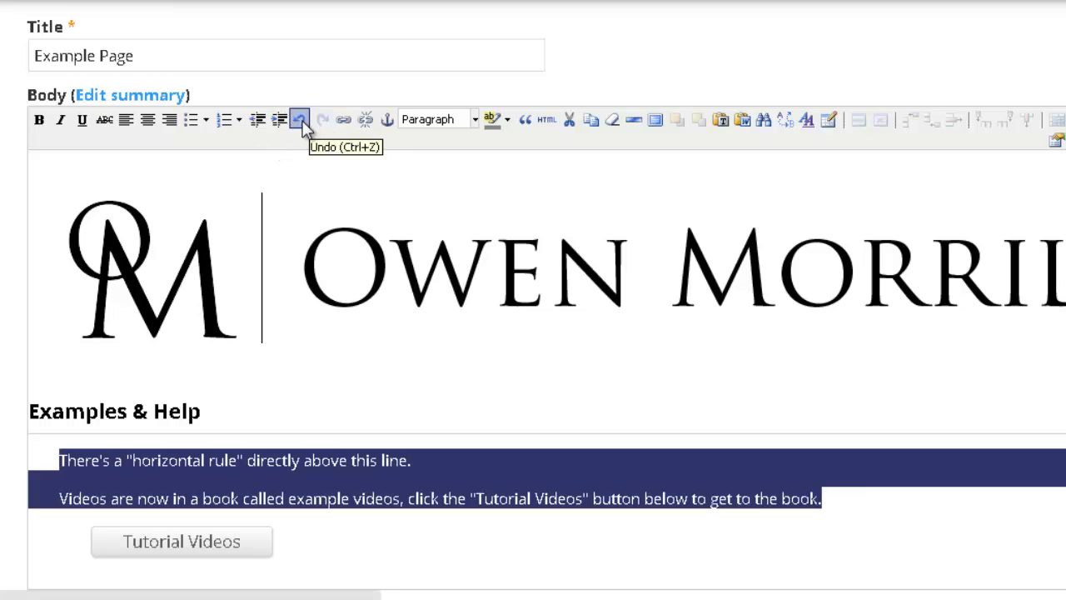
click(289, 456)
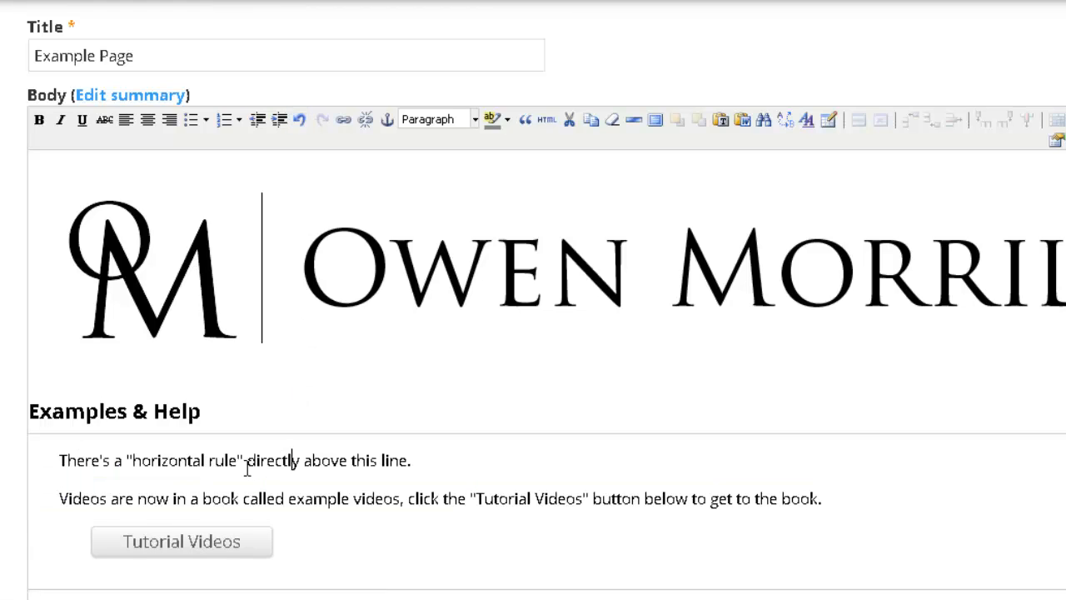
Step: Link the word 'directly' to node/878, opening in a new window
drag(247, 460, 298, 460)
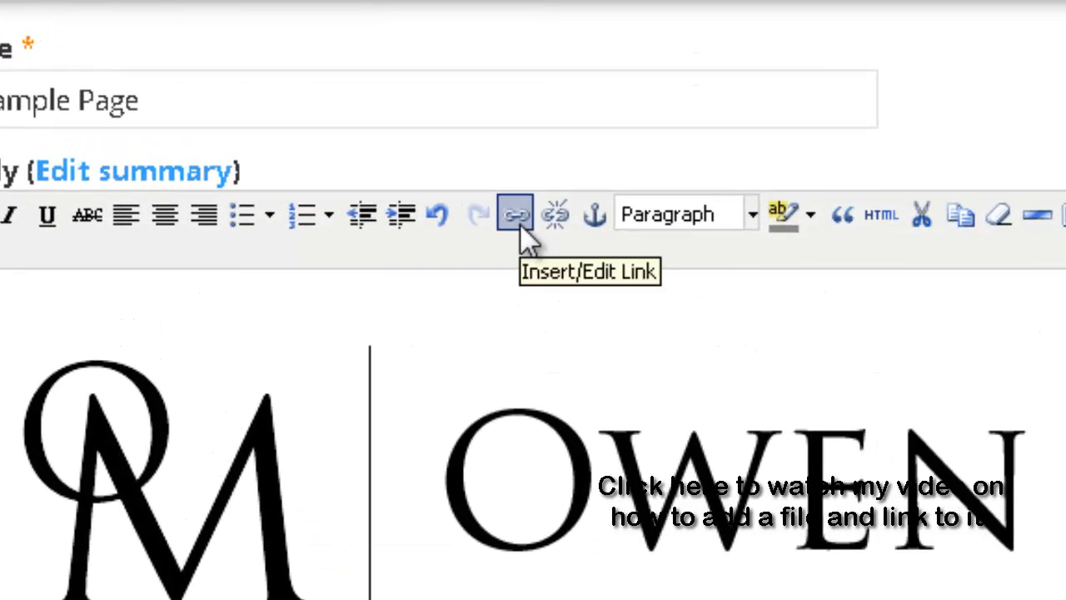
click(517, 216)
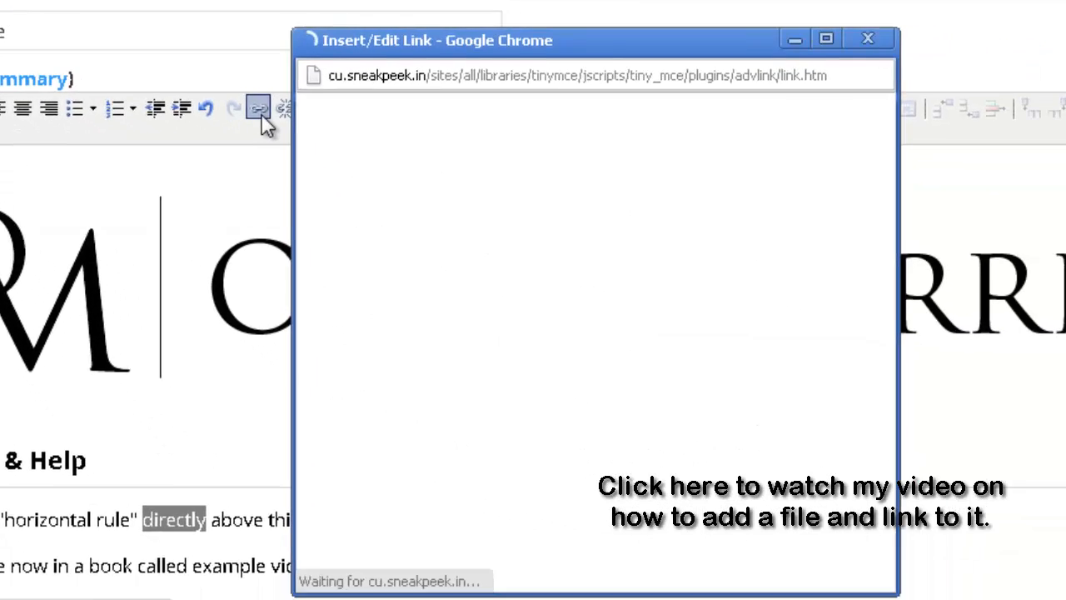
text(node)
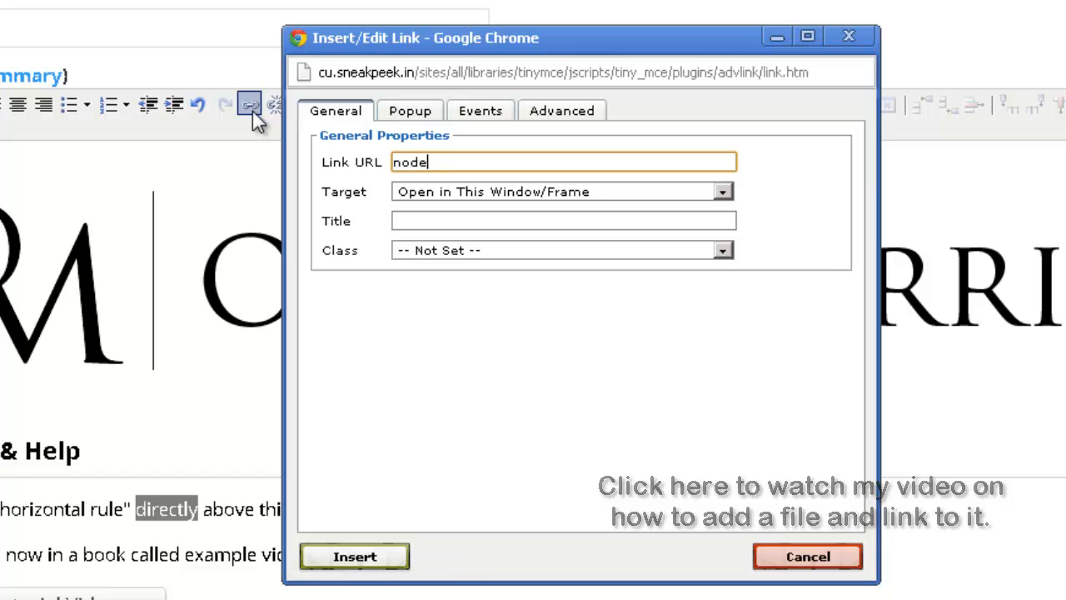
text(/878)
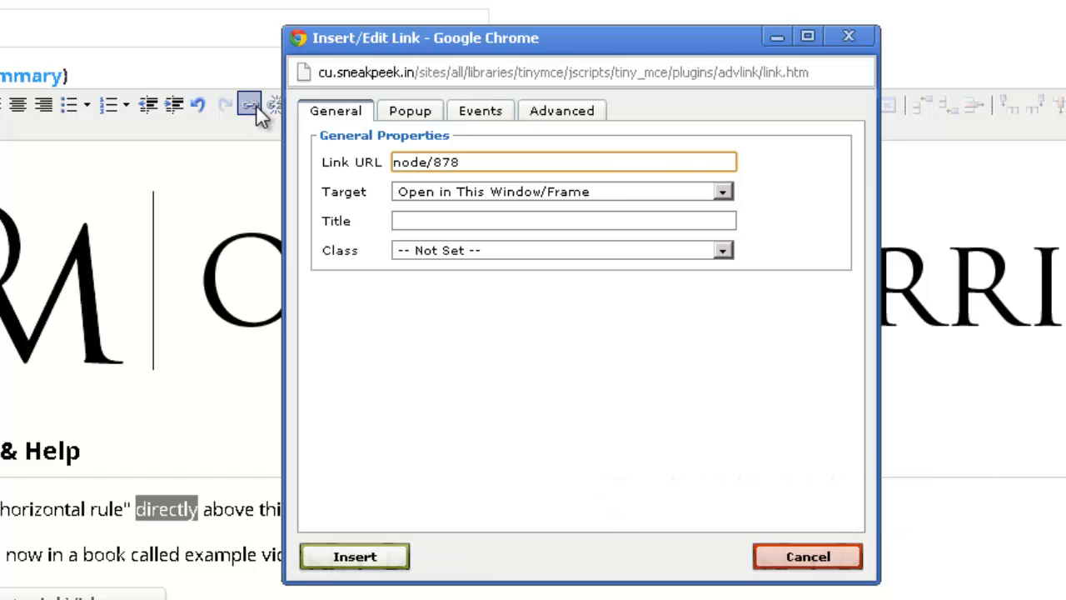
click(590, 192)
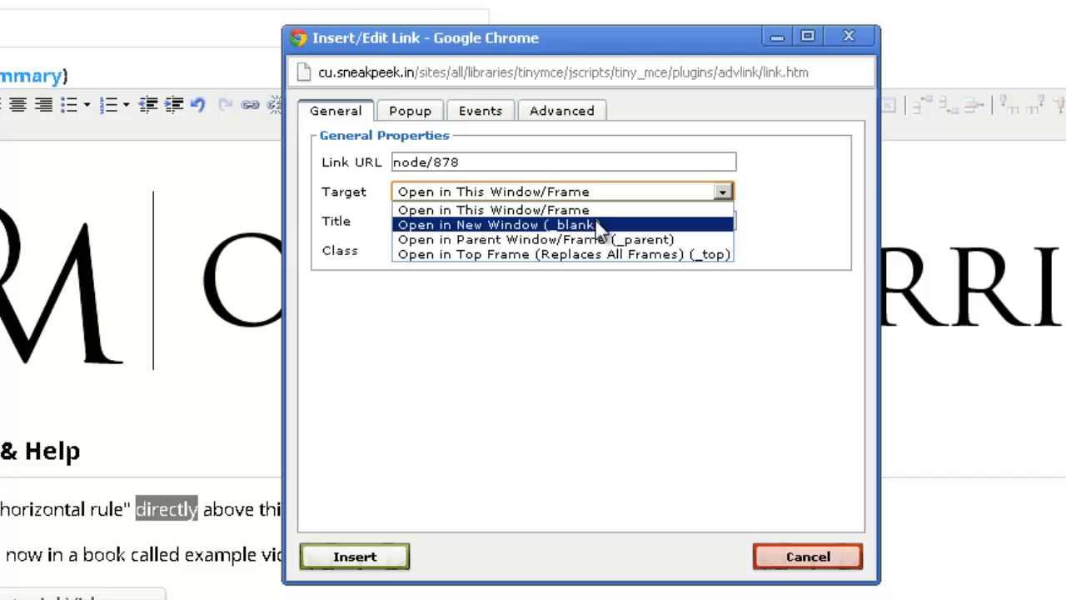
click(598, 226)
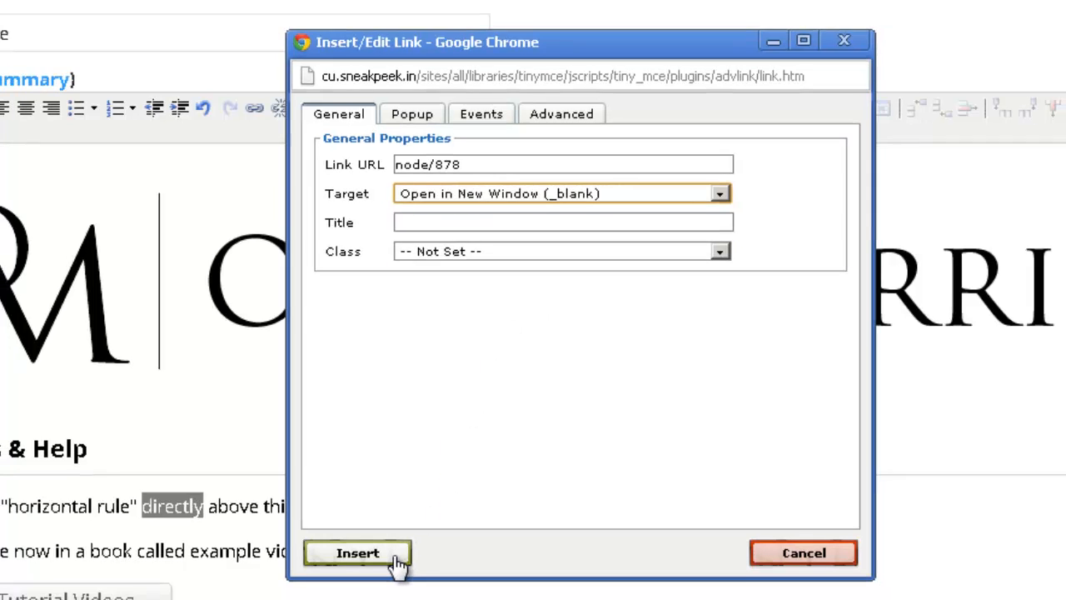
click(398, 556)
click(367, 485)
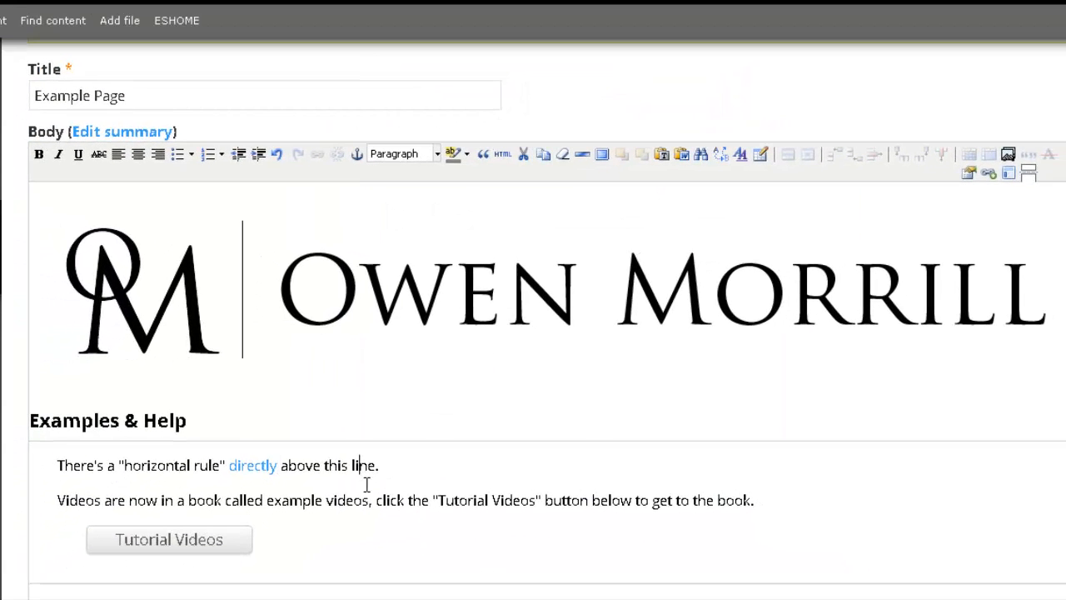
Step: Remove the link from 'directly' with the Unlink button
click(275, 465)
drag(275, 464, 229, 464)
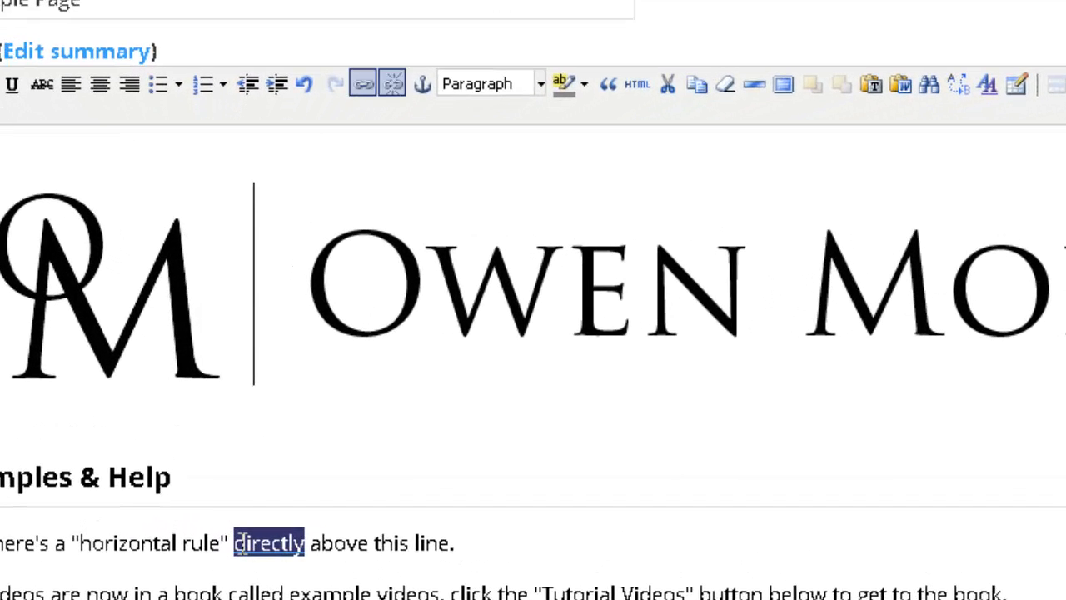
click(390, 90)
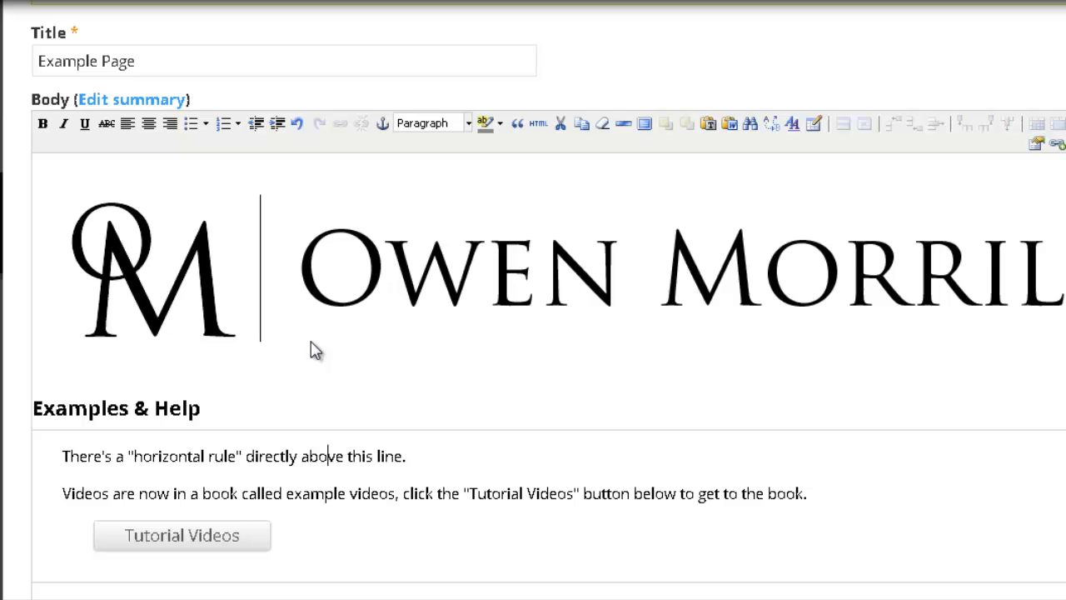
Step: Insert an anchor named 'top' on the Examples & Help heading
scroll(314, 350, down, 3)
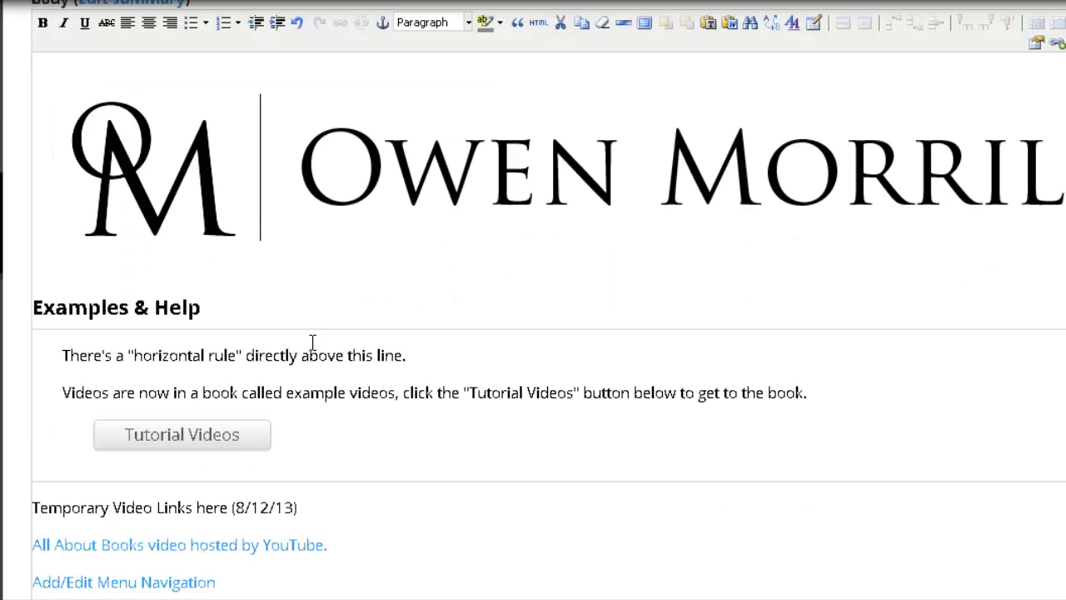
drag(192, 330, 31, 328)
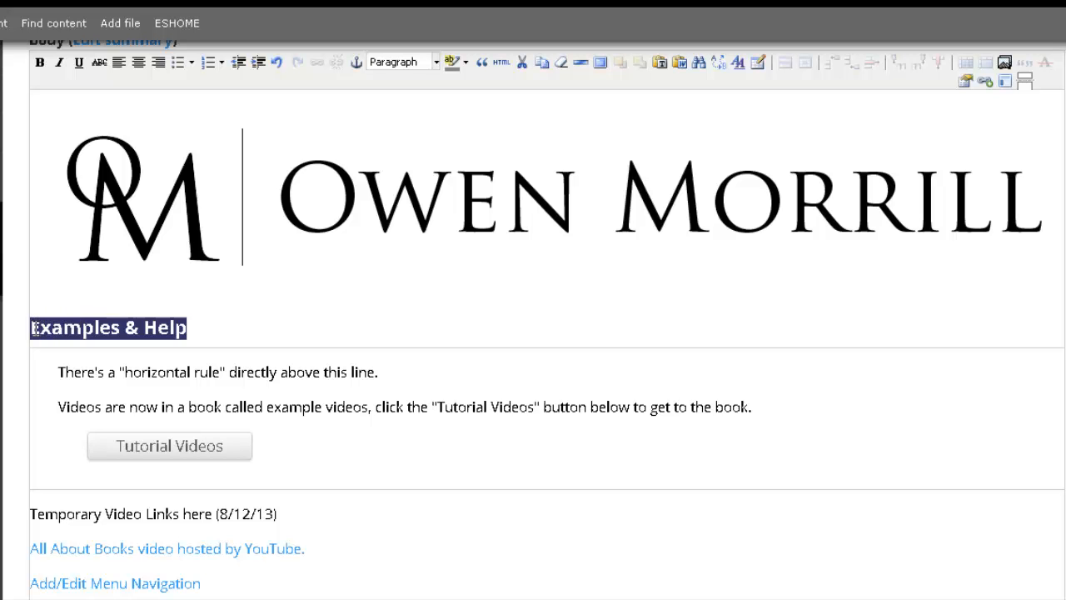
click(358, 65)
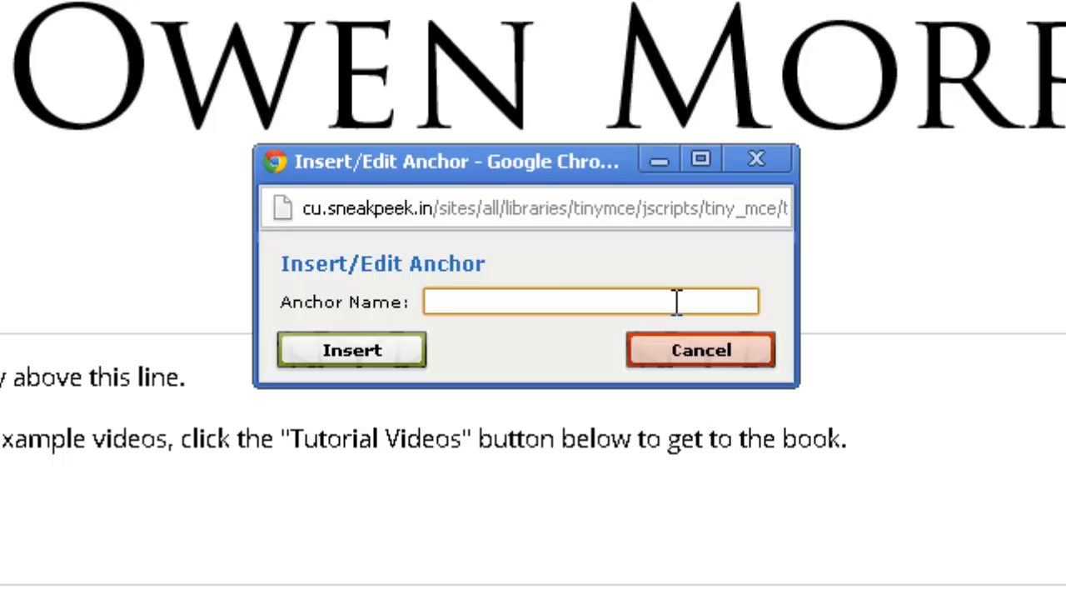
text(top)
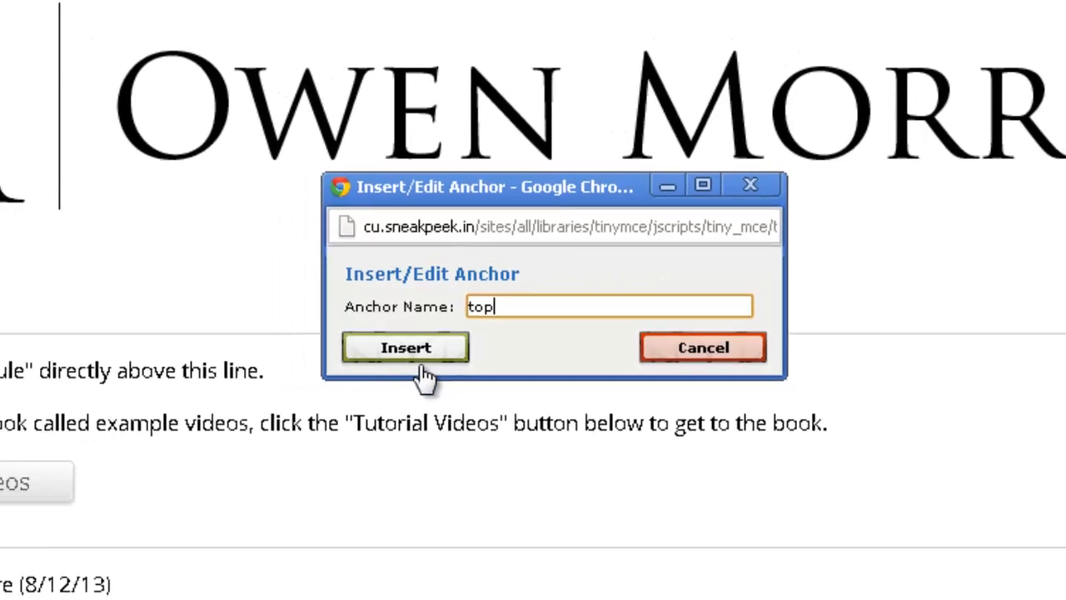
click(410, 348)
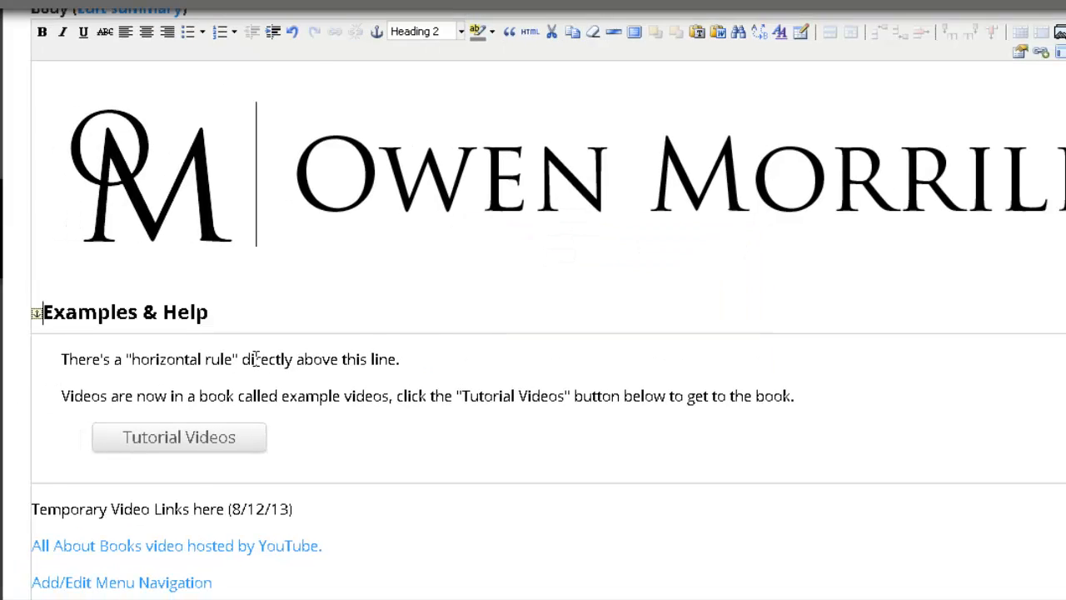
Step: Bring up the link settings for the 'And again' list item and enlarge that window
scroll(256, 358, down, 6)
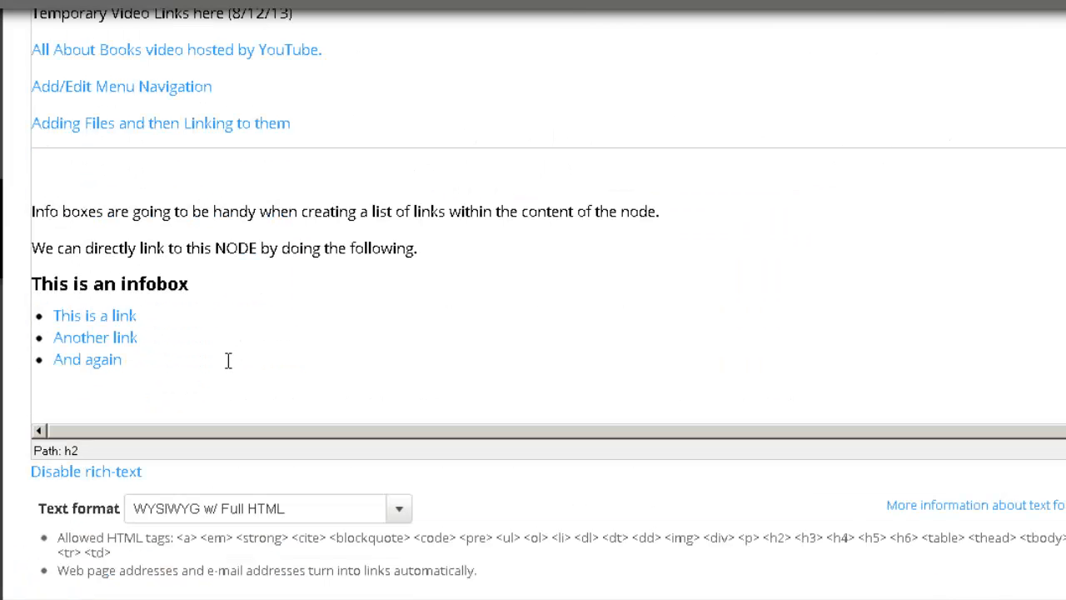
drag(140, 360, 50, 370)
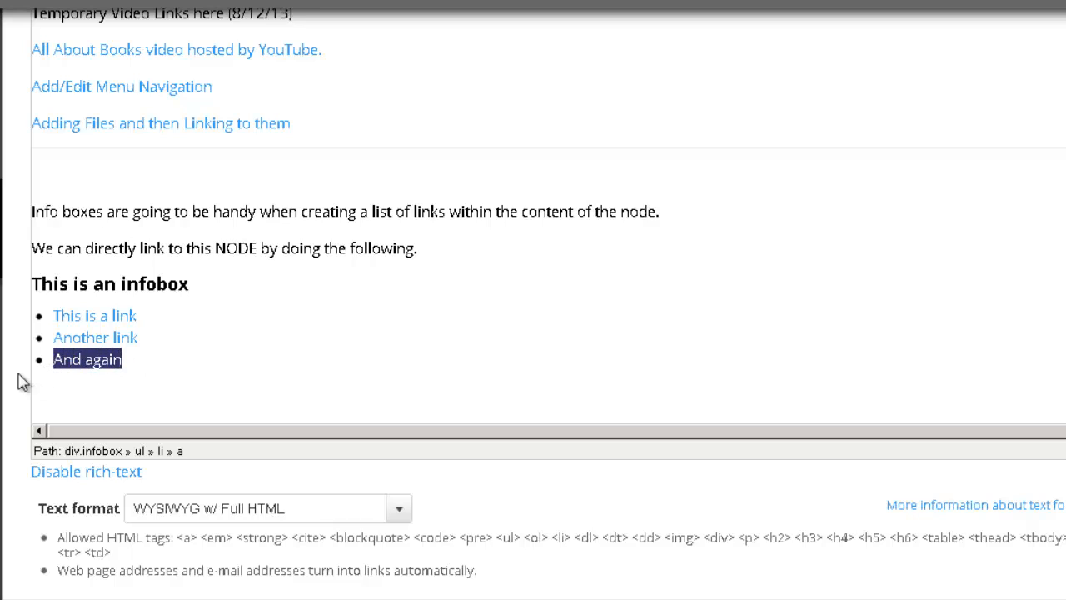
key(ctrl+k)
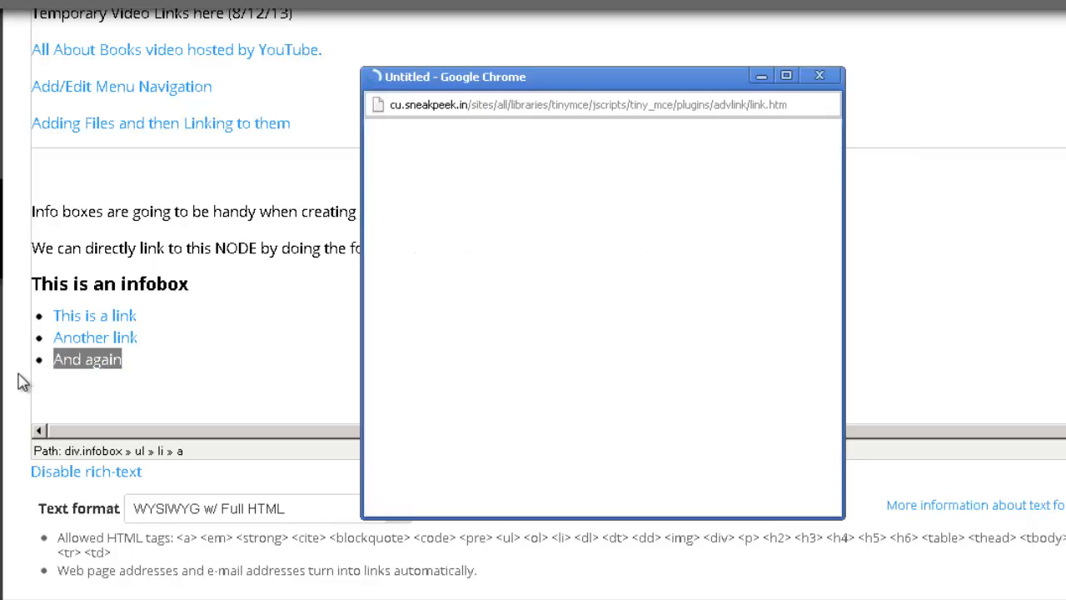
drag(459, 158, 786, 422)
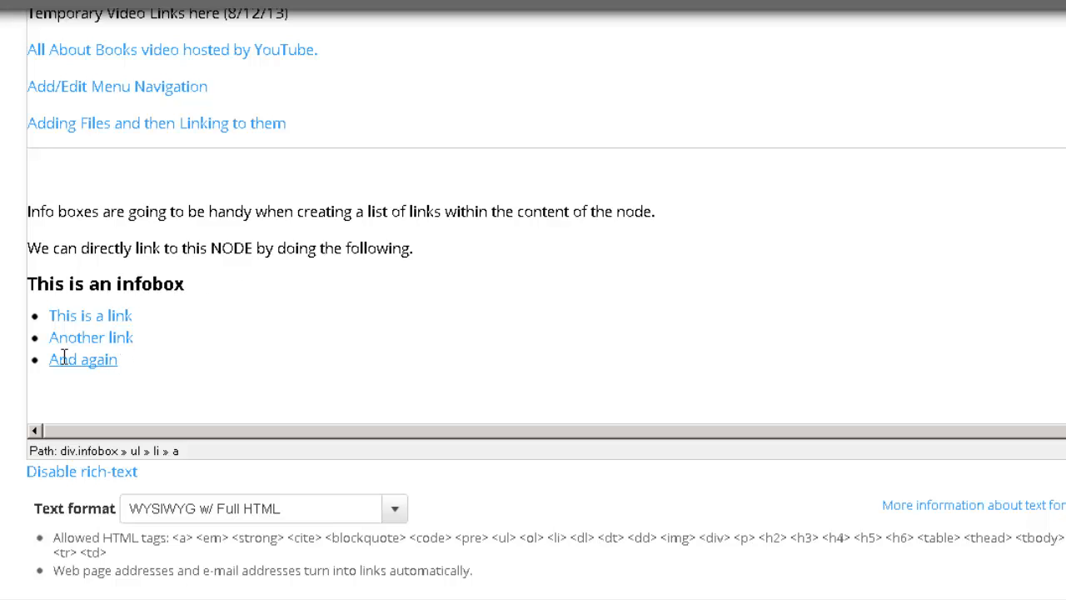
scroll(33, 369, up, 5)
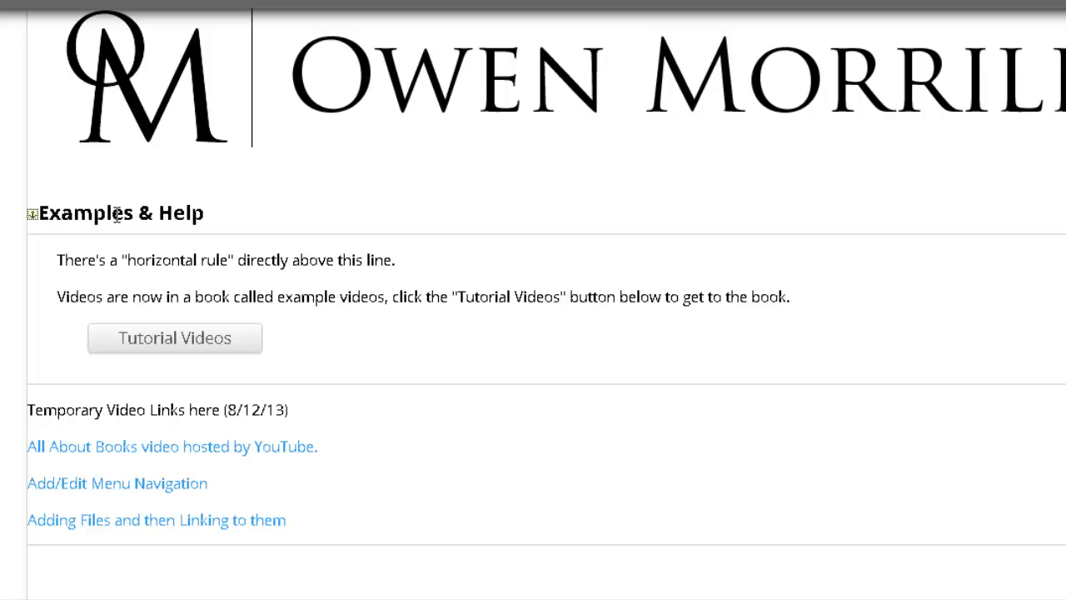
Step: Browse the block formats list from Paragraph through the headings to DIV without choosing one
scroll(234, 358, up, 5)
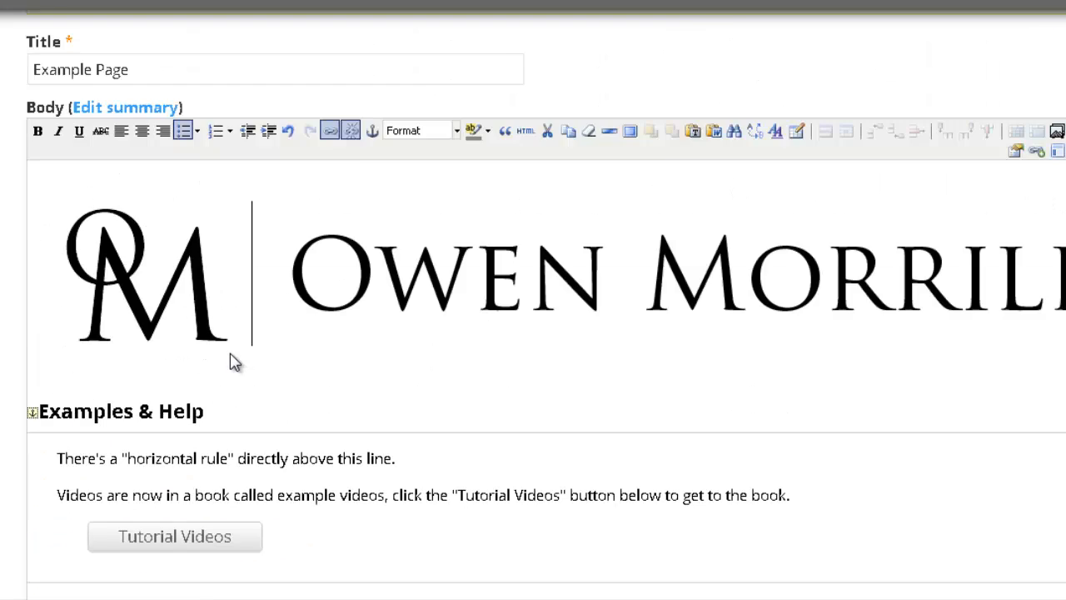
scroll(231, 354, down, 3)
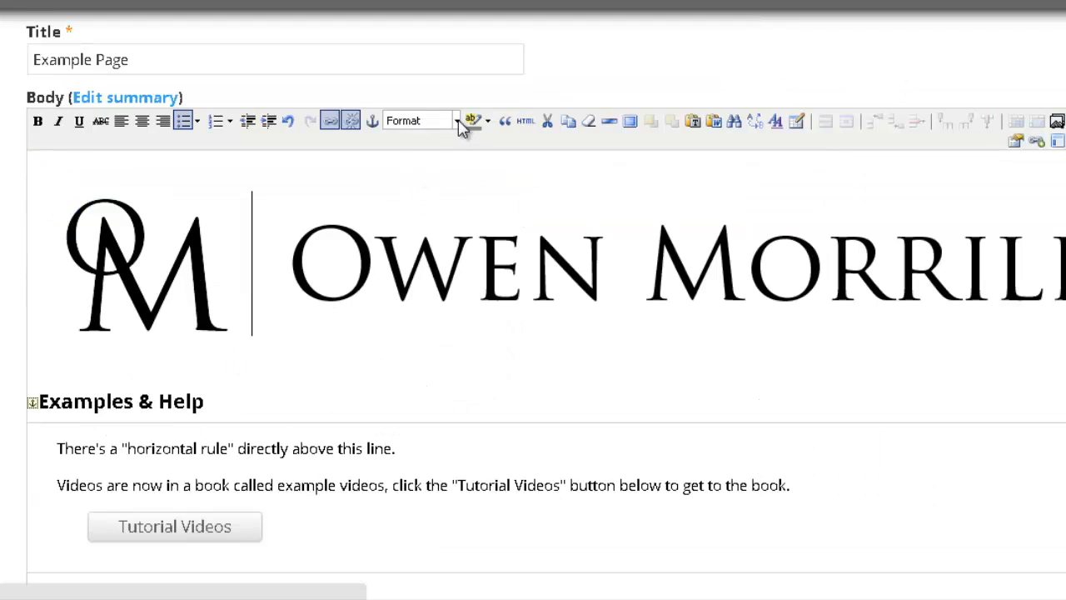
click(457, 122)
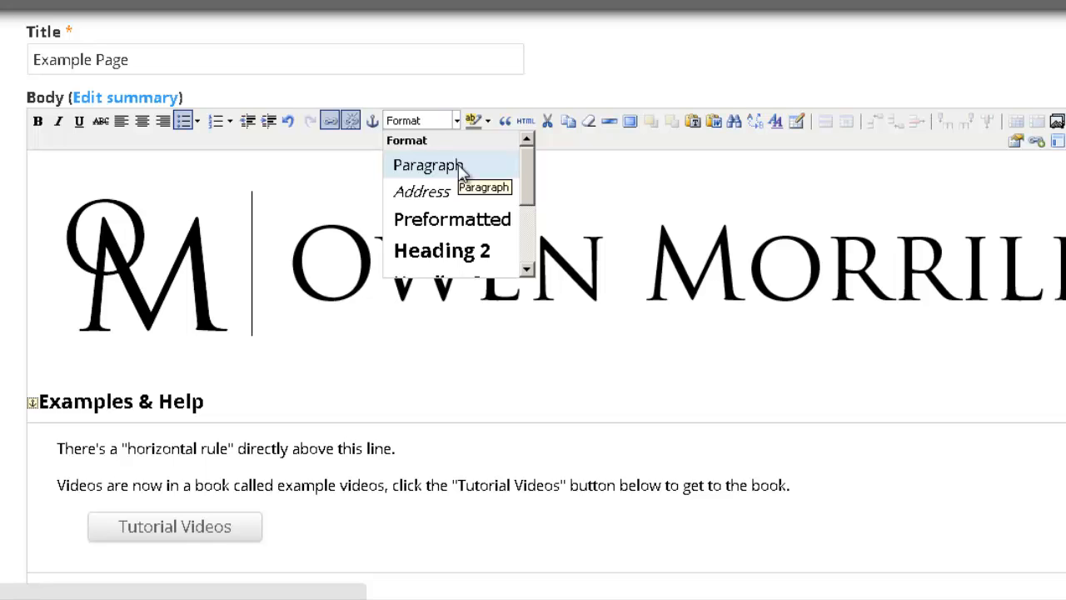
scroll(478, 180, down, 2)
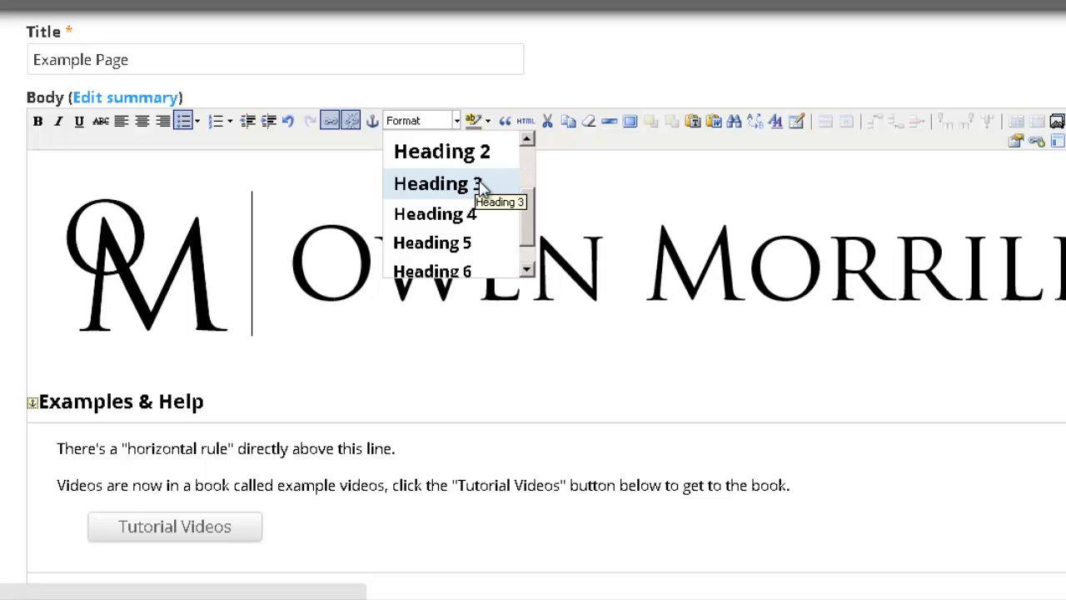
scroll(482, 191, down, 1)
scroll(485, 210, down, 1)
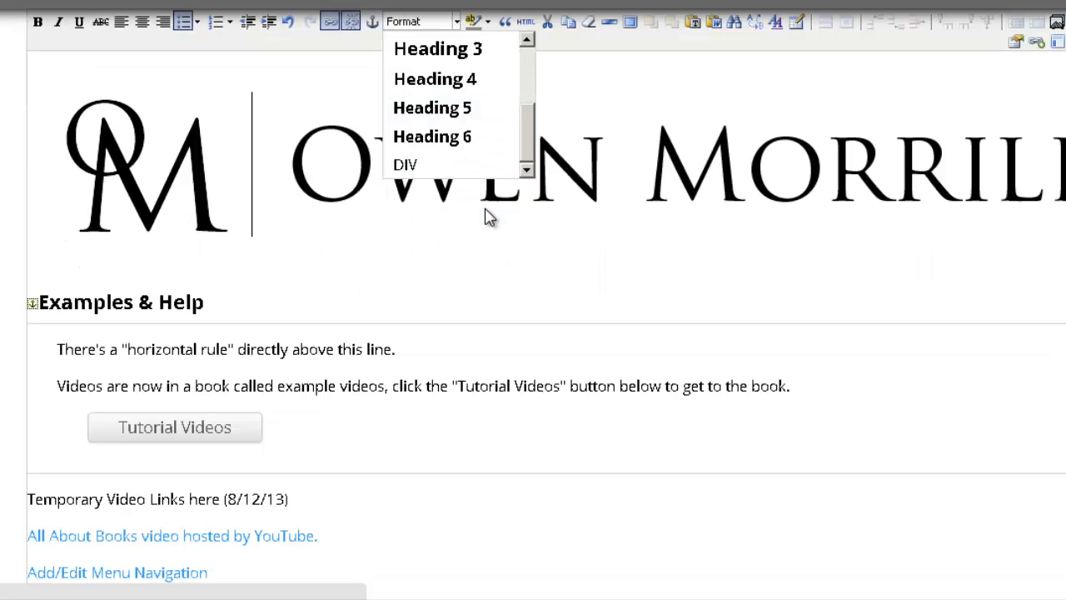
scroll(488, 215, up, 1)
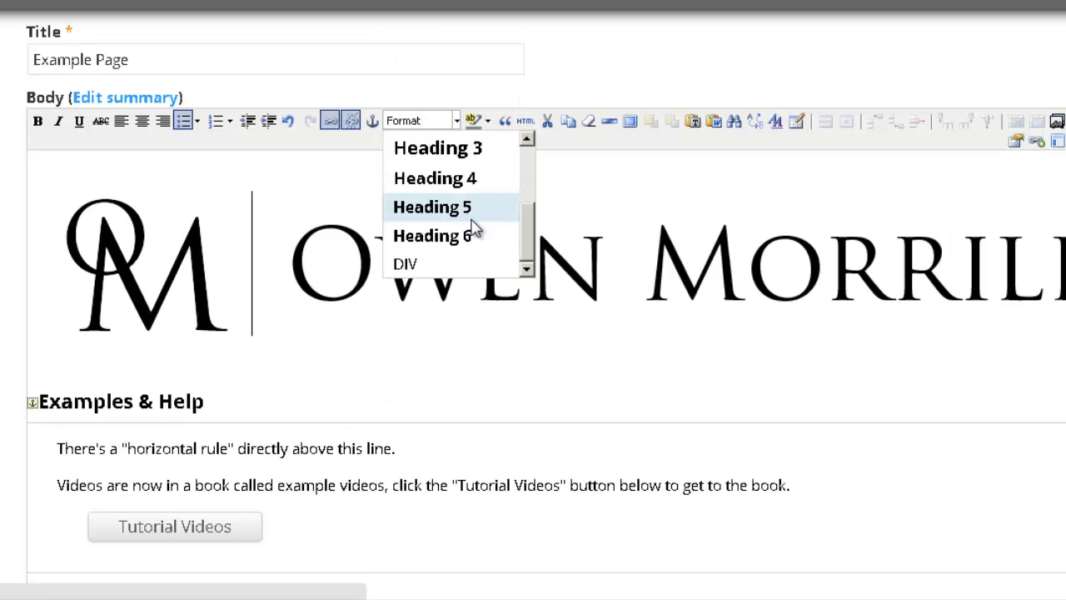
scroll(472, 226, up, 2)
scroll(472, 224, up, 1)
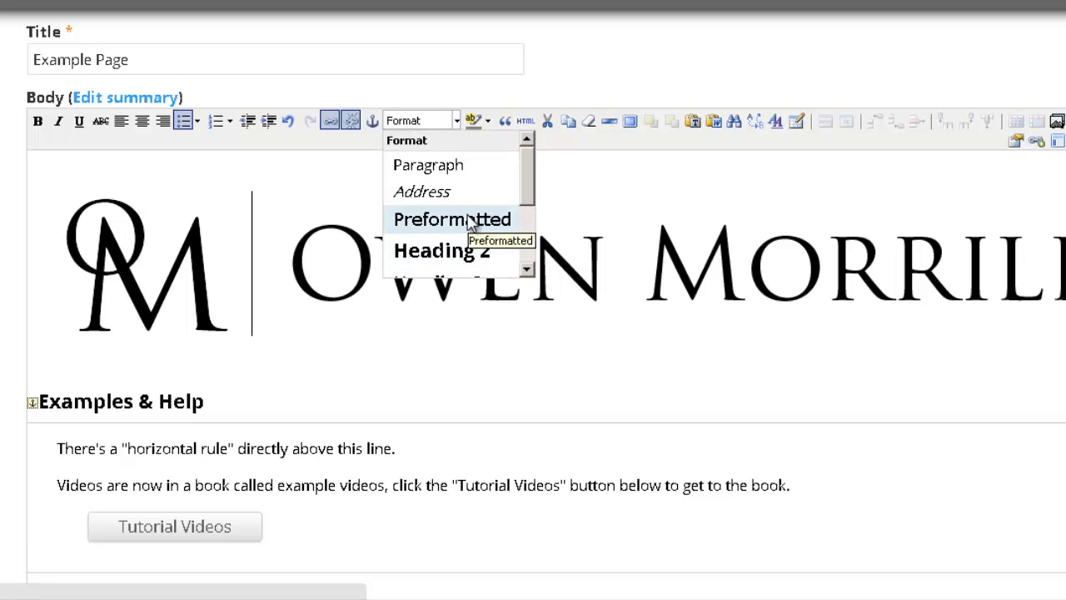
click(211, 395)
Step: Select words in the heading and horizontal rule sentence, then reopen the block formats list
drag(185, 401, 74, 401)
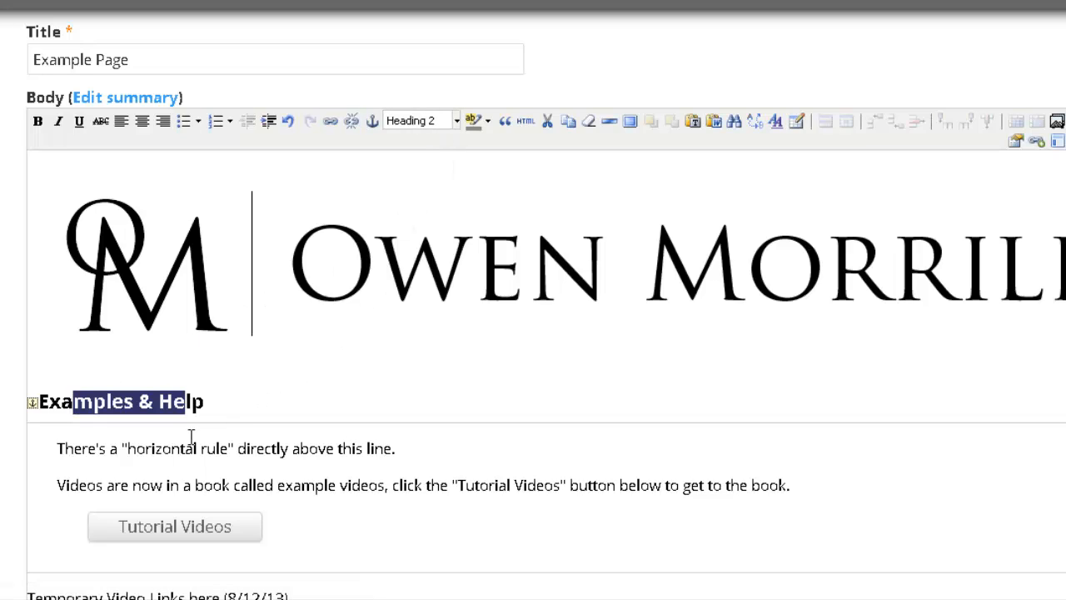
drag(188, 448, 229, 448)
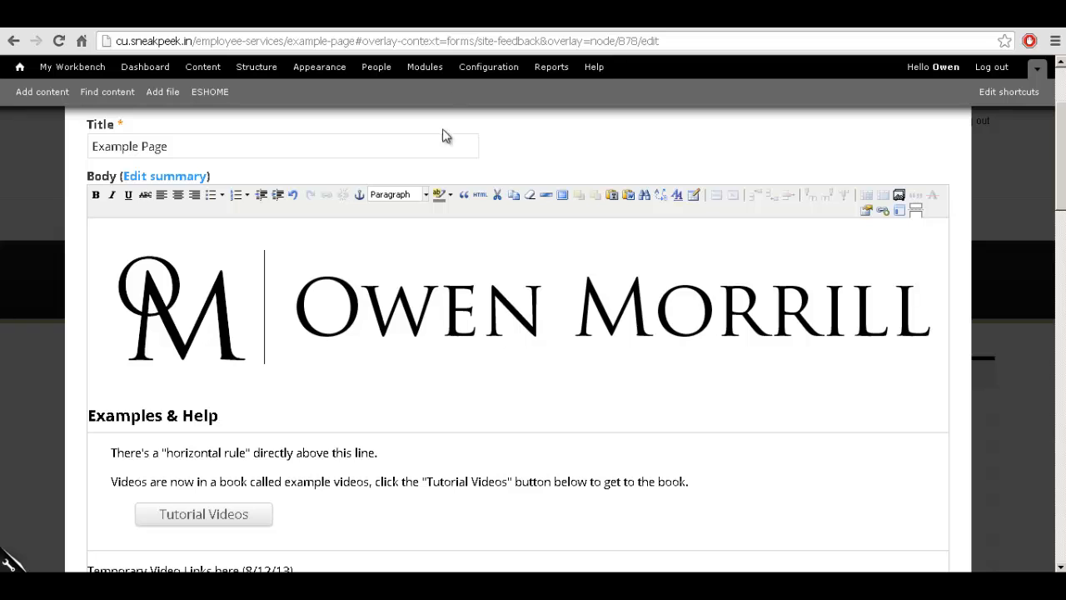
click(427, 194)
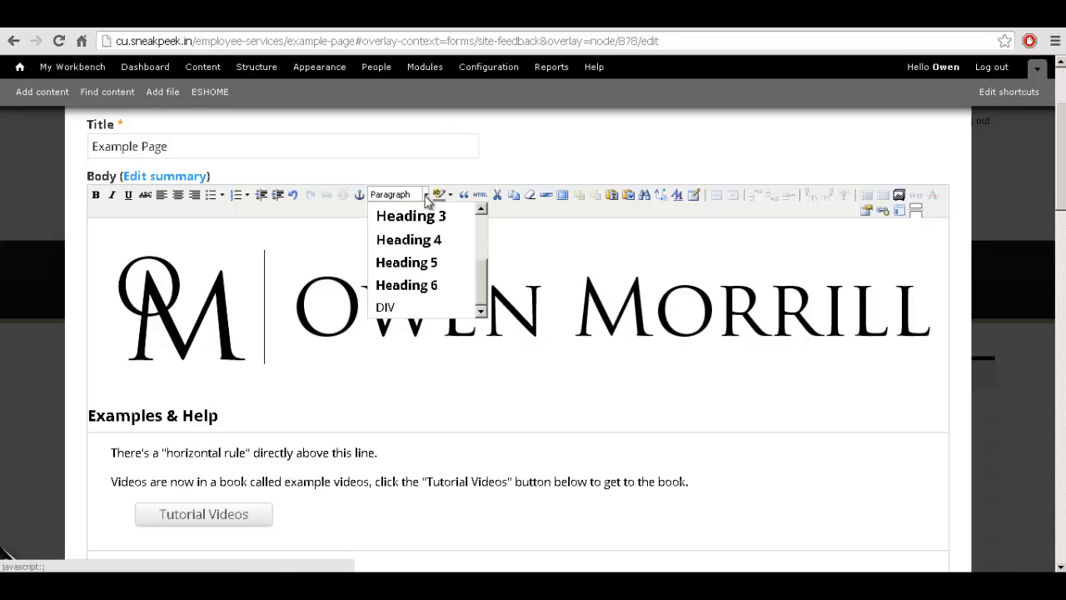
click(426, 195)
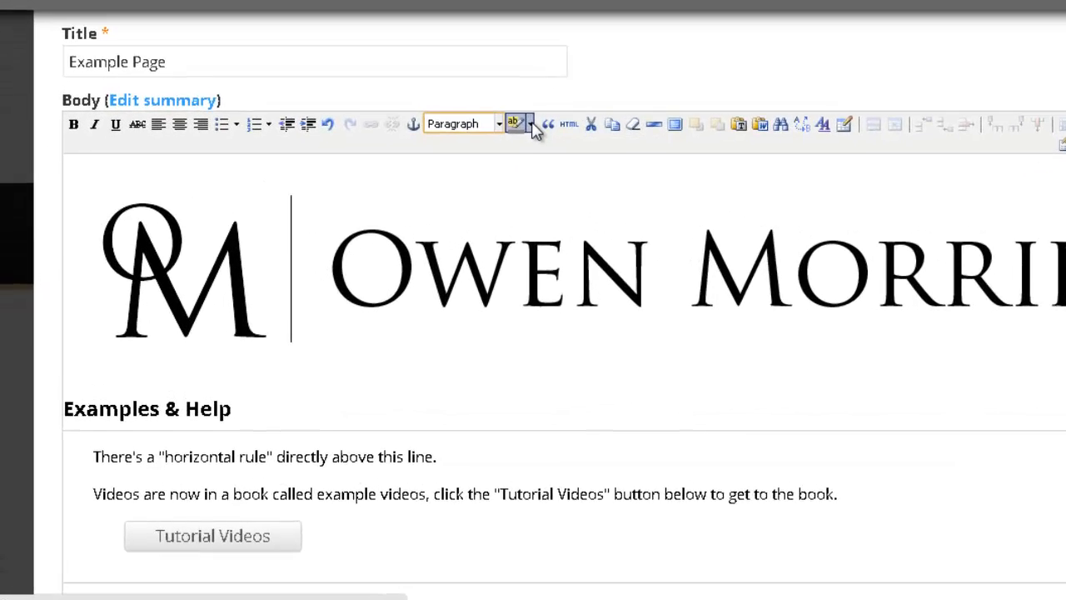
click(459, 186)
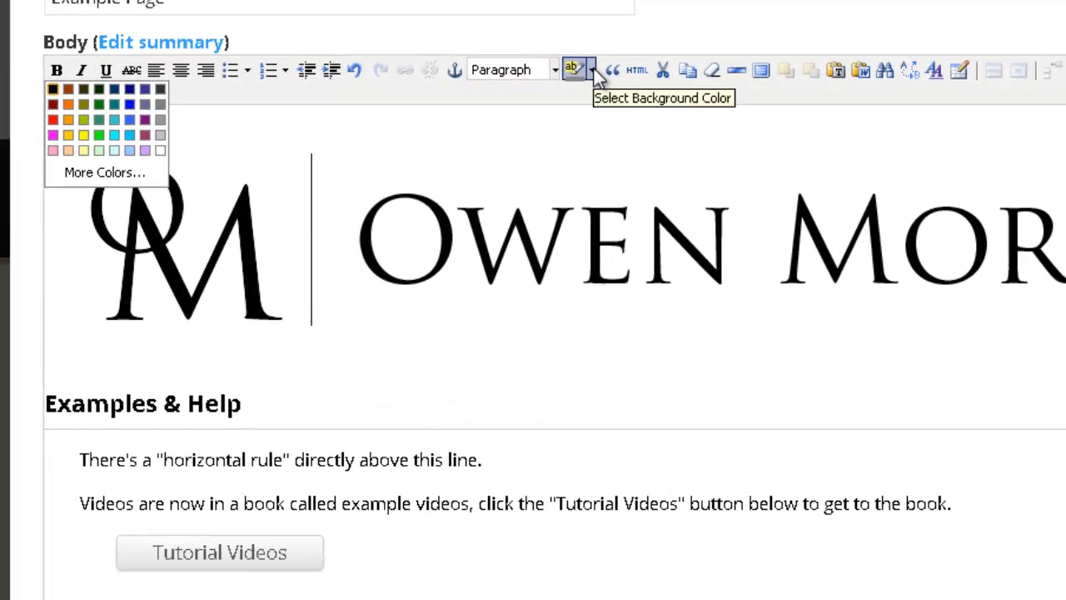
click(592, 71)
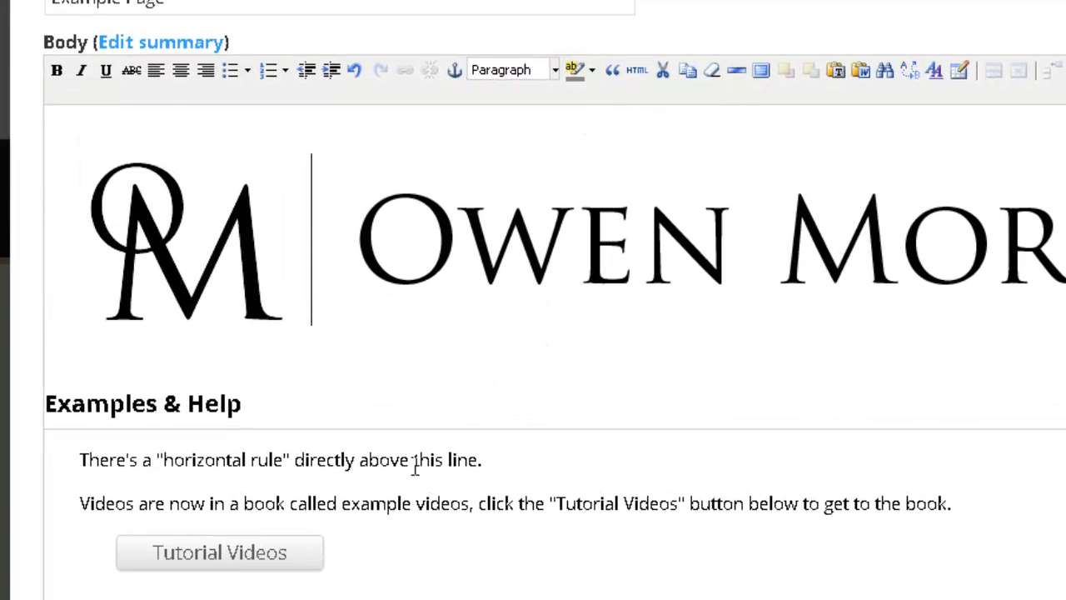
drag(359, 460, 444, 460)
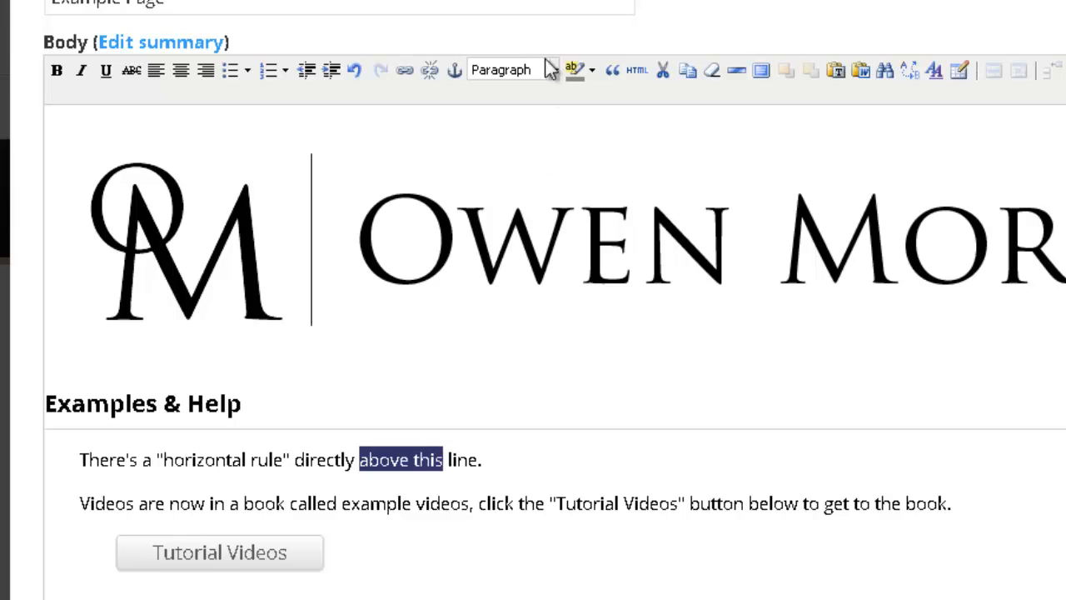
click(592, 72)
click(84, 136)
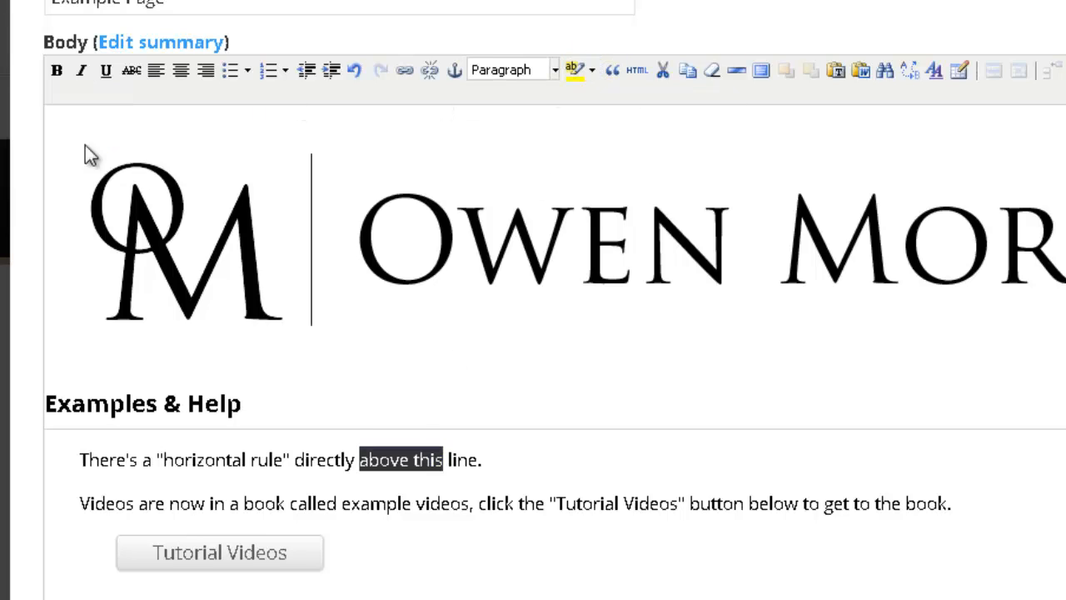
click(471, 490)
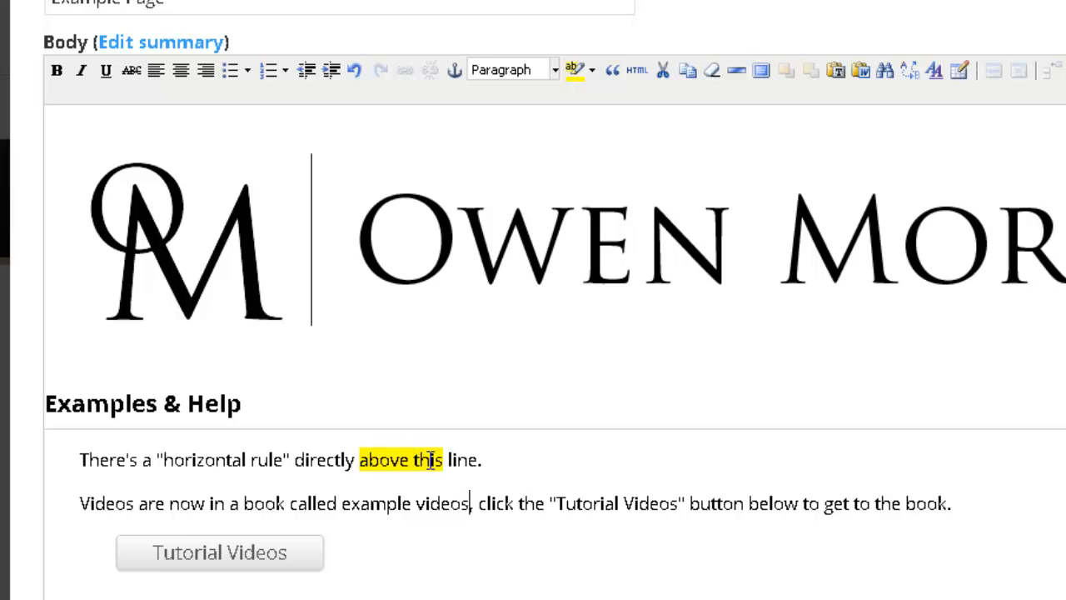
drag(475, 503, 916, 503)
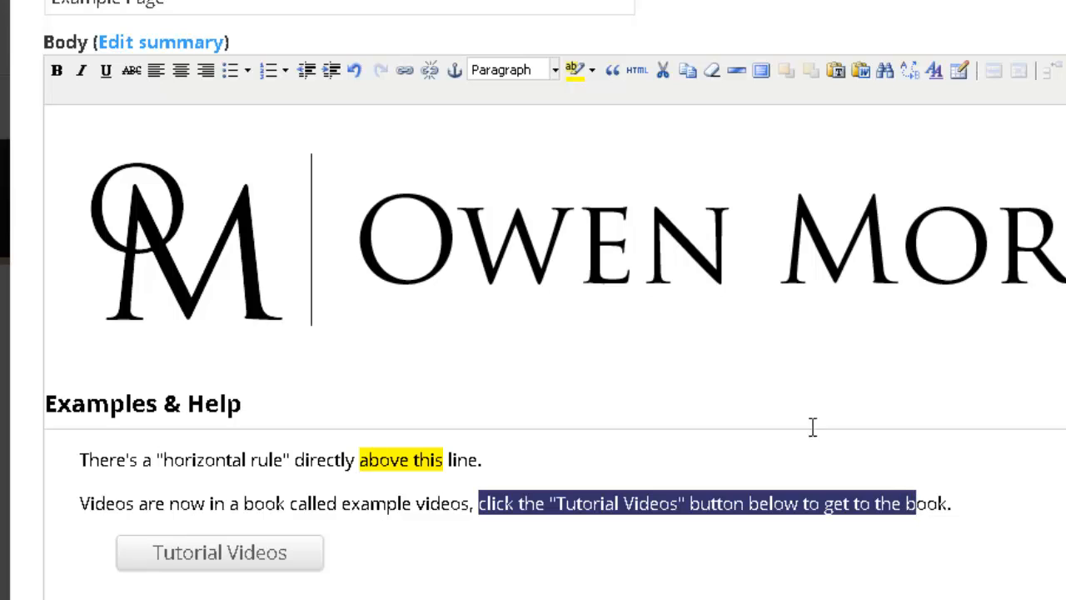
click(587, 72)
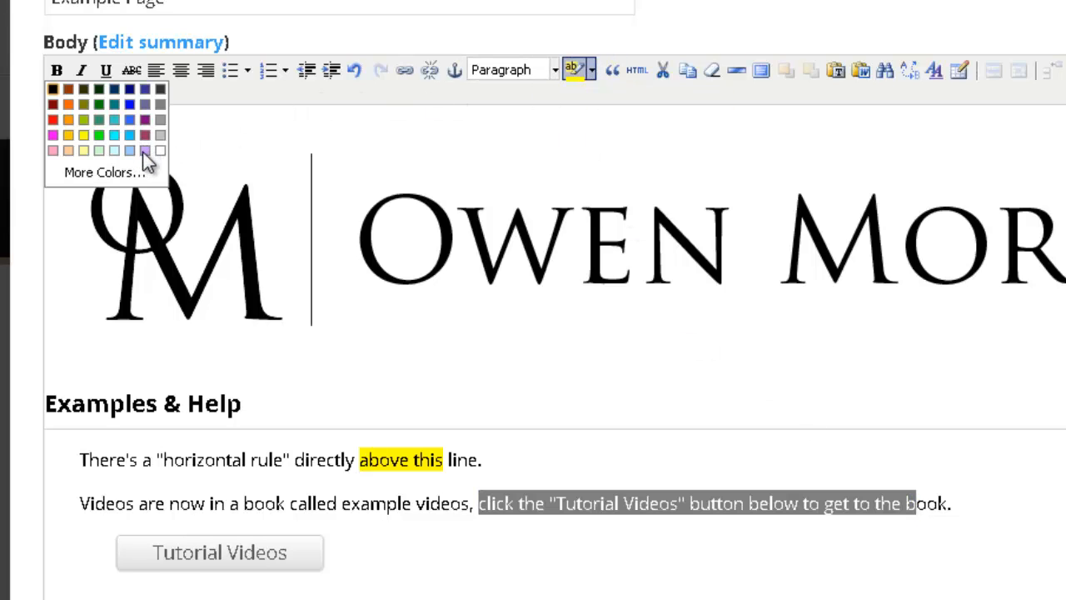
click(53, 90)
click(413, 503)
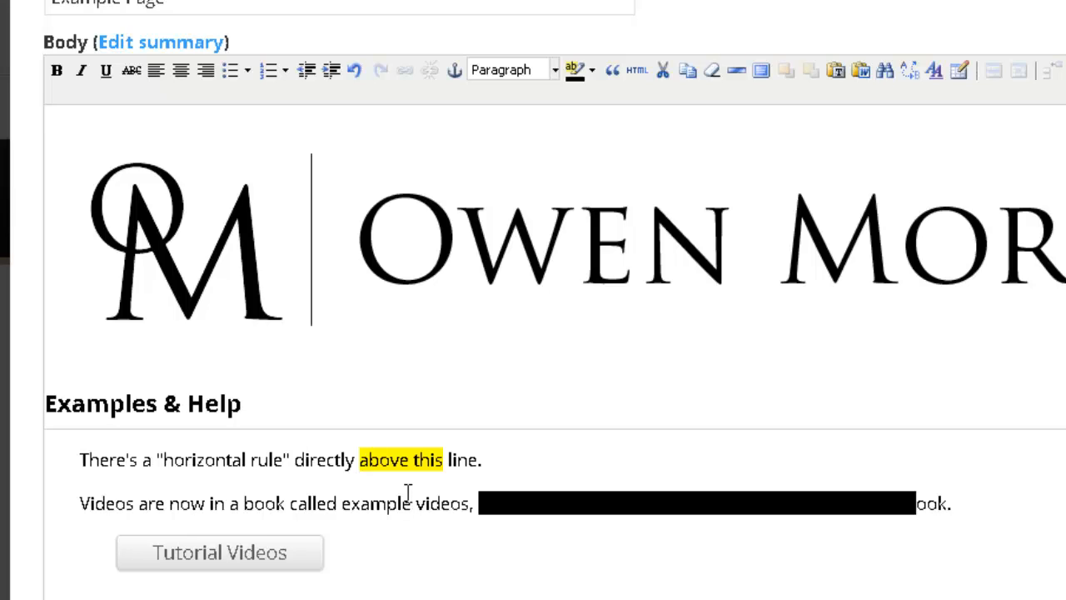
click(411, 500)
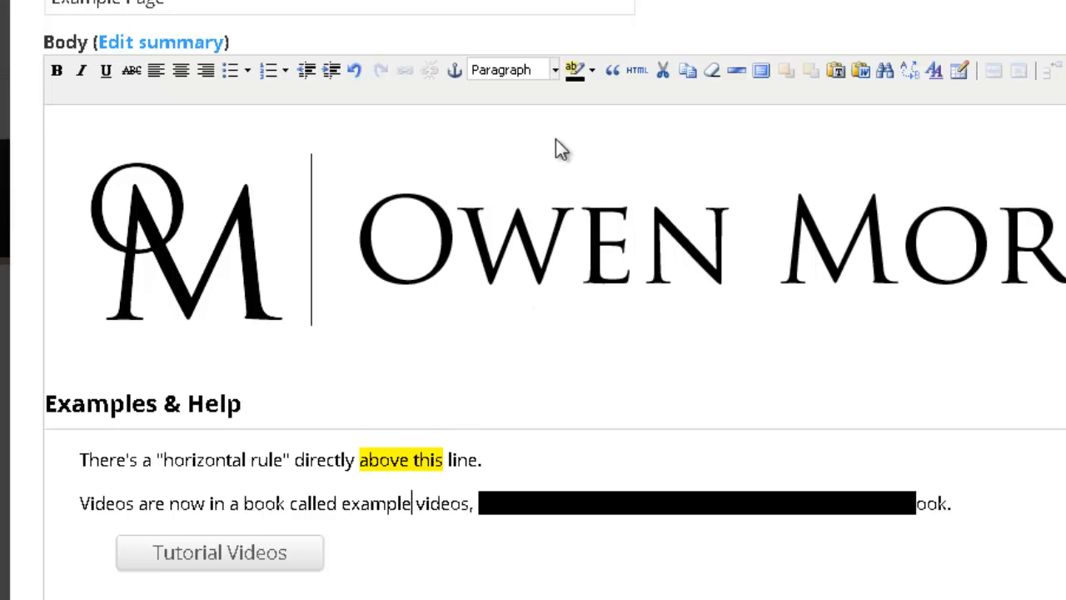
Step: Make the 'Info boxes are going to be handy…' sentence a Block Quote
click(610, 71)
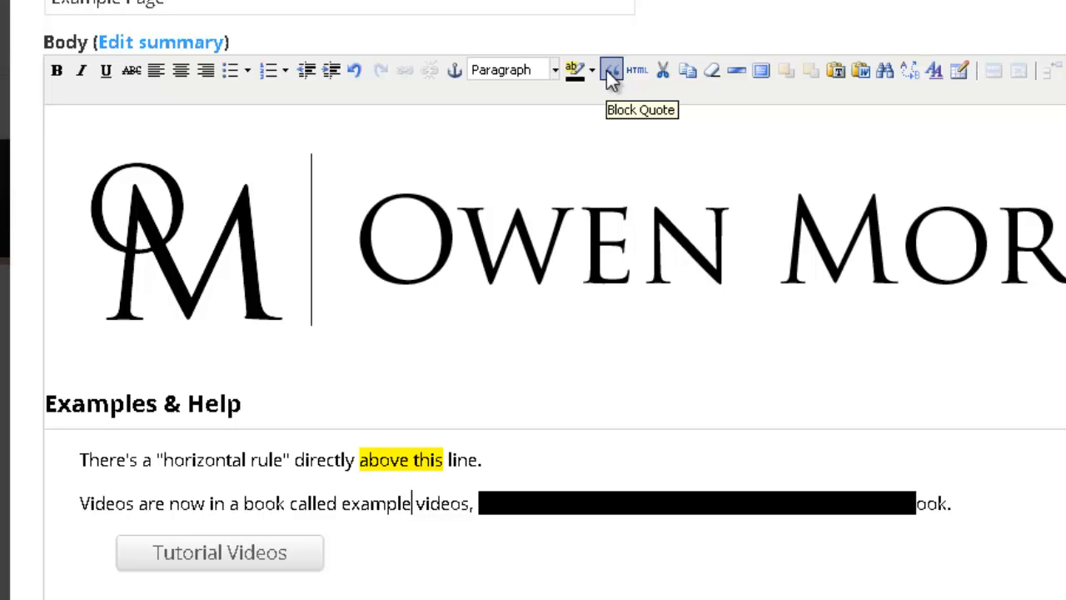
scroll(560, 101, down, 4)
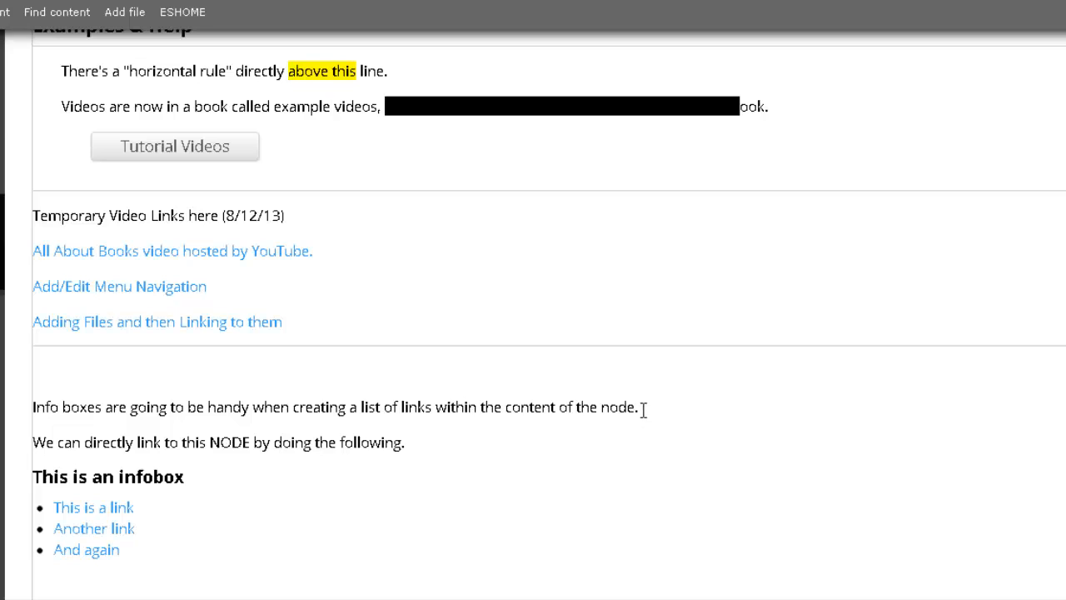
drag(642, 407, 27, 383)
scroll(40, 369, up, 5)
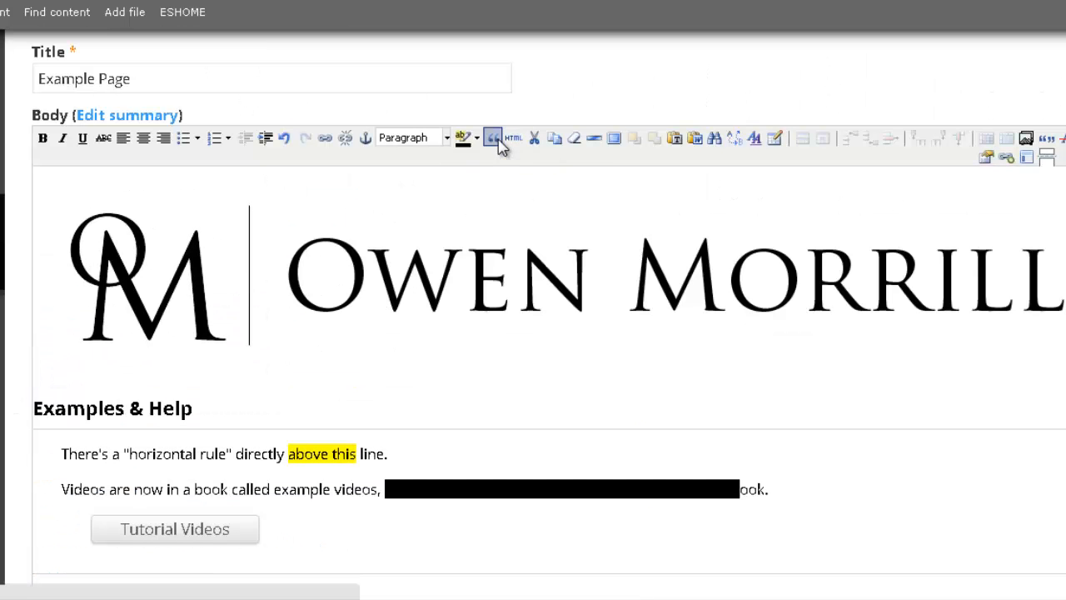
scroll(37, 320, down, 5)
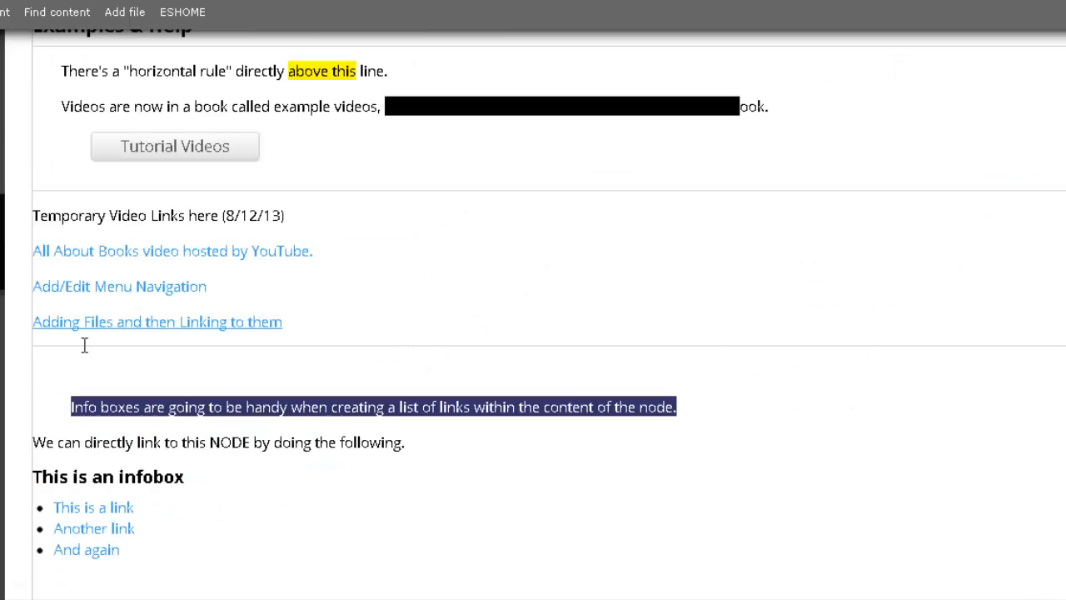
click(188, 442)
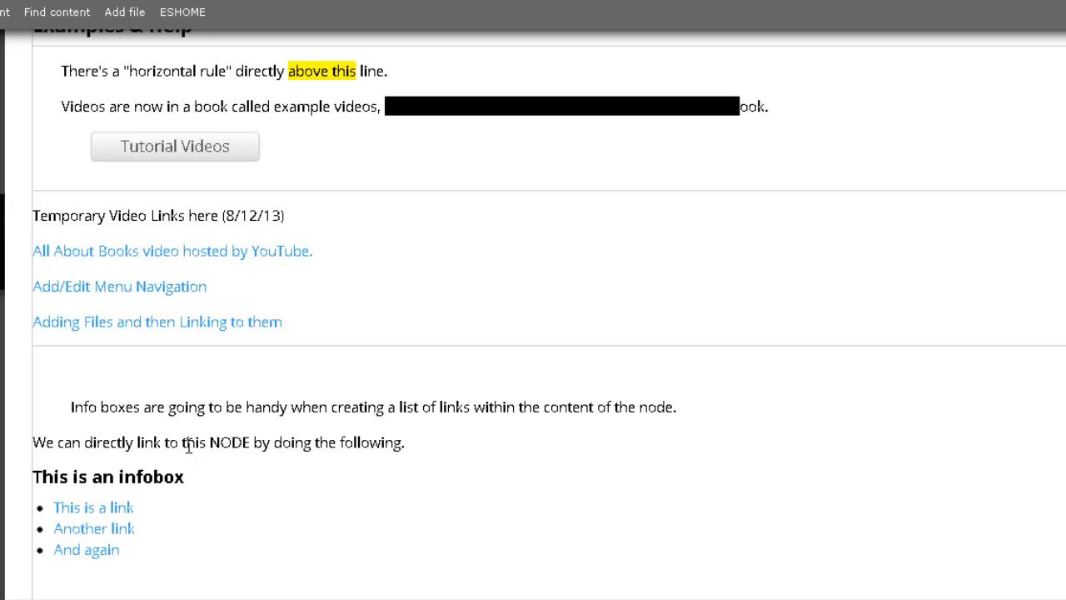
scroll(188, 446, up, 5)
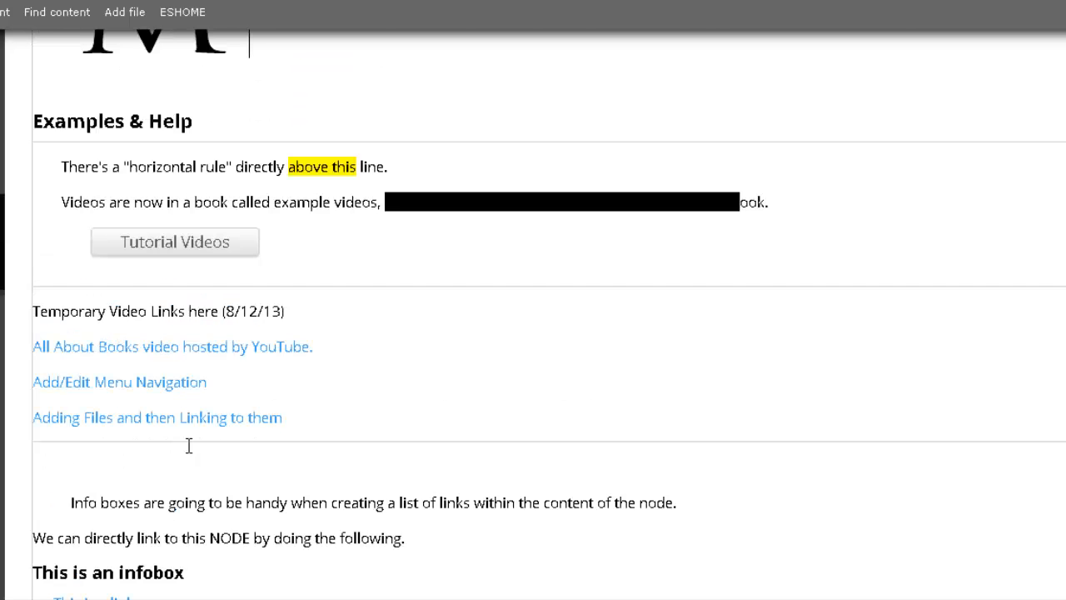
click(503, 136)
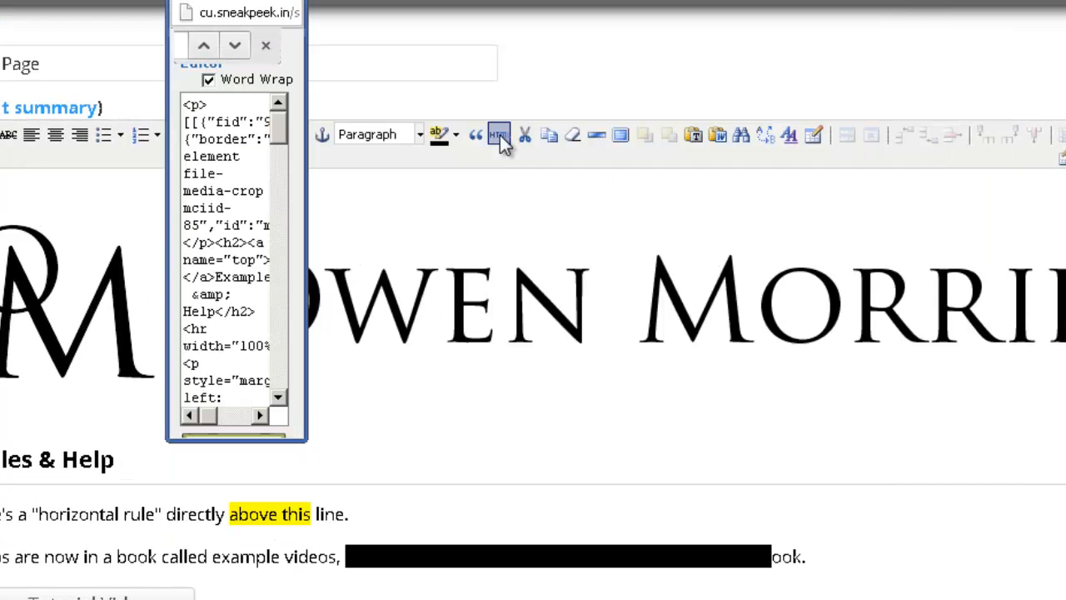
text(block)
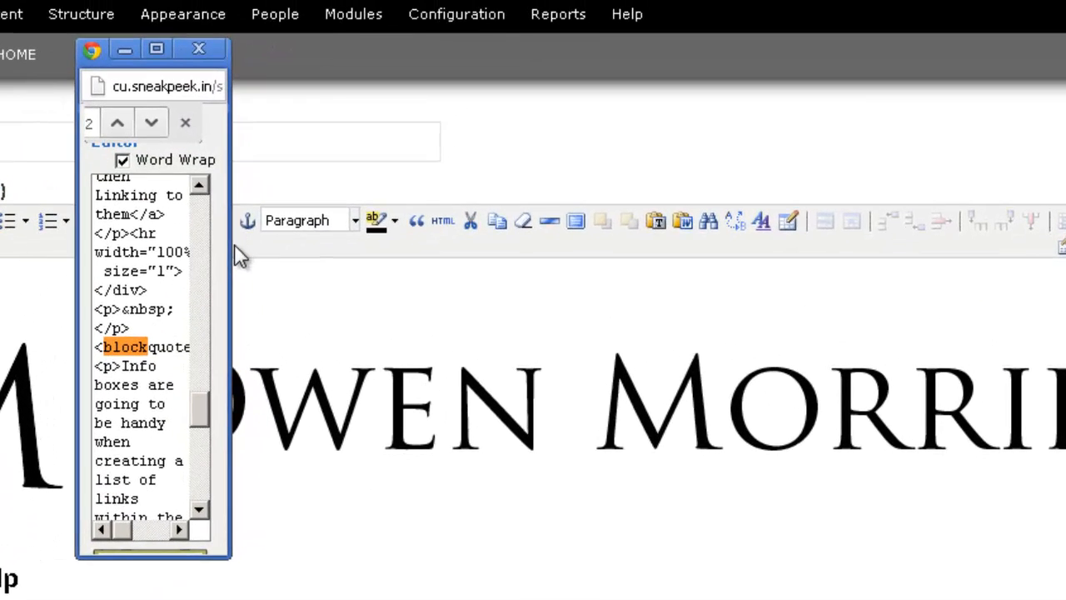
drag(269, 150, 972, 151)
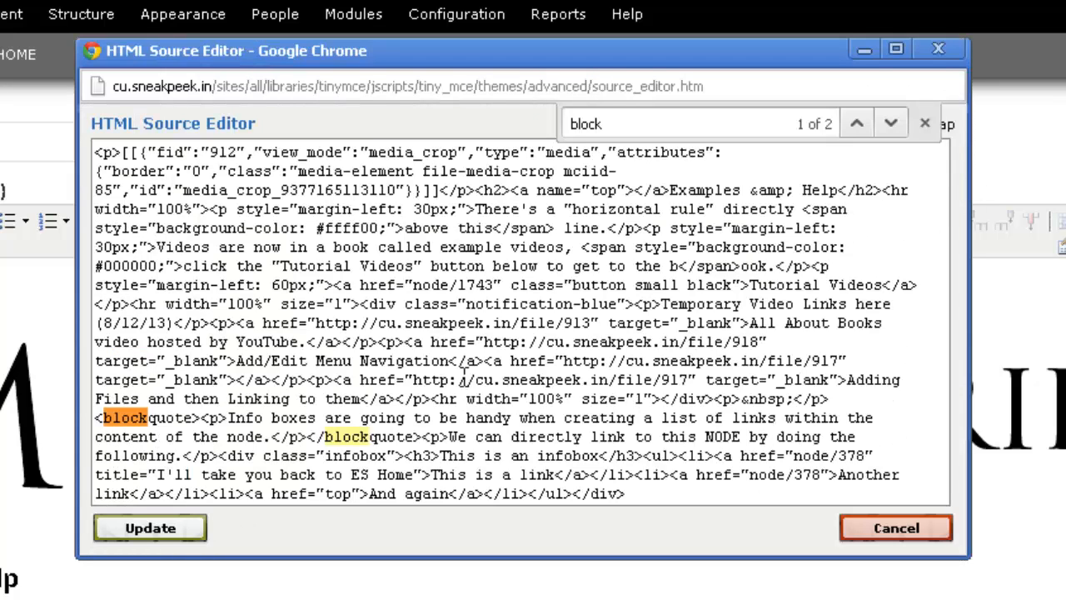
drag(96, 416, 425, 433)
click(254, 410)
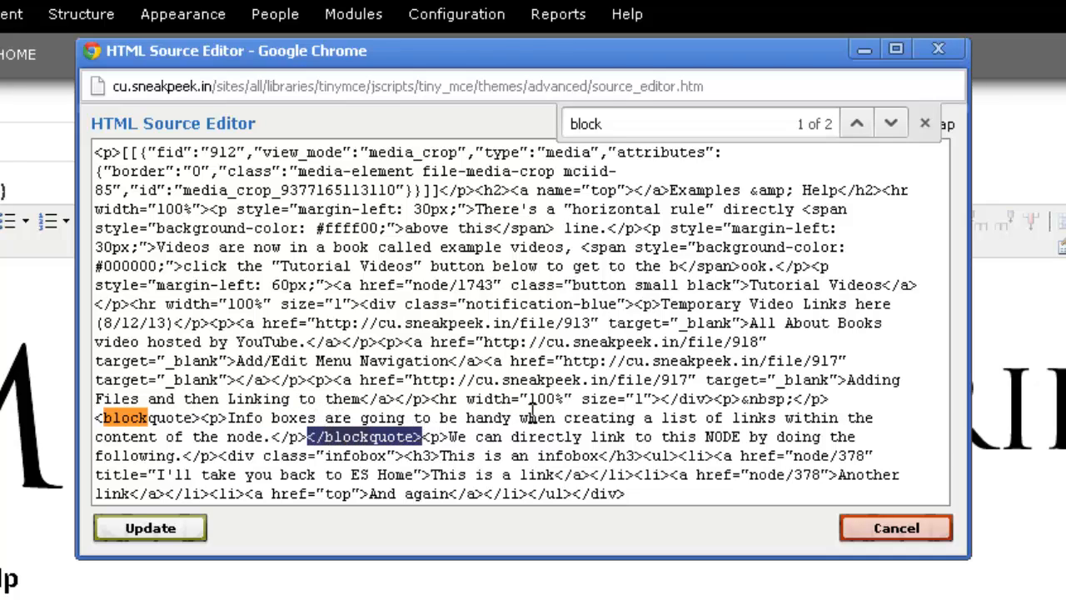
click(938, 52)
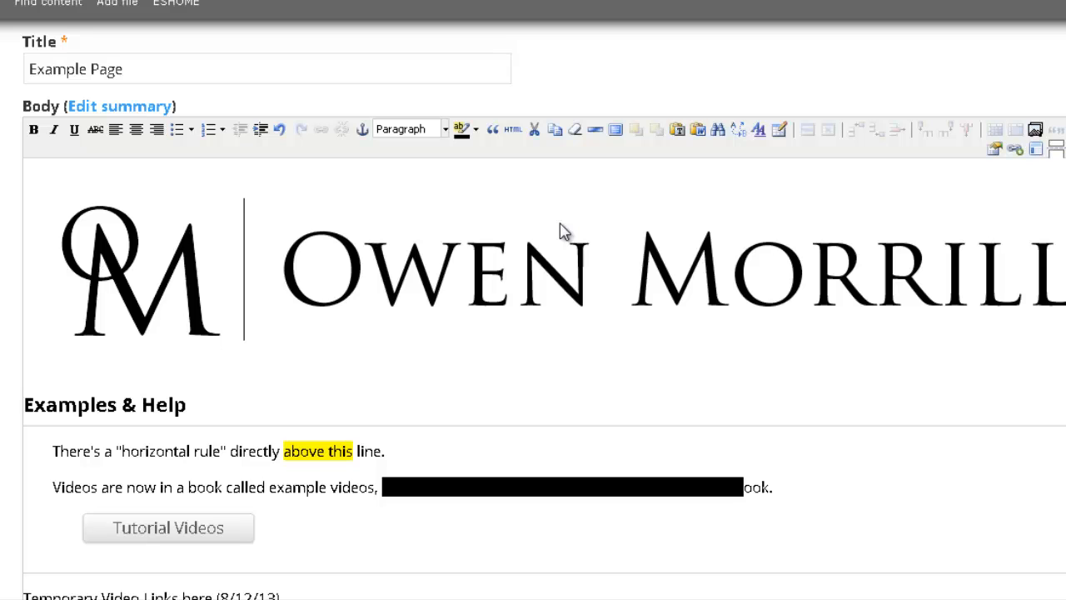
Step: Select 'NODE' and try the Cut button, triggering the browser's cut-not-supported warning
scroll(537, 213, down, 3)
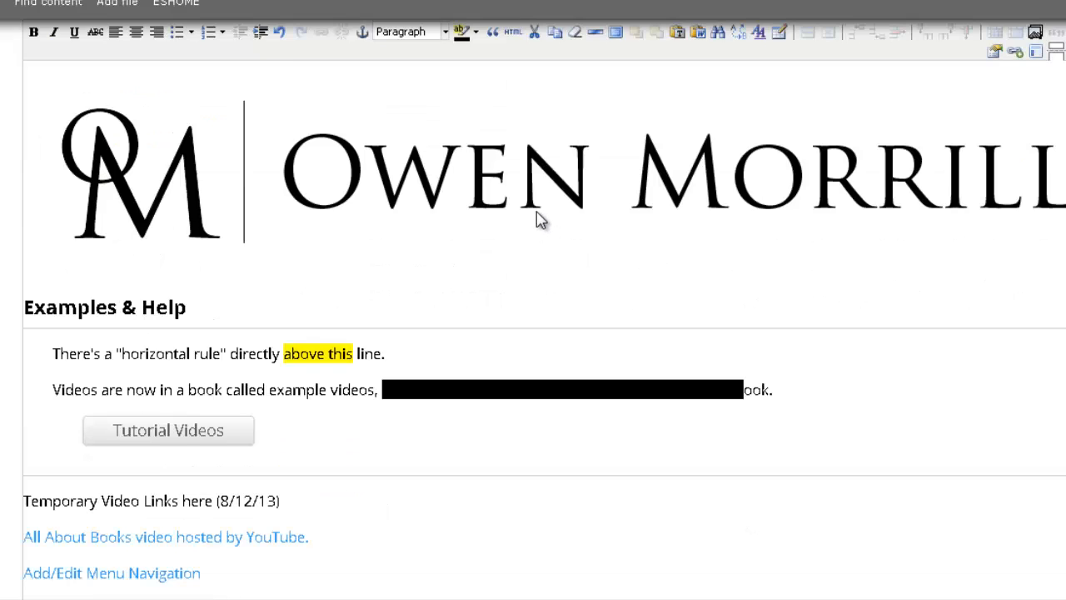
scroll(538, 211, down, 5)
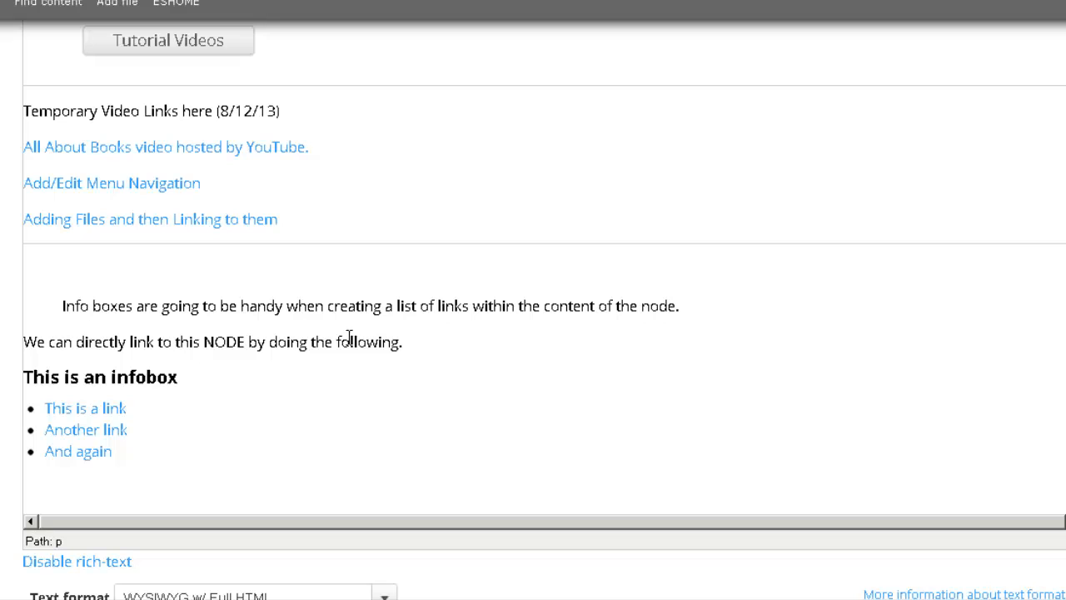
drag(247, 342, 203, 341)
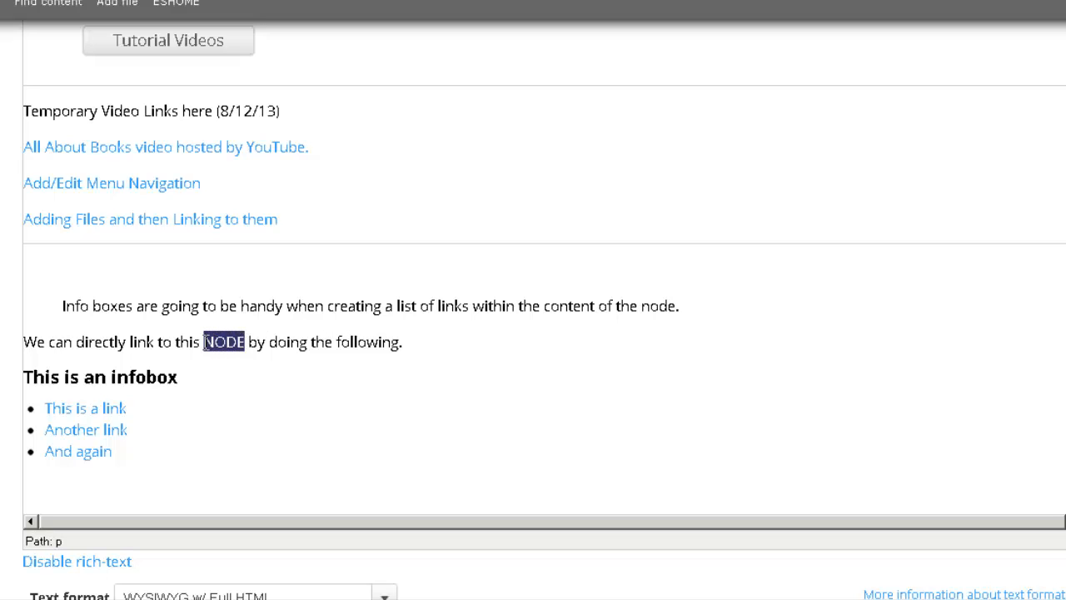
scroll(346, 330, up, 8)
scroll(346, 331, up, 3)
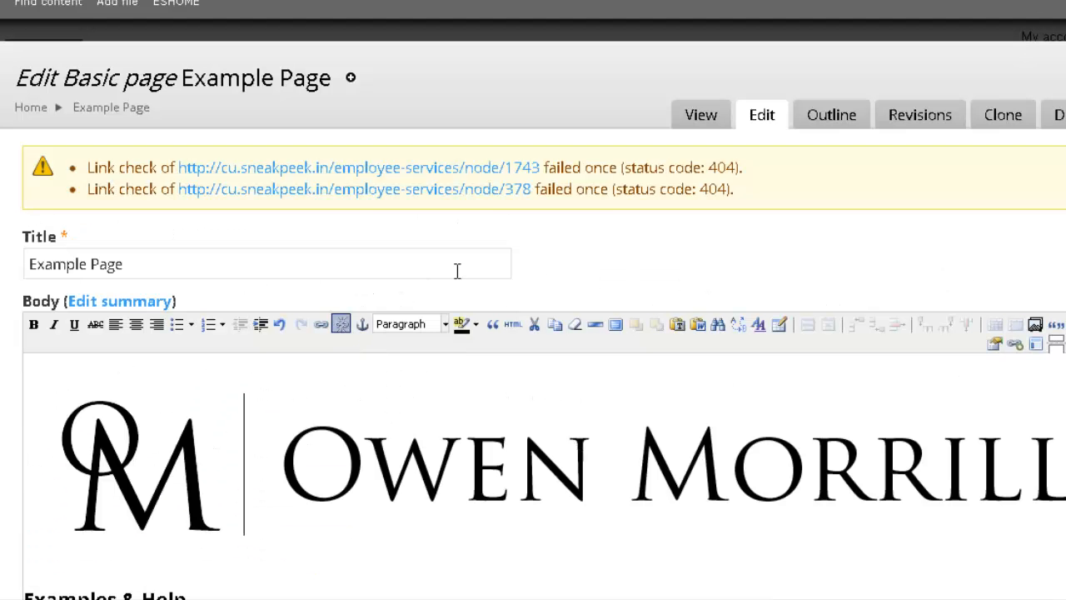
click(533, 325)
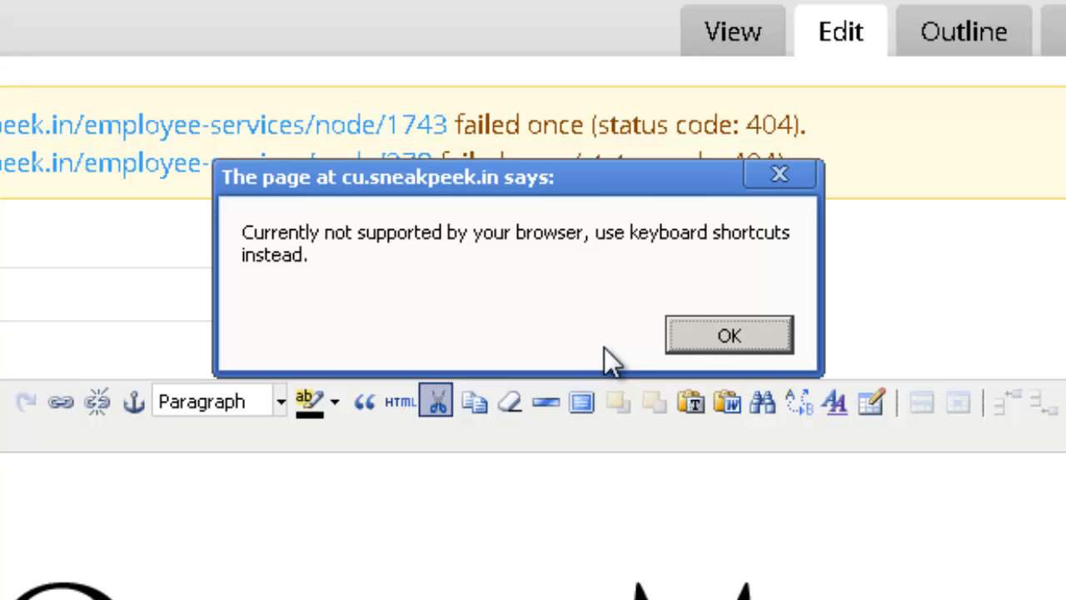
click(698, 348)
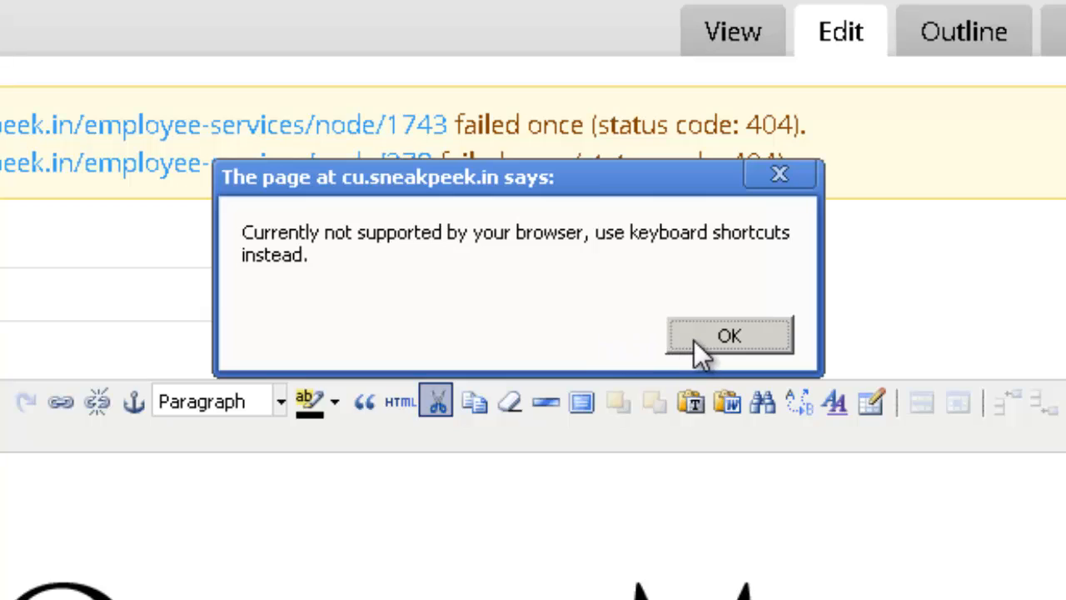
Step: Use Remove Formatting to clear the highlight, black background and indent from both Examples & Help paragraphs
click(697, 341)
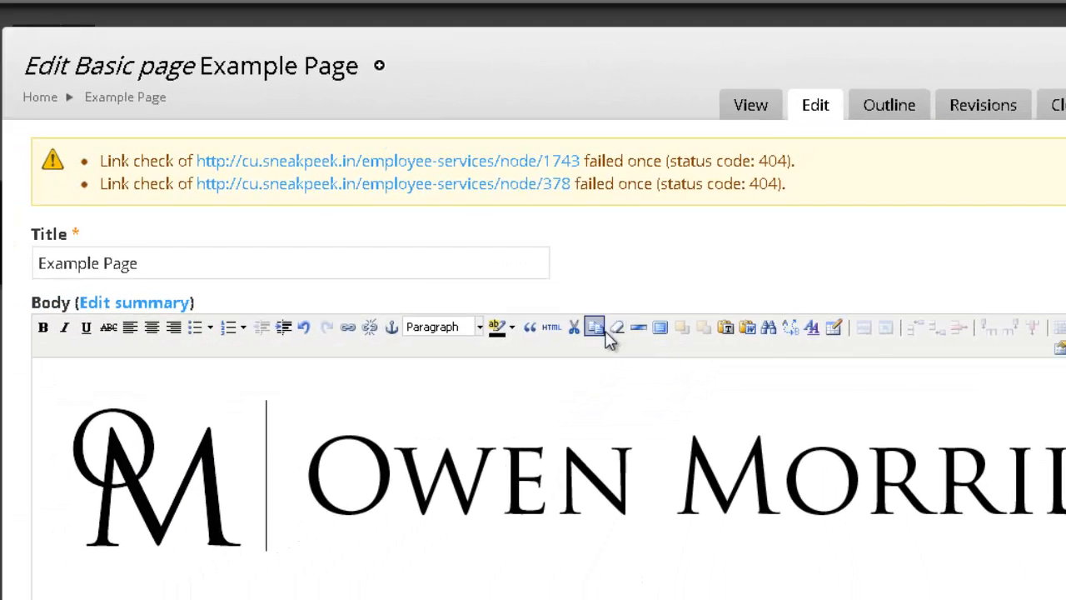
scroll(553, 379, down, 5)
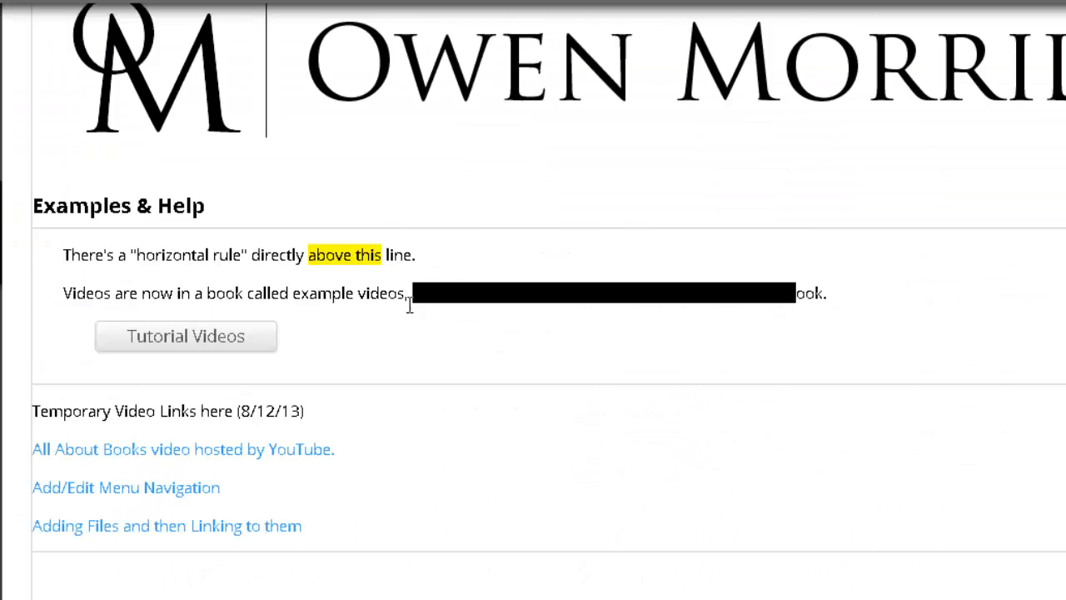
drag(64, 246, 829, 293)
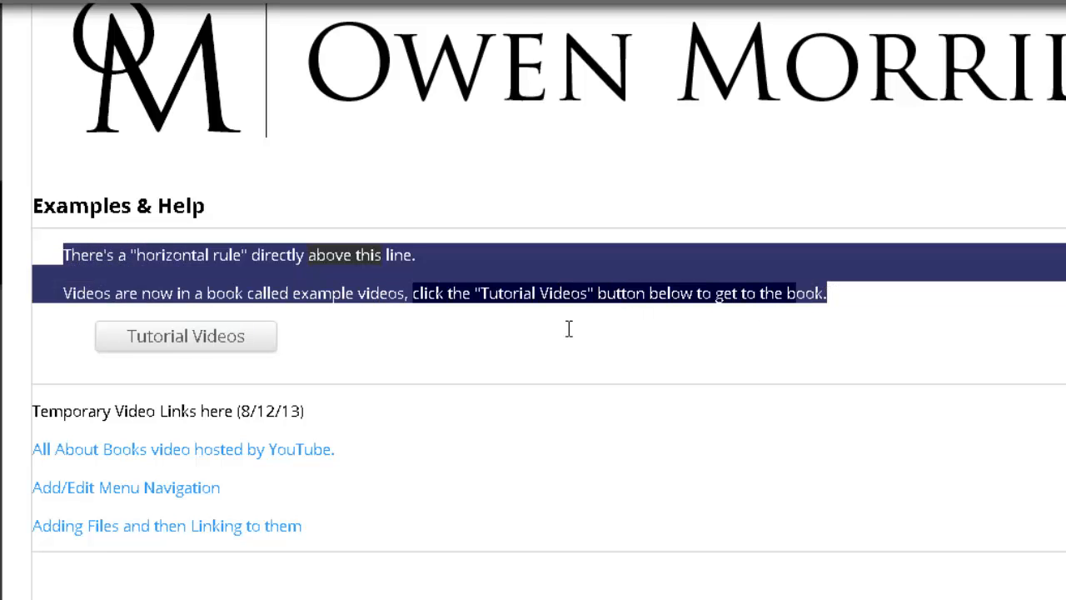
scroll(569, 329, up, 3)
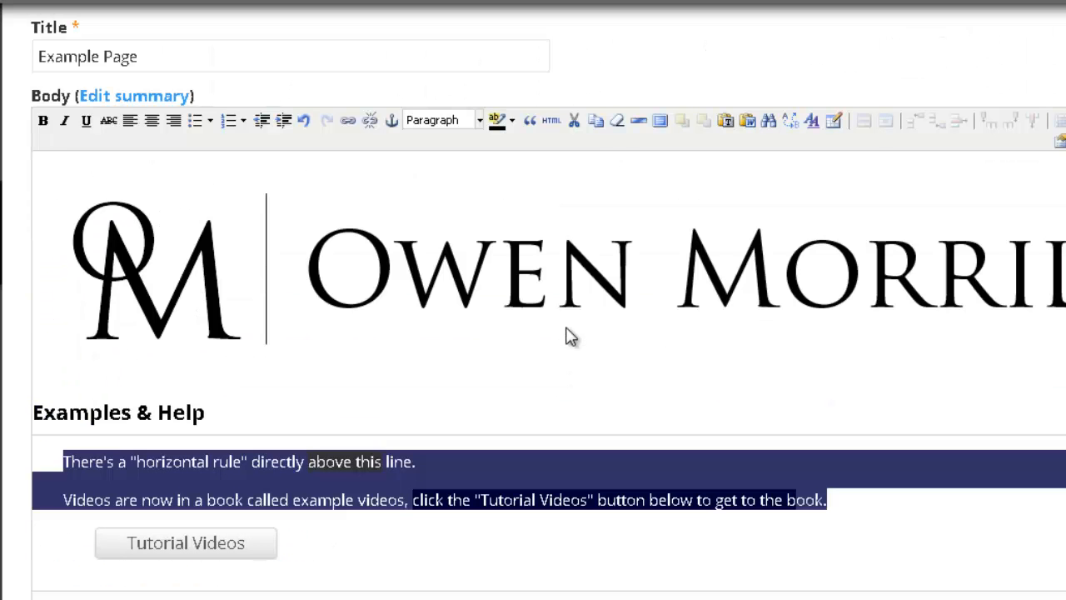
click(614, 127)
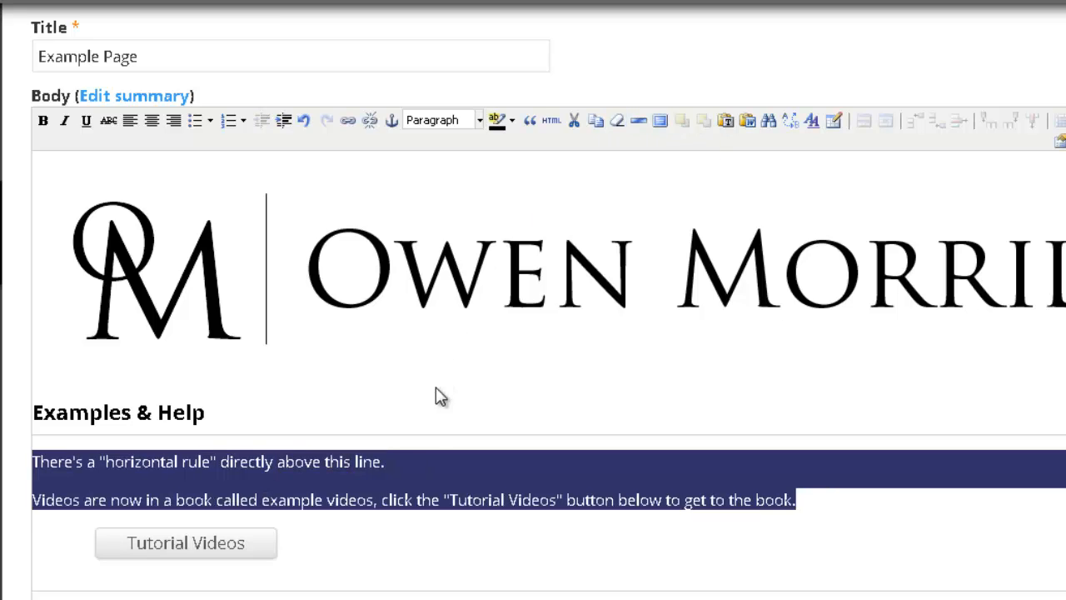
click(433, 460)
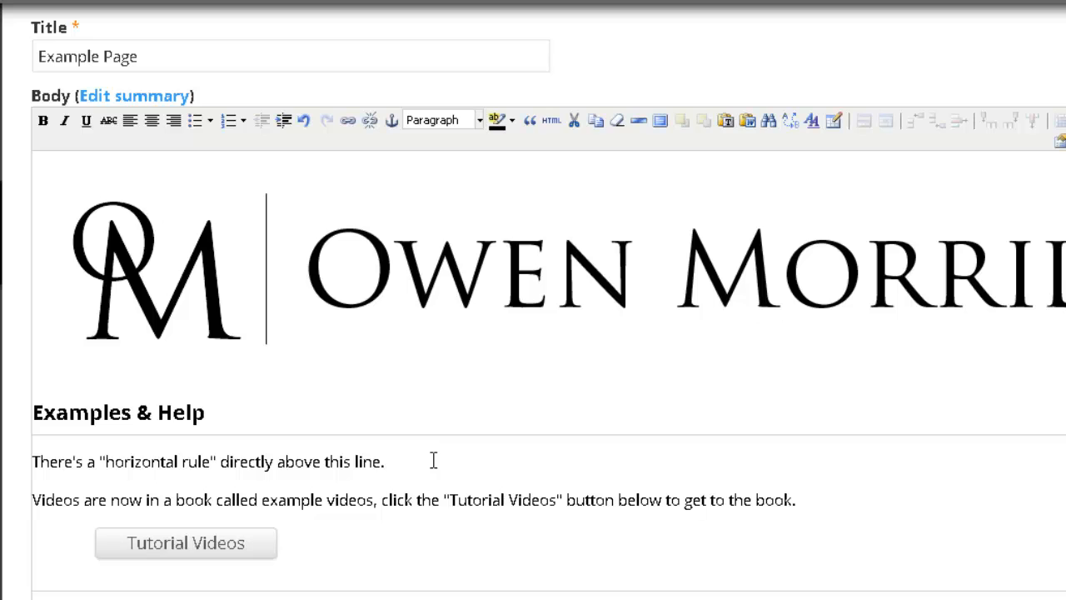
scroll(433, 460, down, 3)
scroll(433, 459, down, 1)
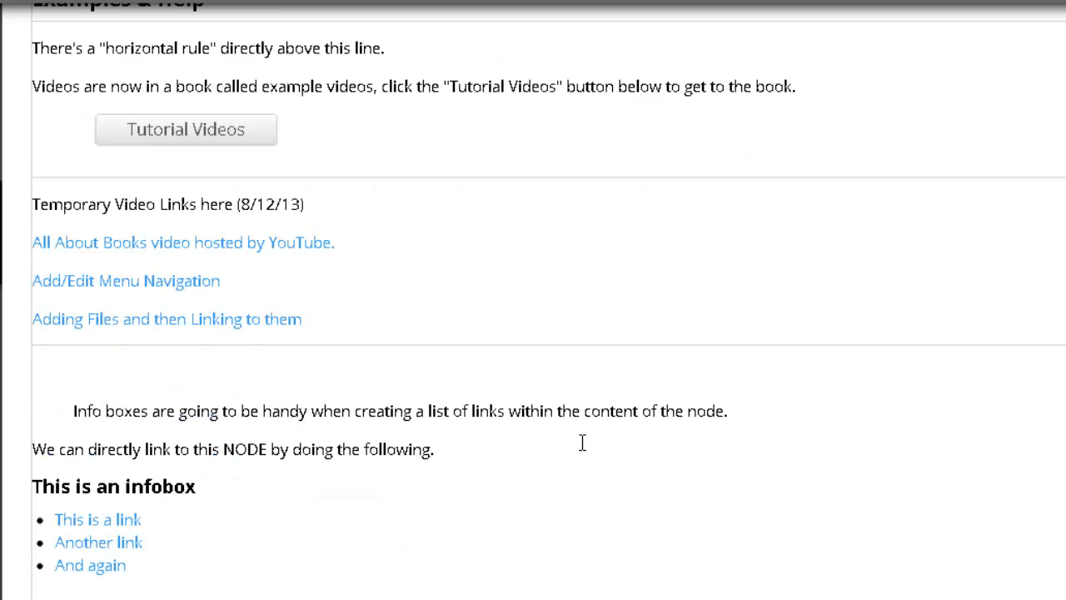
scroll(737, 428, up, 4)
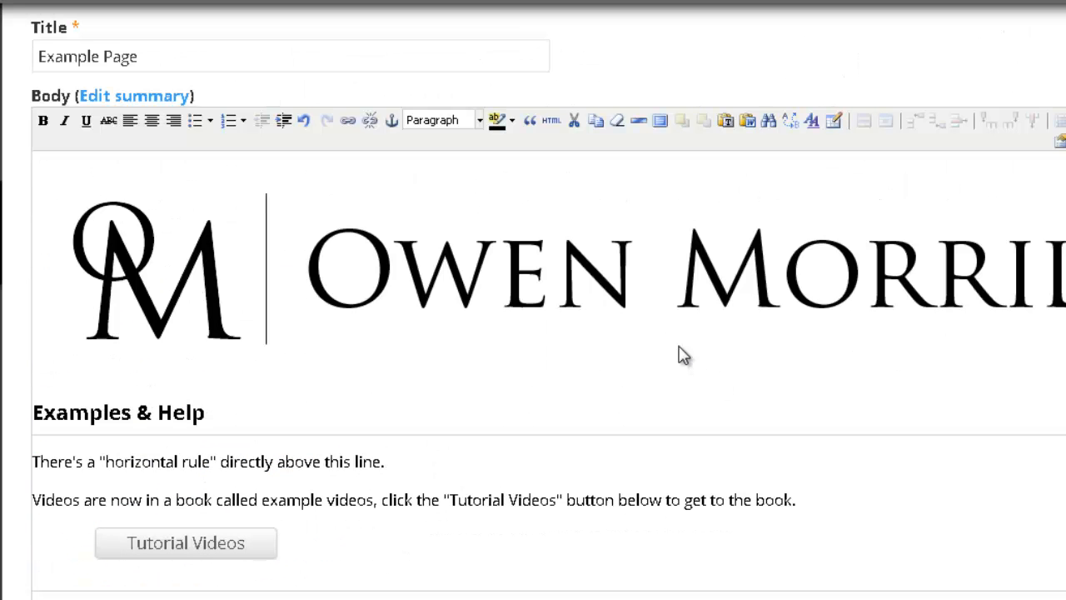
click(474, 434)
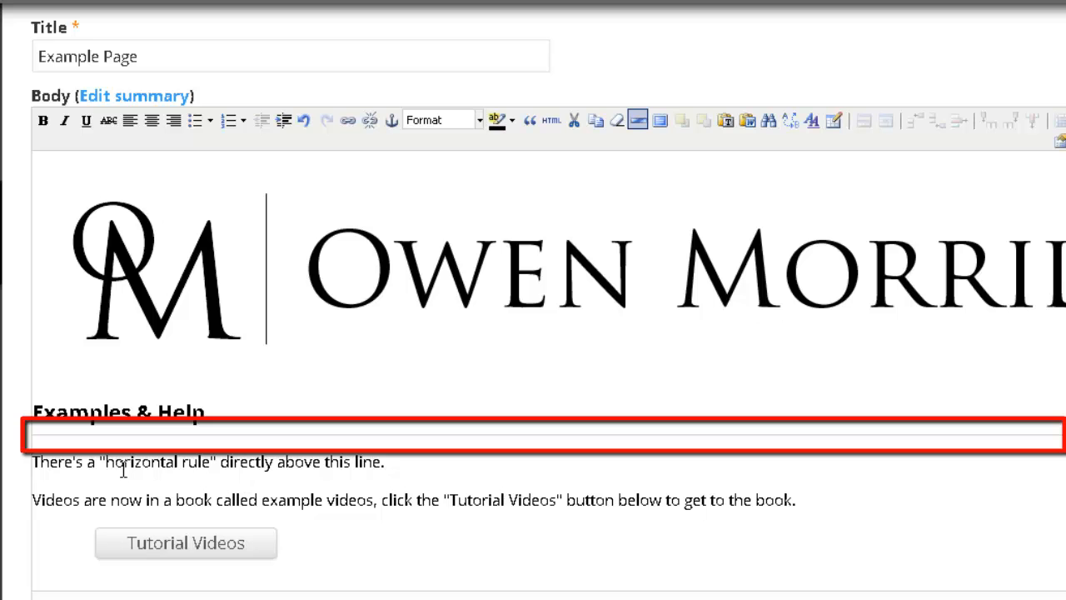
drag(106, 463, 210, 476)
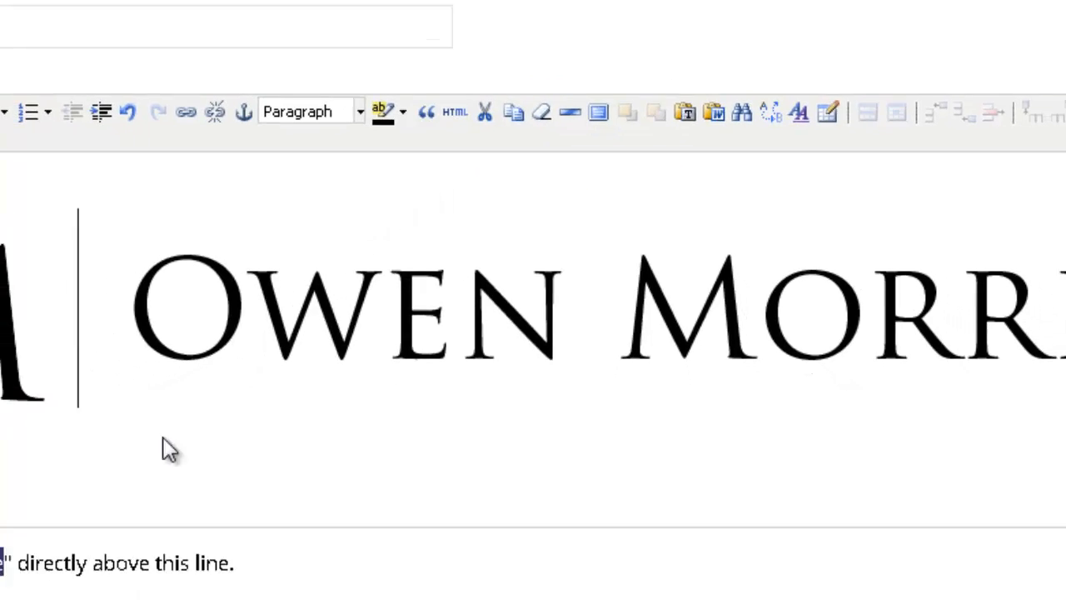
scroll(219, 412, down, 5)
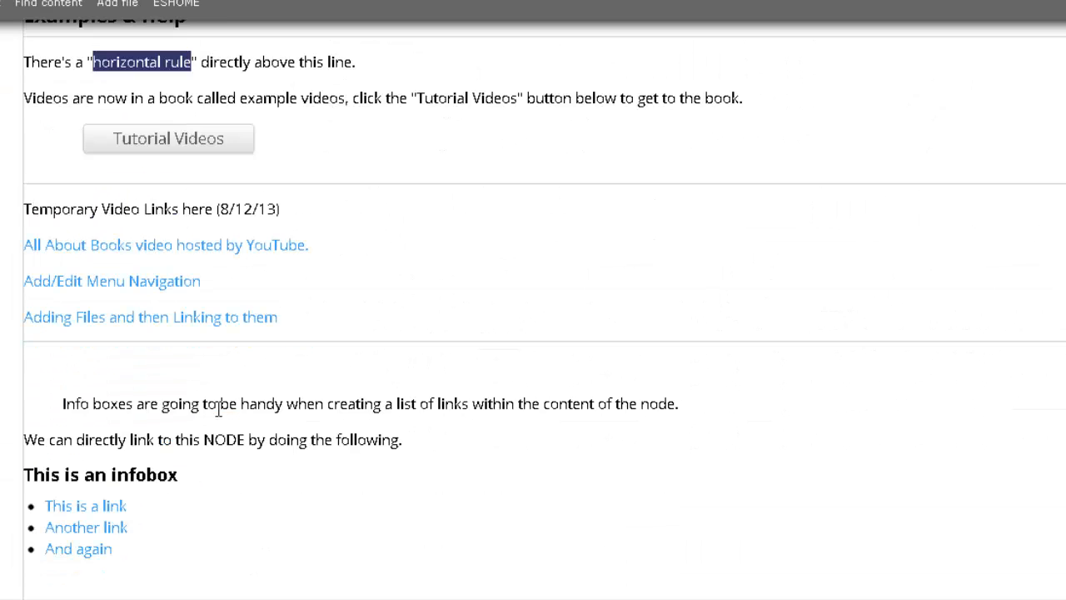
click(716, 308)
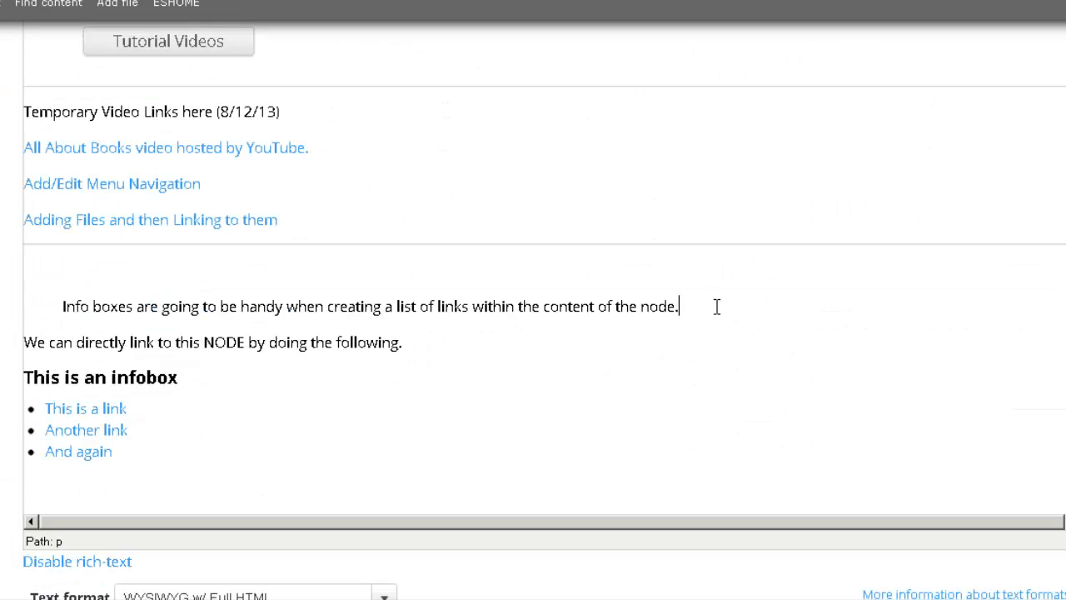
key(Return)
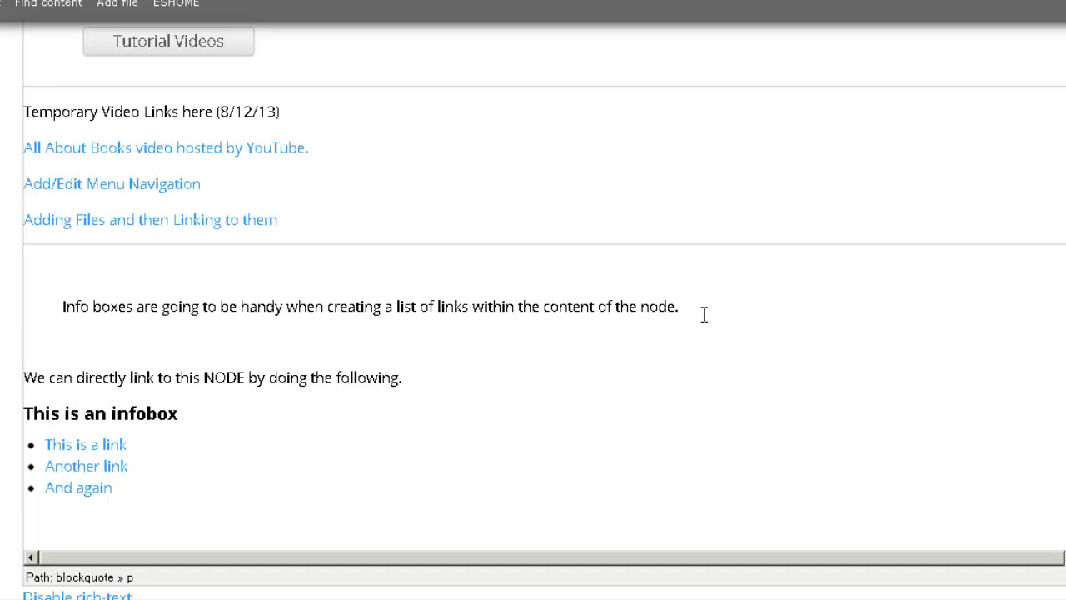
scroll(696, 315, up, 5)
Step: Insert a horizontal line with width 100% and height 5 under the Info boxes sentence
scroll(678, 323, up, 1)
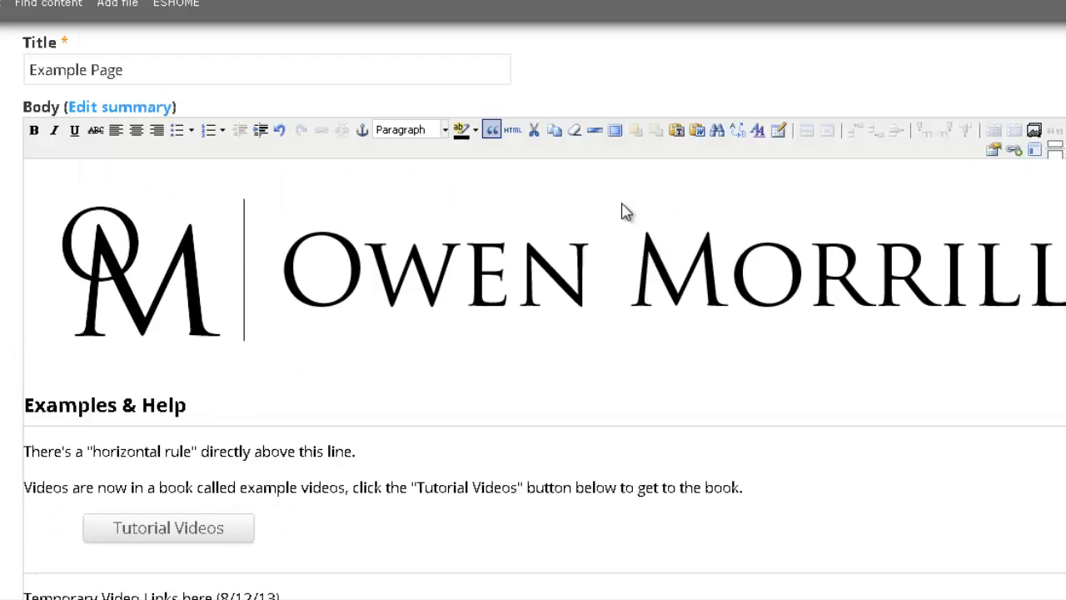
click(594, 131)
drag(705, 404, 835, 496)
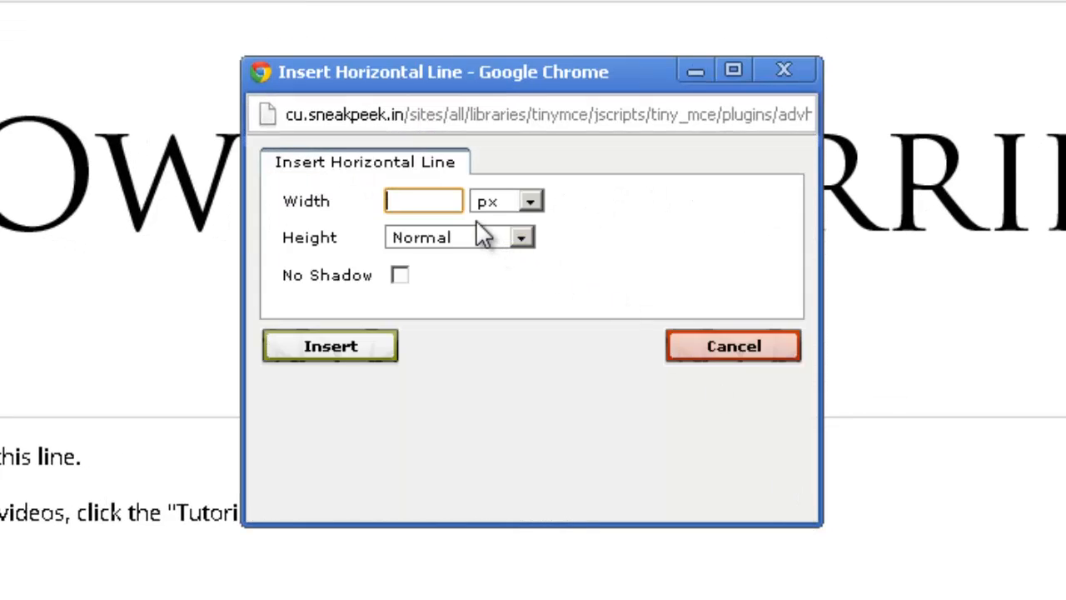
text(100)
click(528, 201)
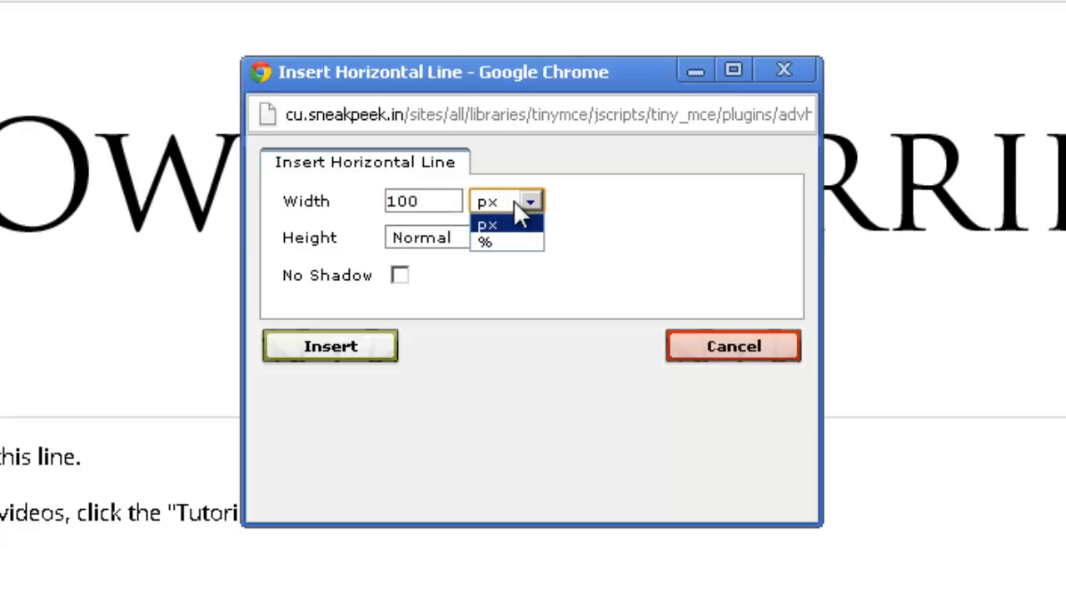
click(515, 241)
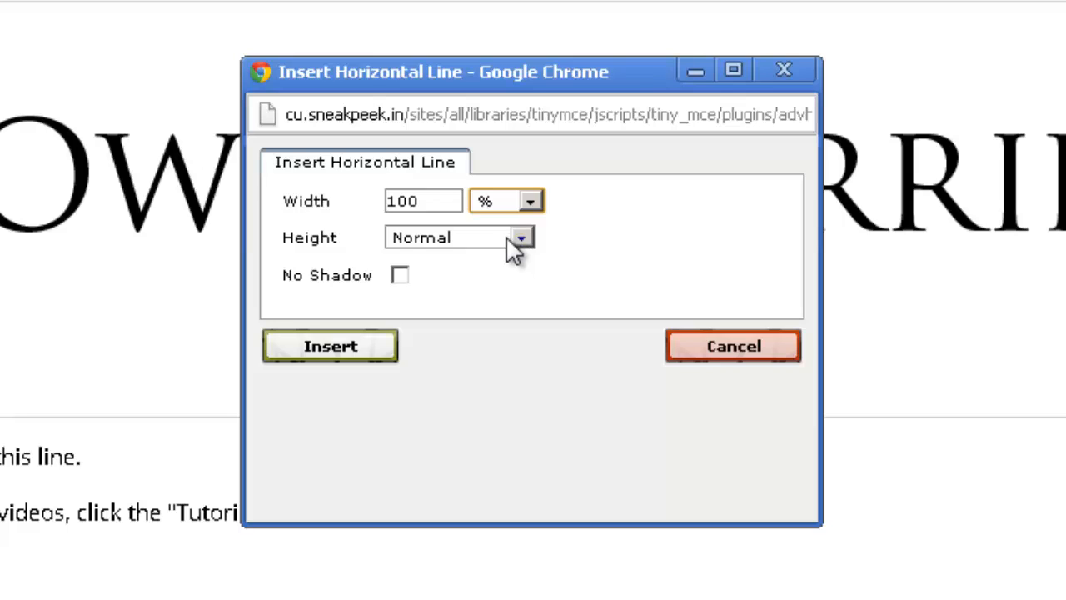
click(518, 239)
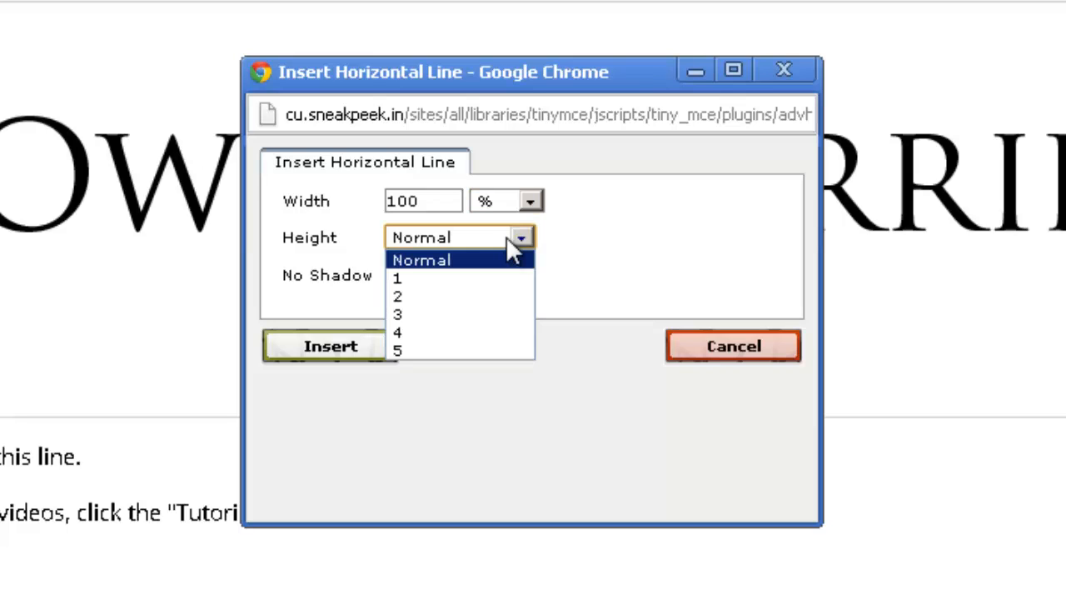
click(478, 350)
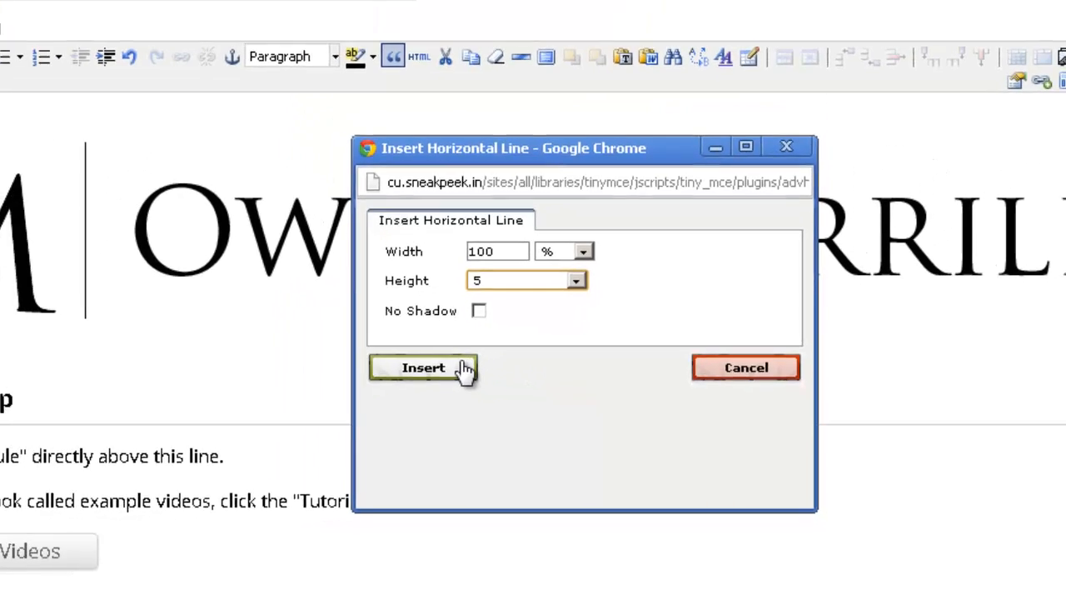
click(375, 344)
scroll(452, 364, down, 5)
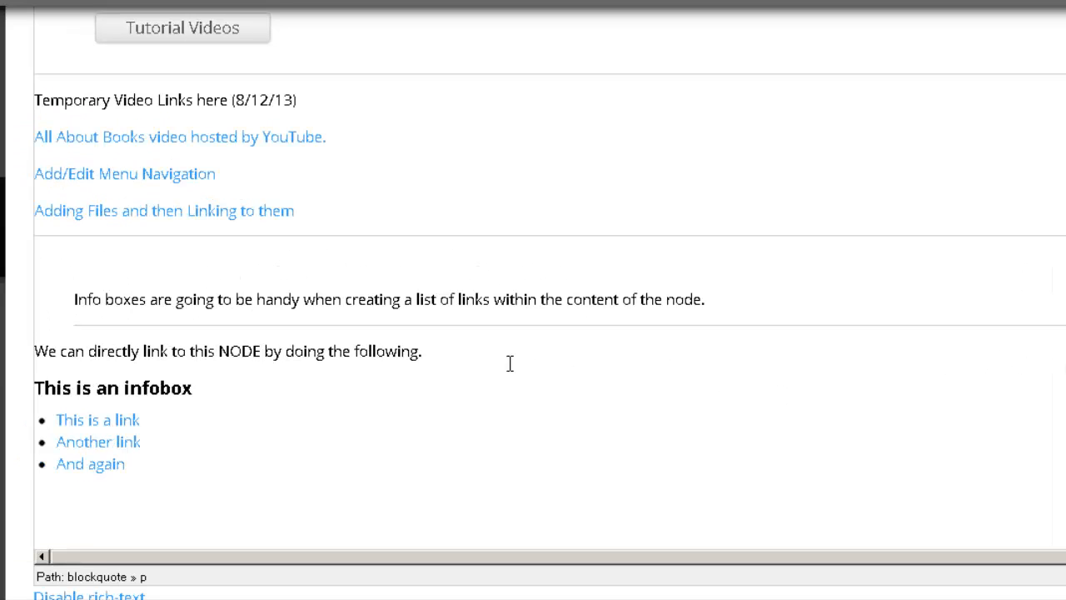
Step: Scroll back up and select the banner logo image at the top of the body
scroll(480, 364, up, 6)
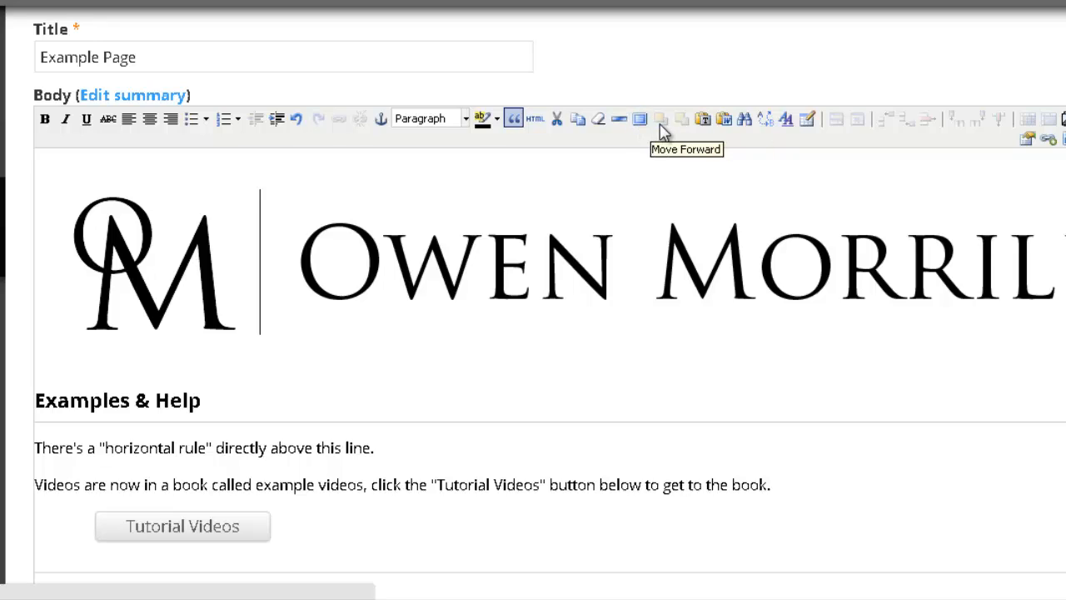
click(603, 260)
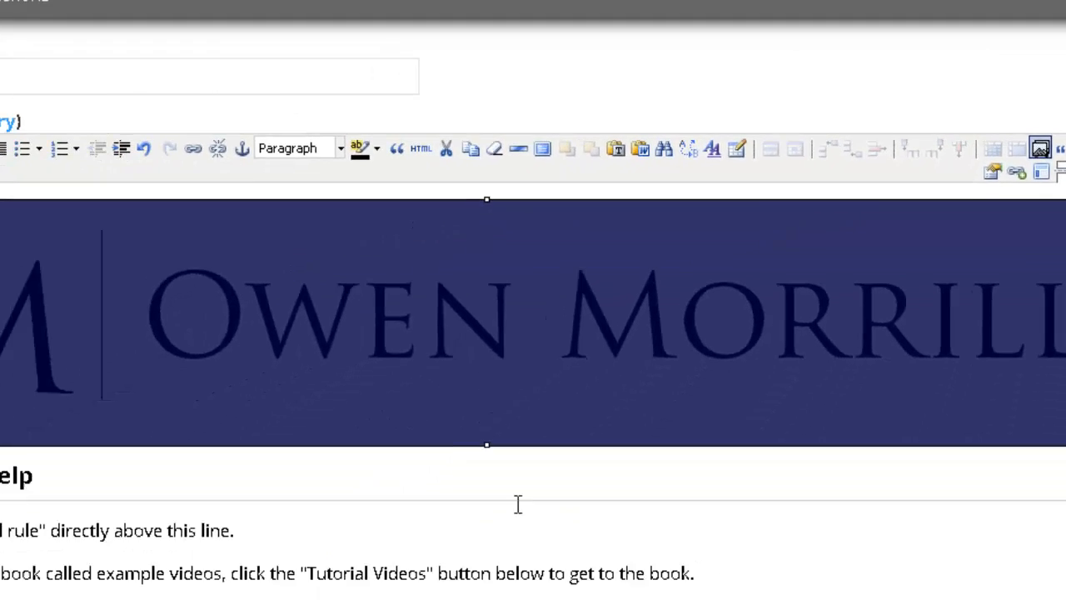
Step: Search the body for 'example' with Find/Replace, trying both downward and upward searches
click(597, 416)
click(599, 400)
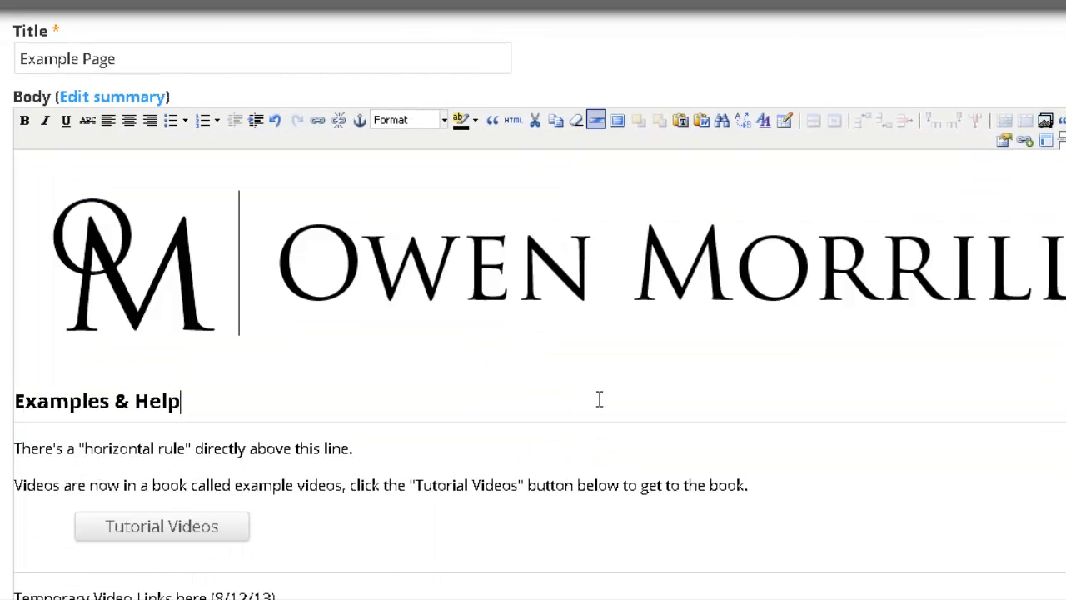
click(724, 128)
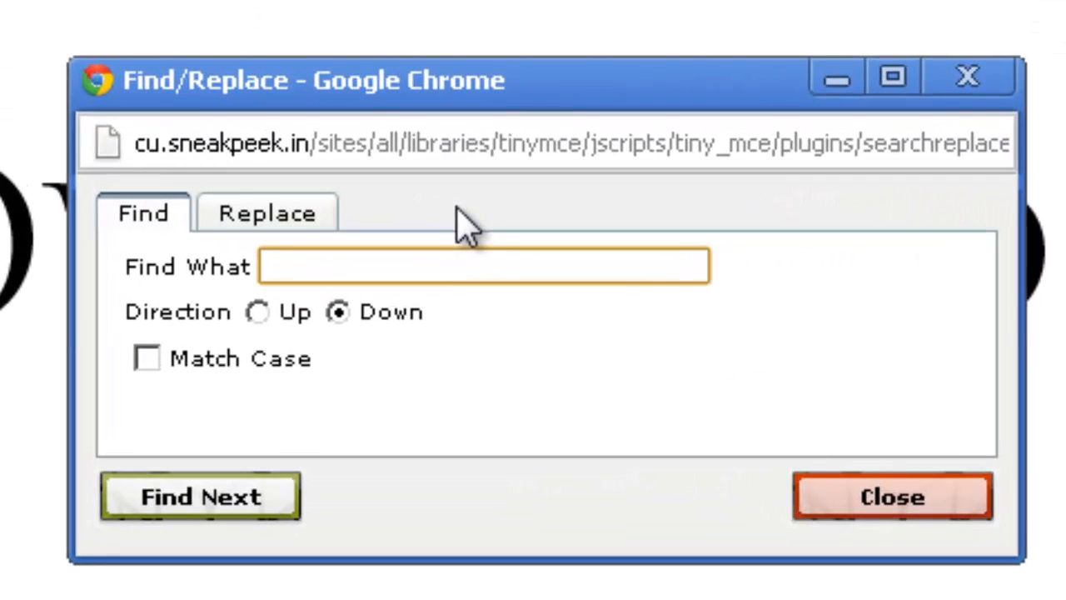
text(example)
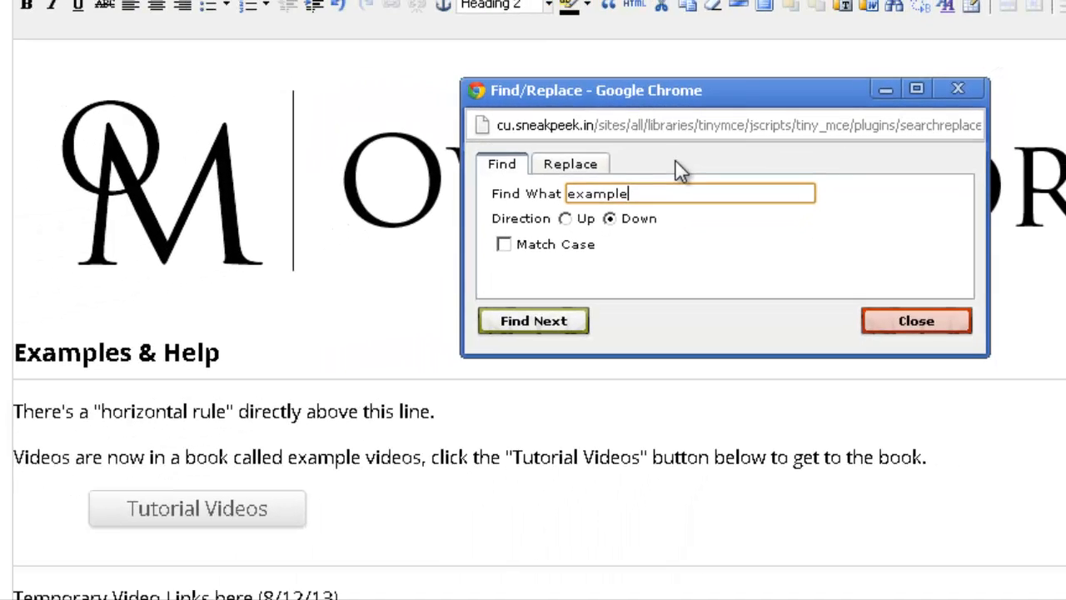
click(573, 328)
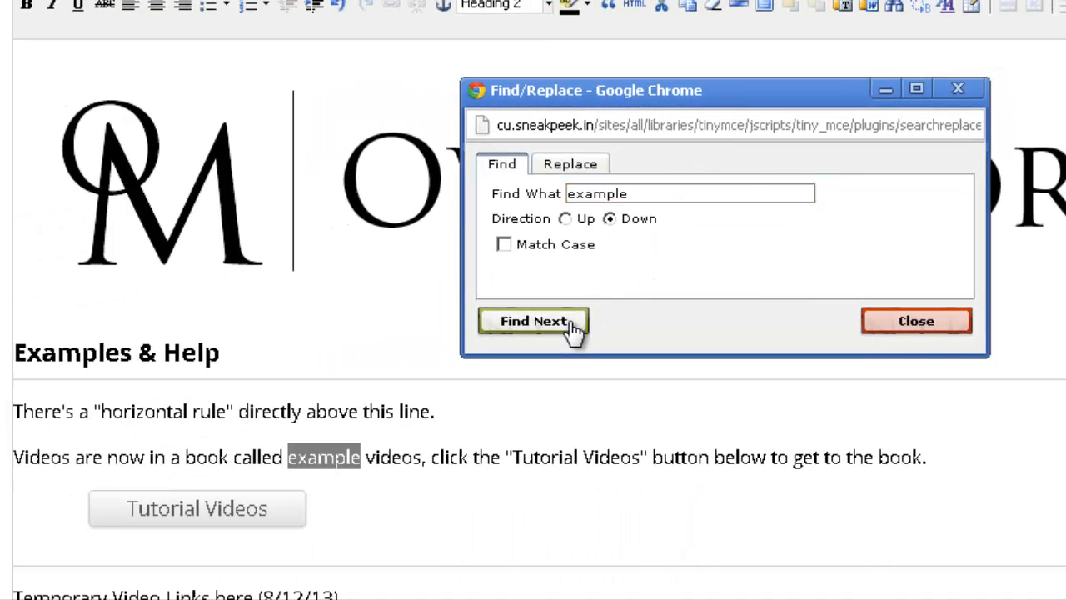
click(573, 328)
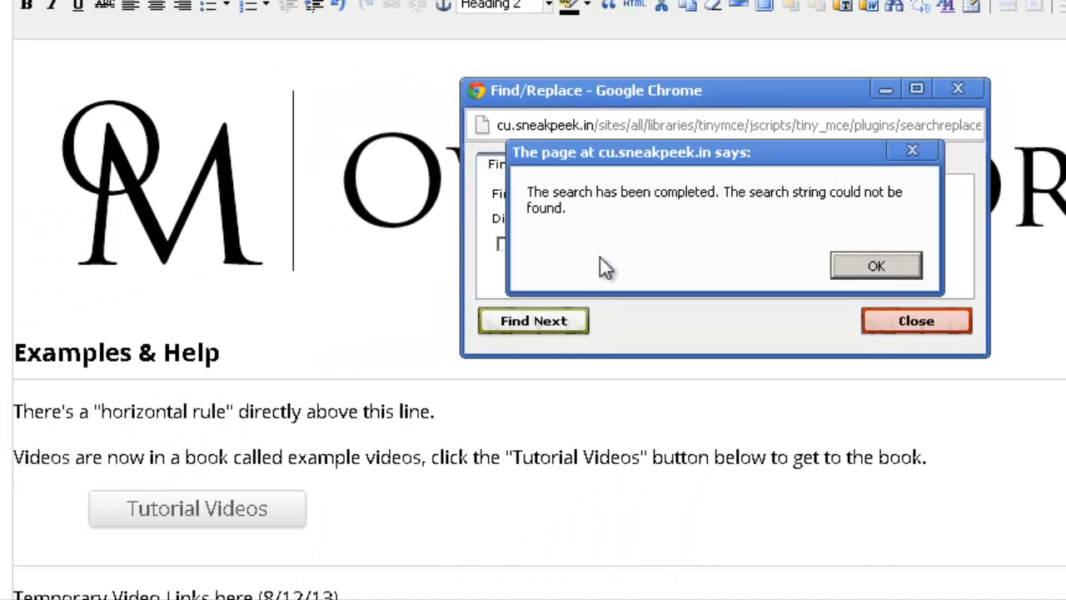
click(866, 264)
click(566, 219)
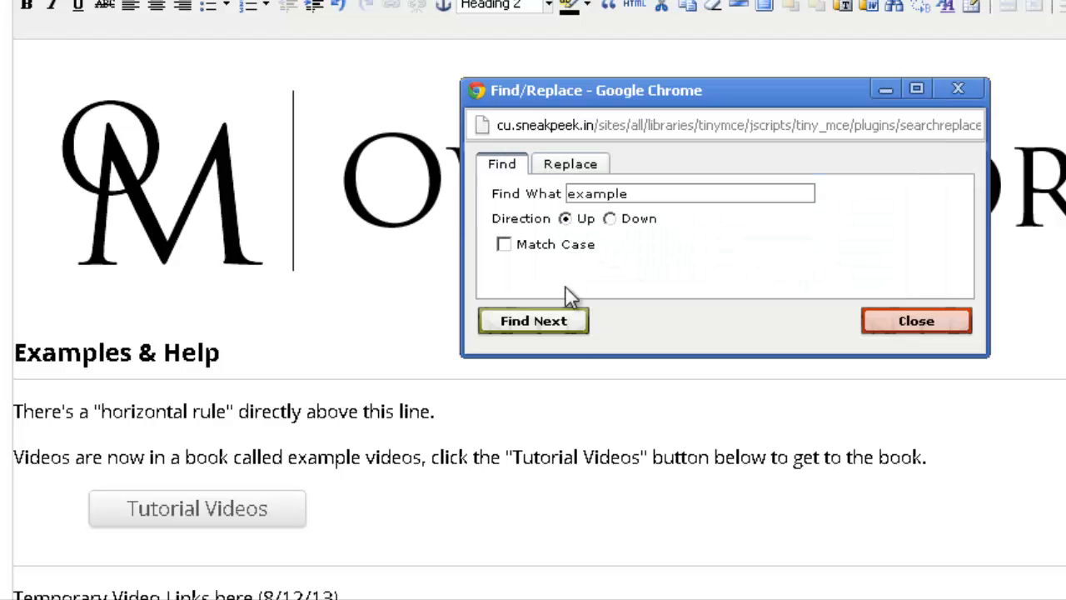
click(533, 321)
click(533, 321)
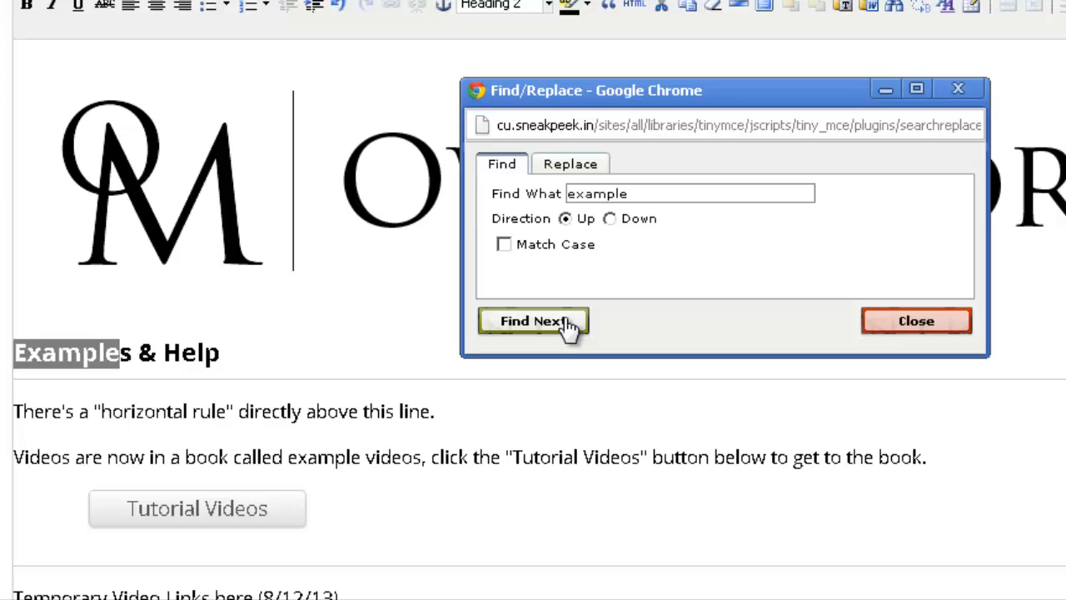
click(565, 321)
click(885, 269)
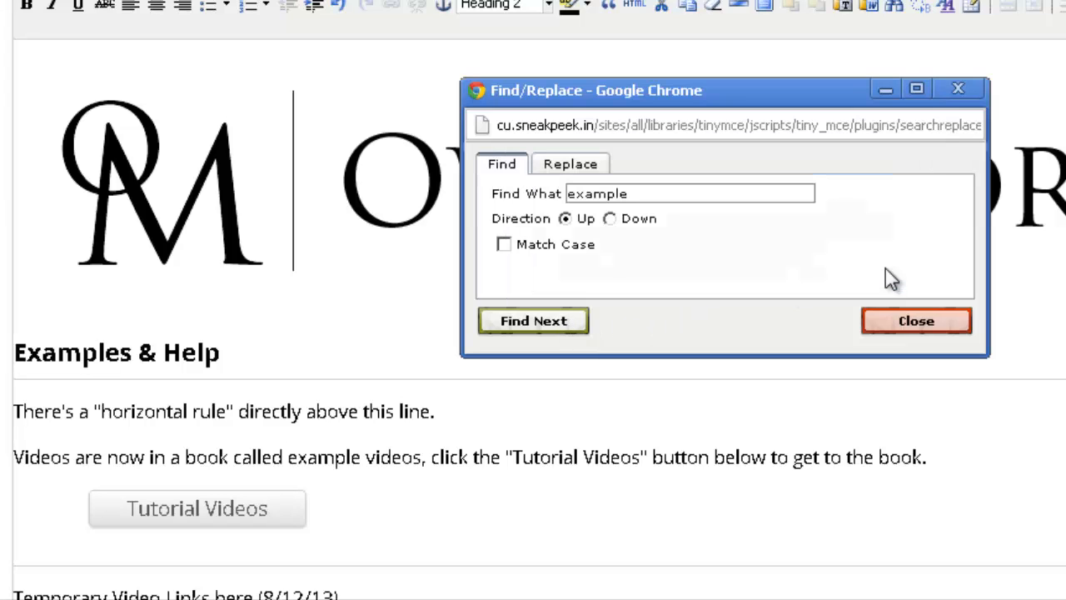
Step: Replace 'example' in the videos sentence with 'tutorial', then close Find/Replace
click(573, 169)
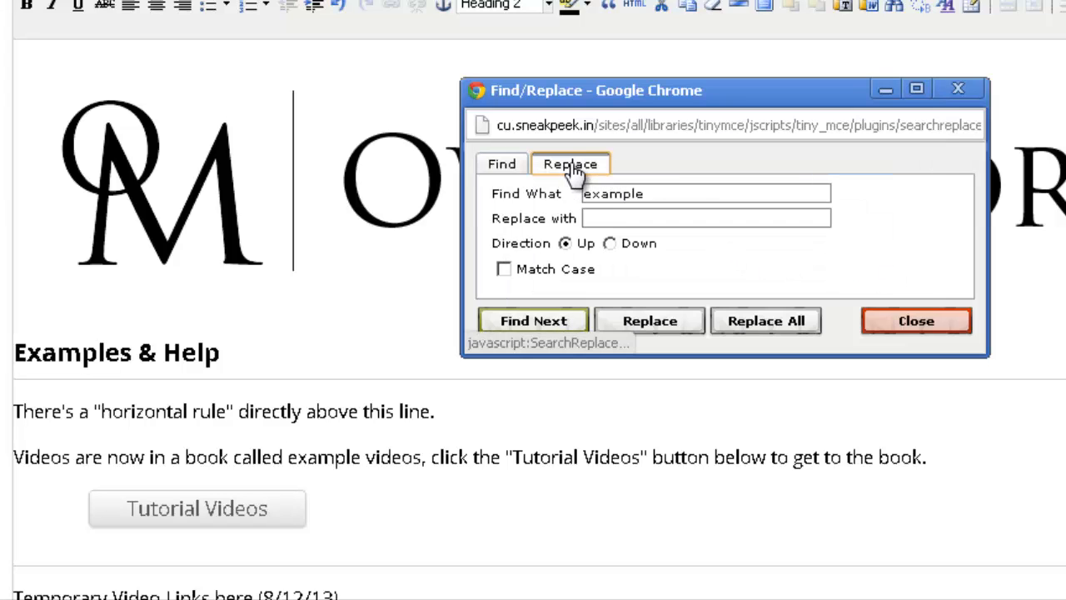
click(715, 218)
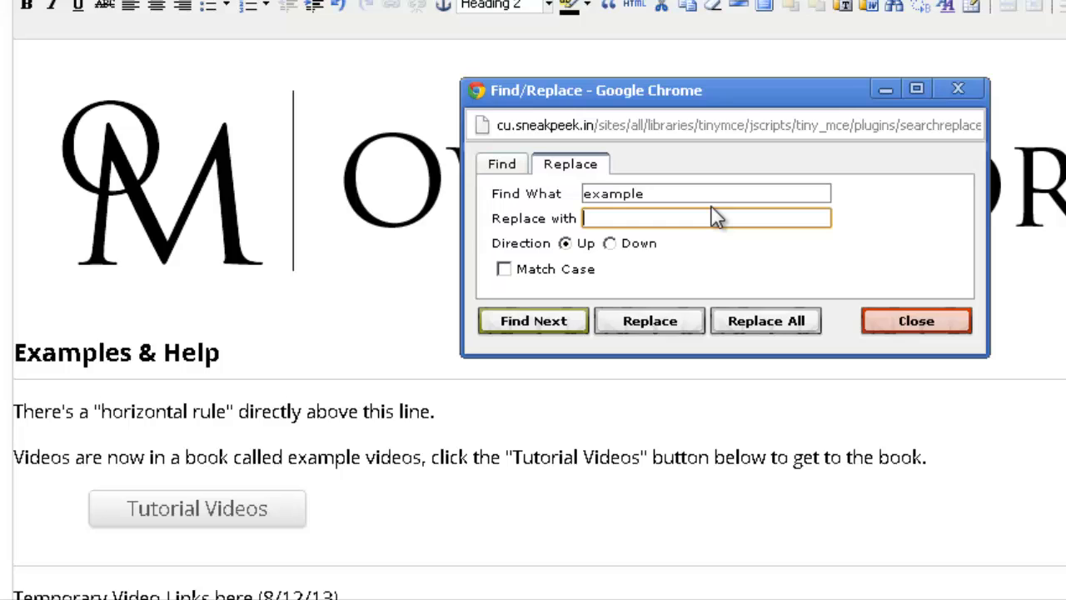
text(tutorial)
click(578, 320)
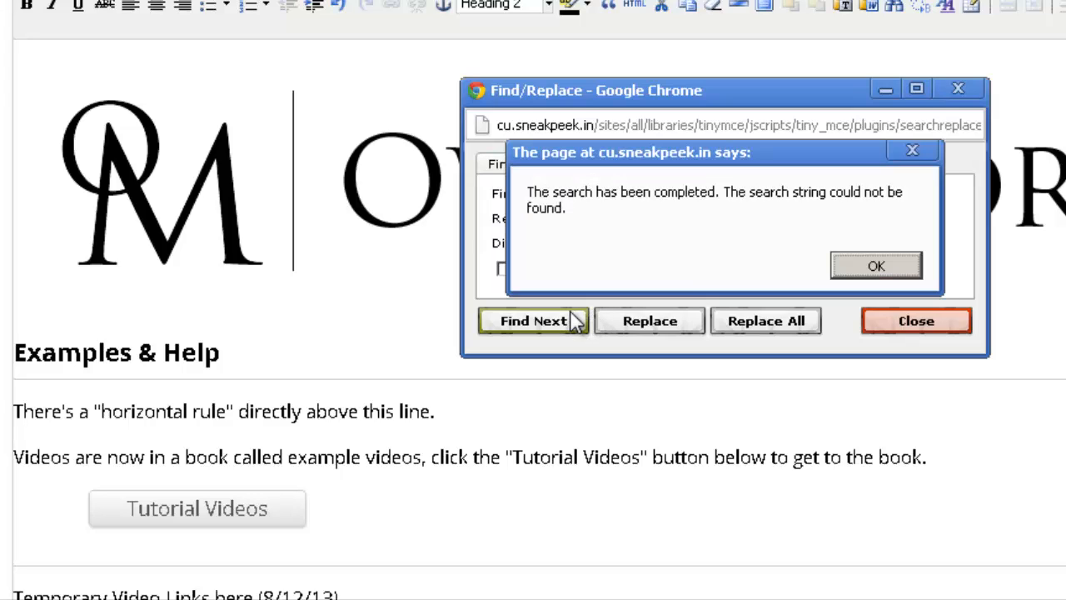
click(837, 267)
click(613, 243)
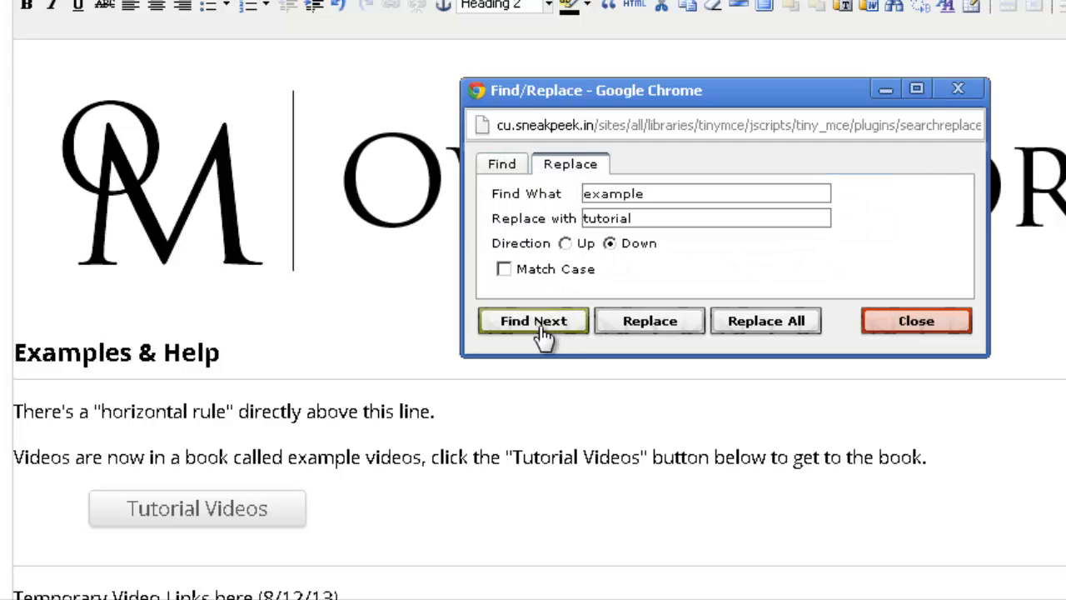
click(540, 332)
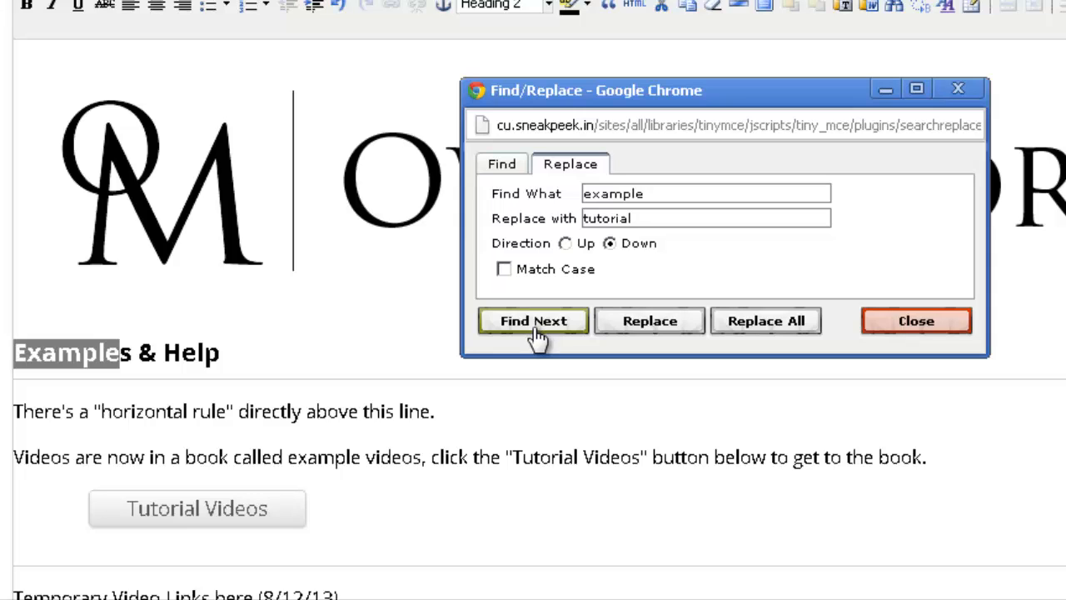
click(537, 323)
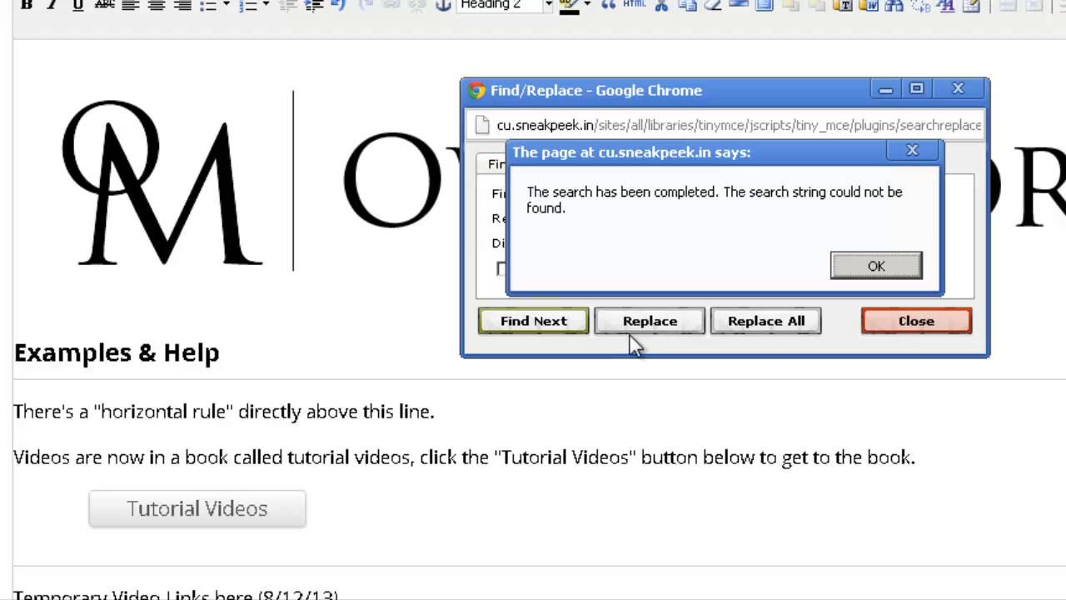
click(847, 270)
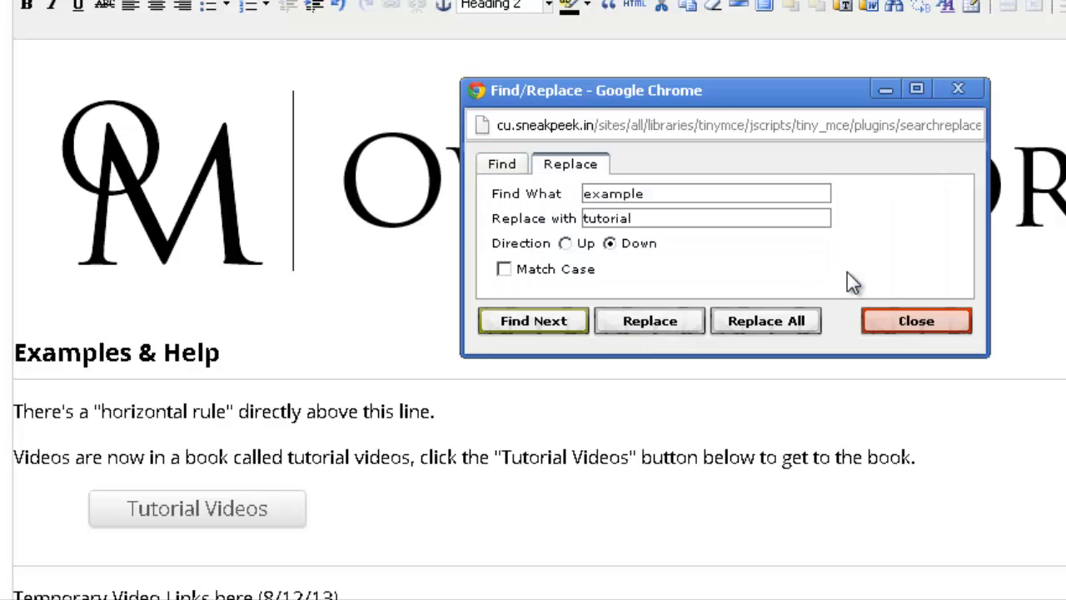
click(889, 325)
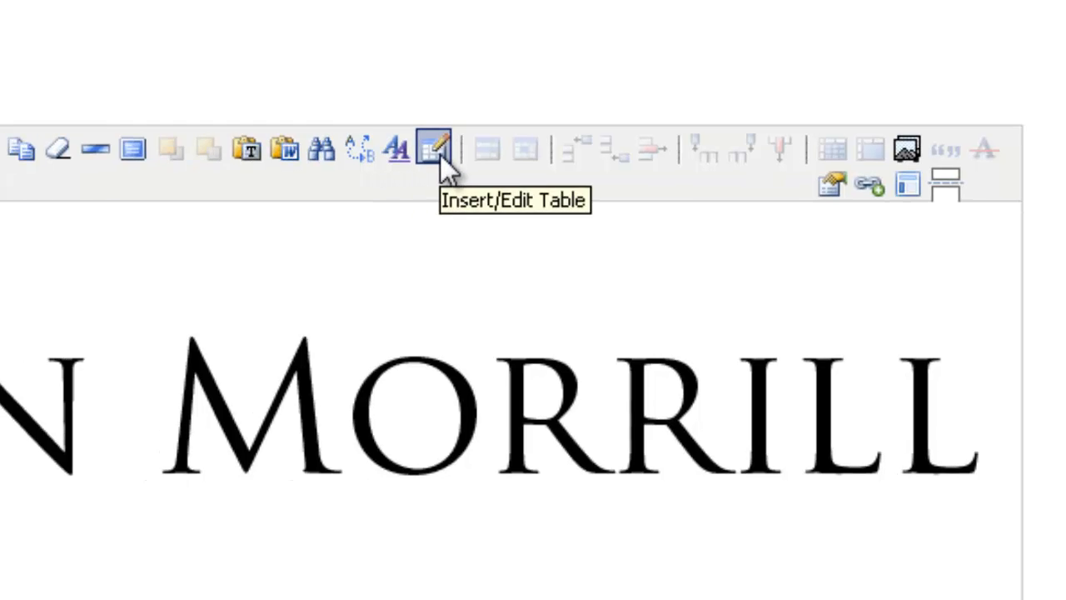
Step: Add an empty paragraph below the horizontal-rule line
scroll(403, 160, down, 2)
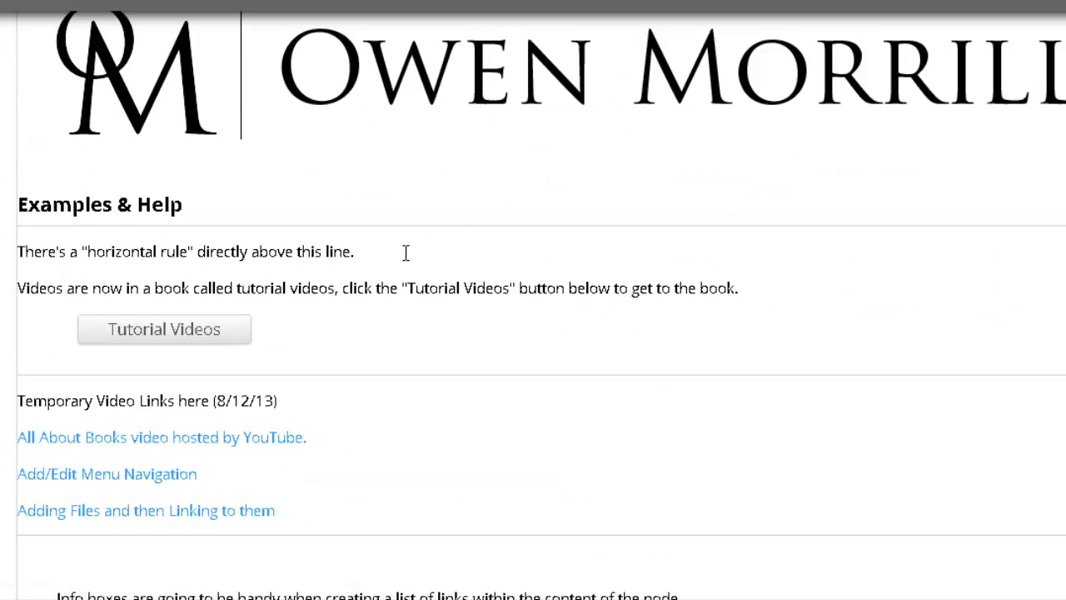
key(Return)
scroll(761, 195, up, 4)
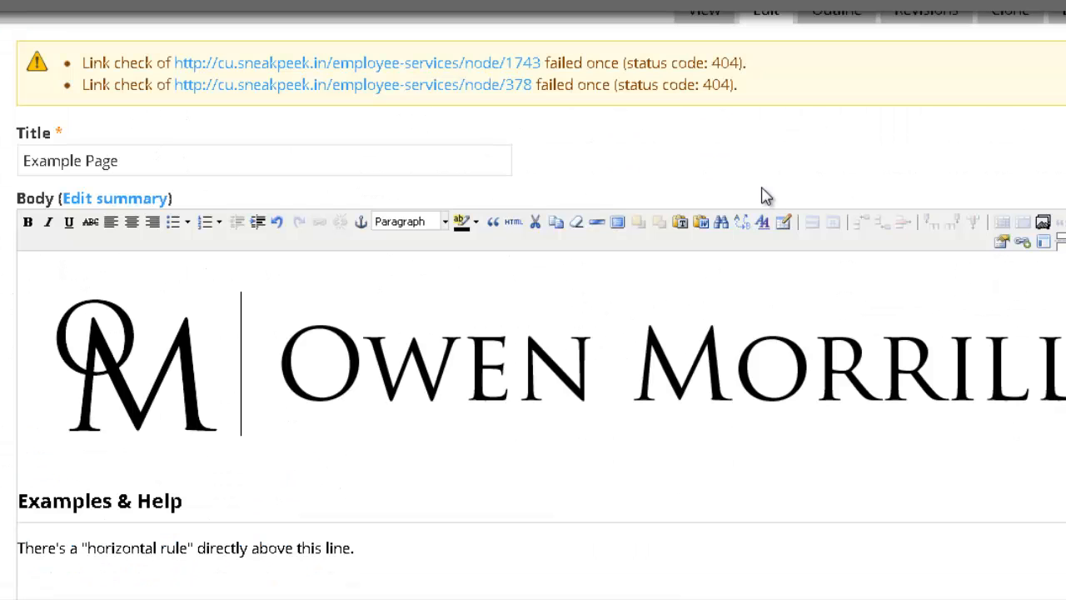
click(784, 223)
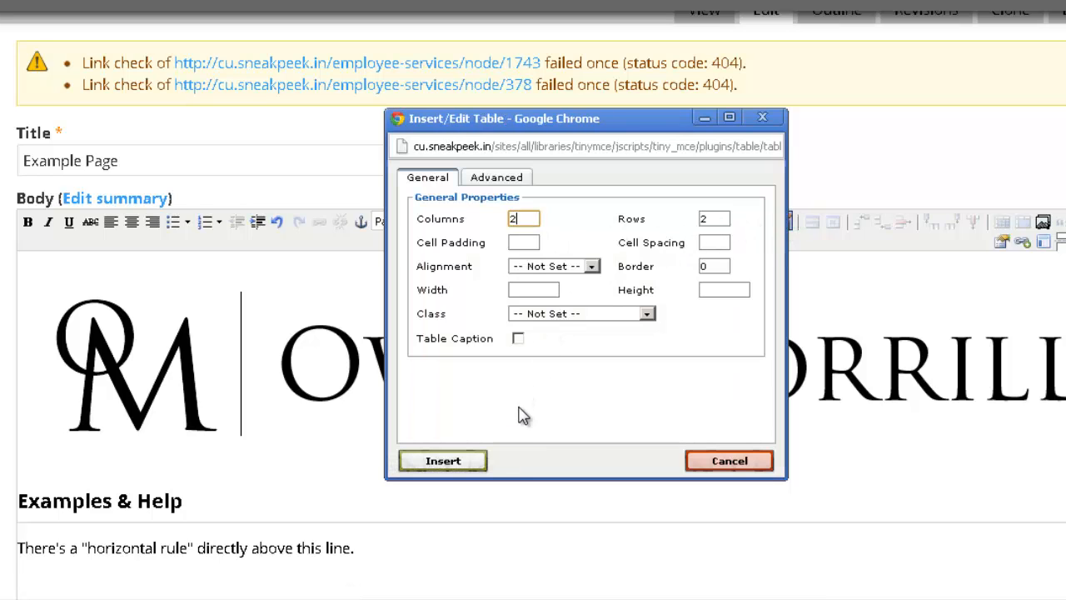
click(443, 460)
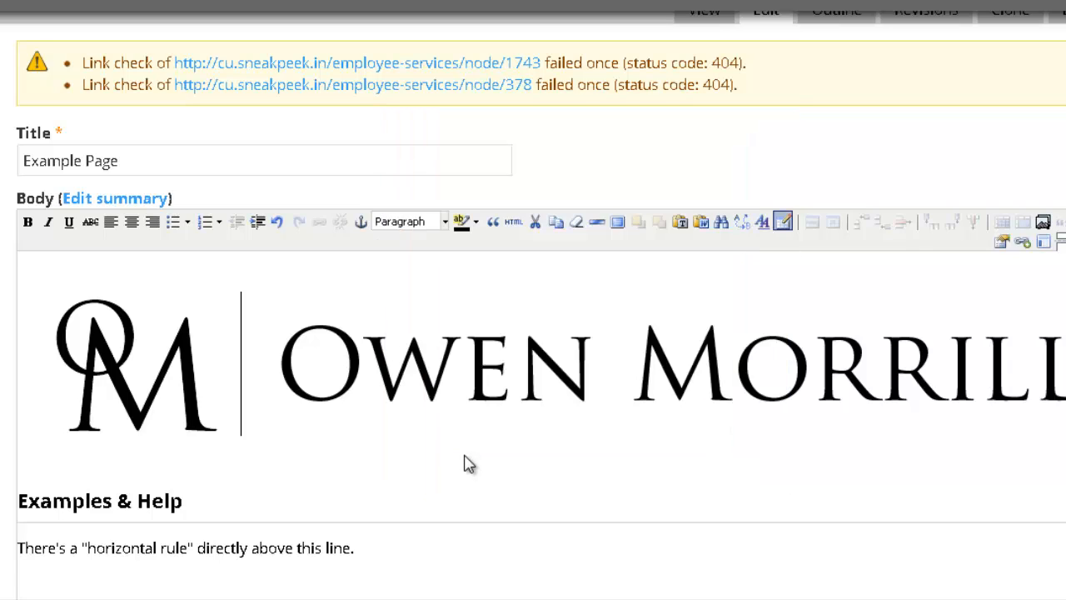
scroll(442, 320, down, 1)
scroll(437, 308, down, 2)
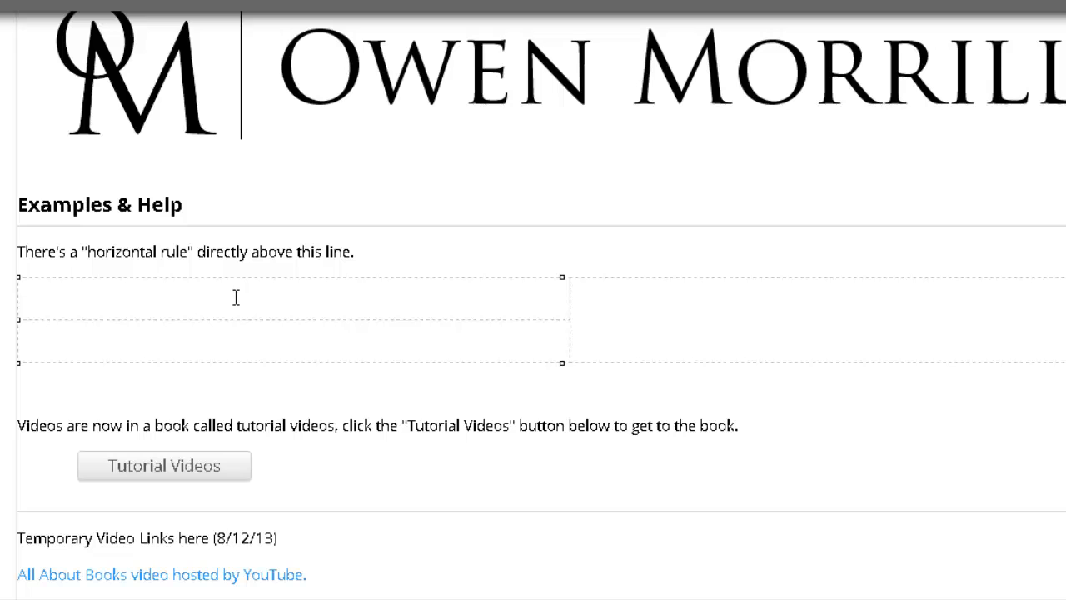
text(asdf)
scroll(238, 306, up, 1)
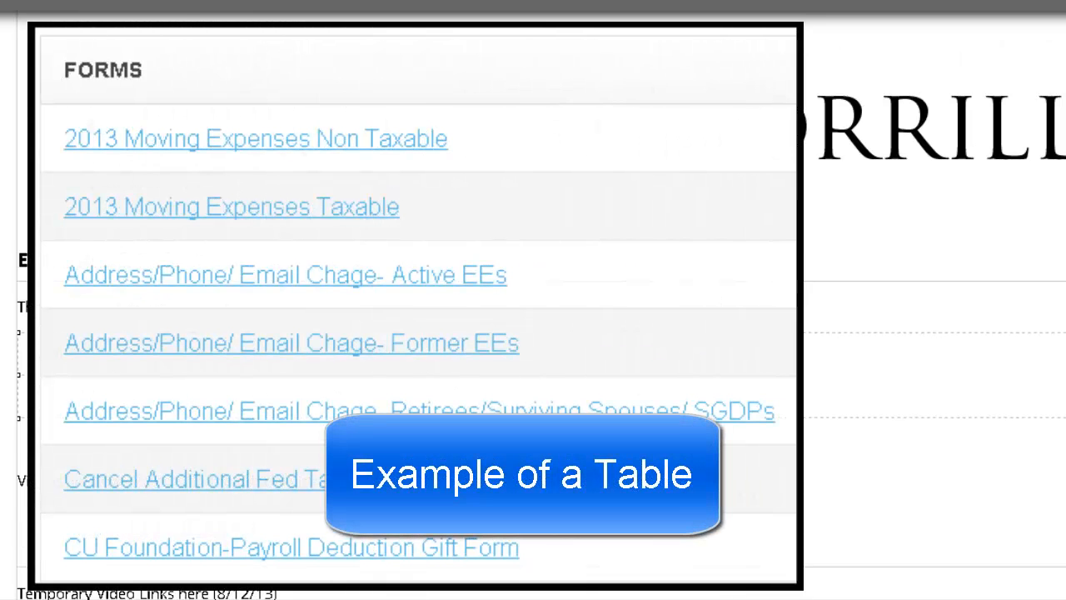
scroll(238, 306, up, 2)
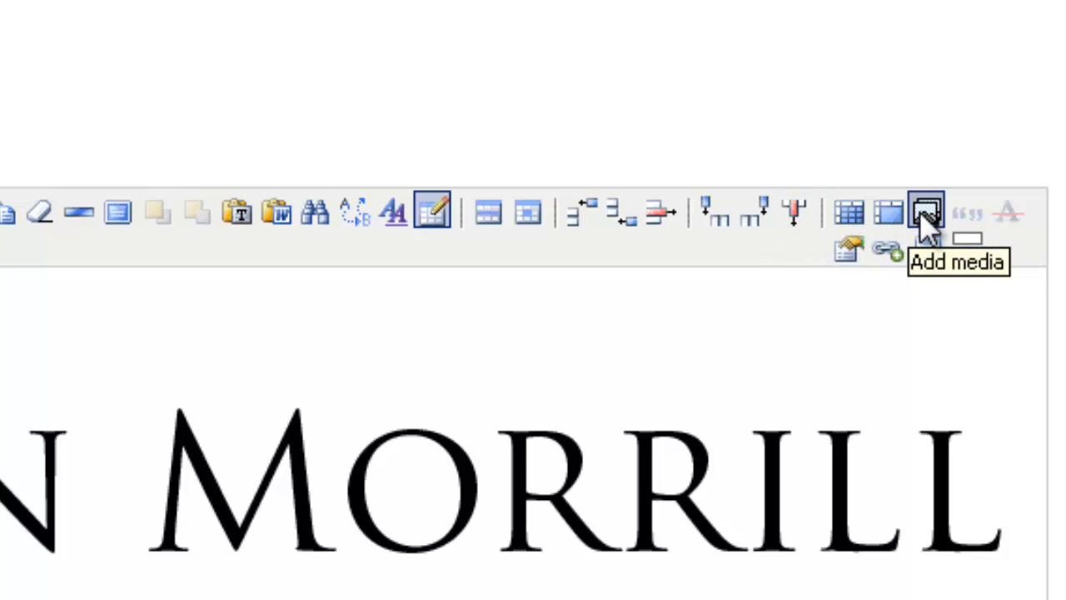
Step: Select and delete the existing banner logo image from the body
click(608, 454)
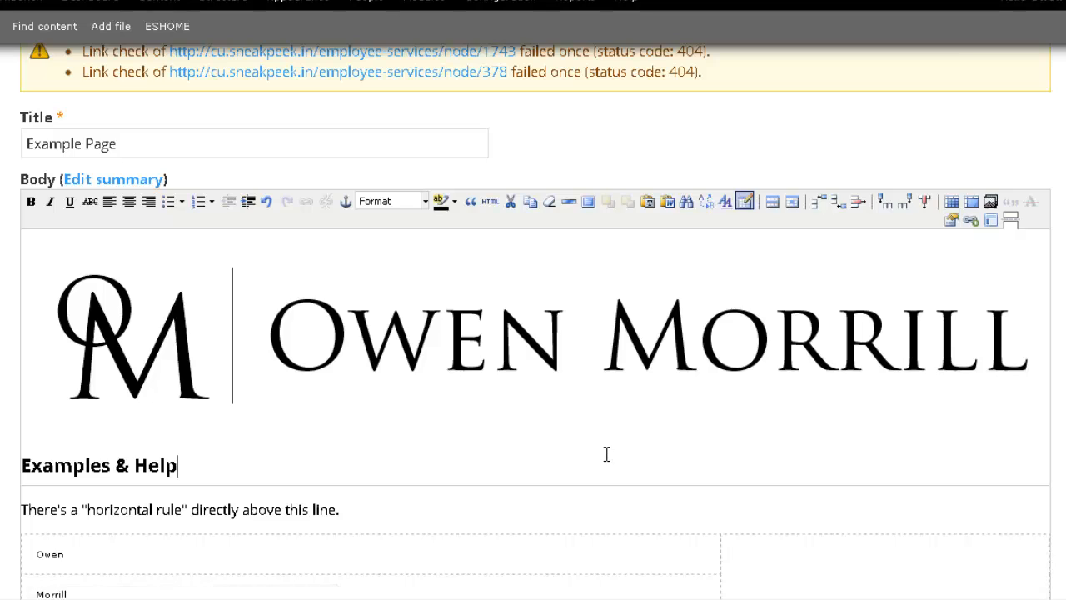
click(512, 362)
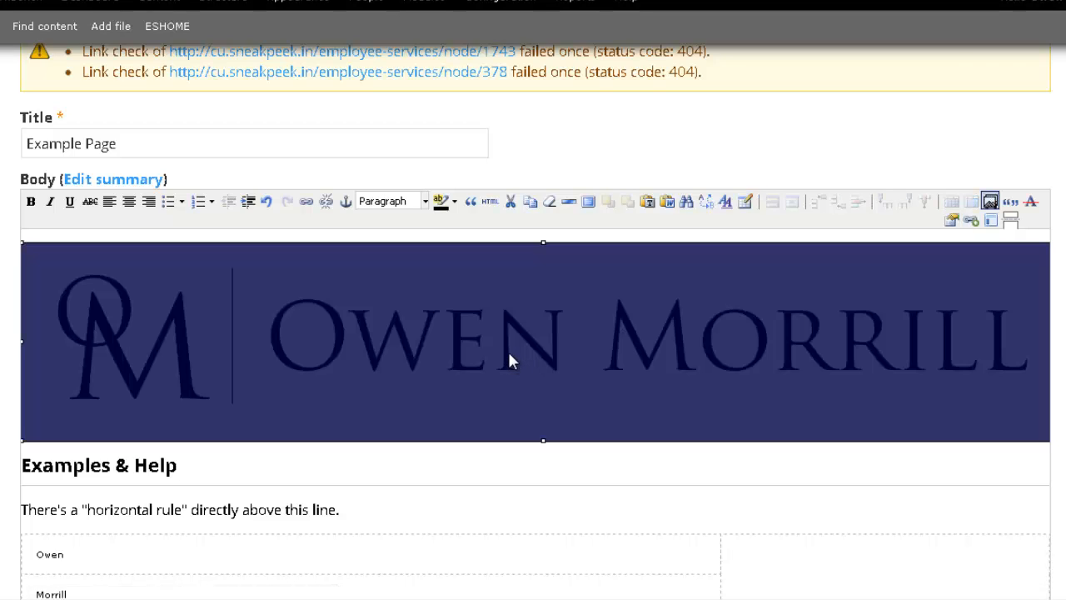
key(Delete)
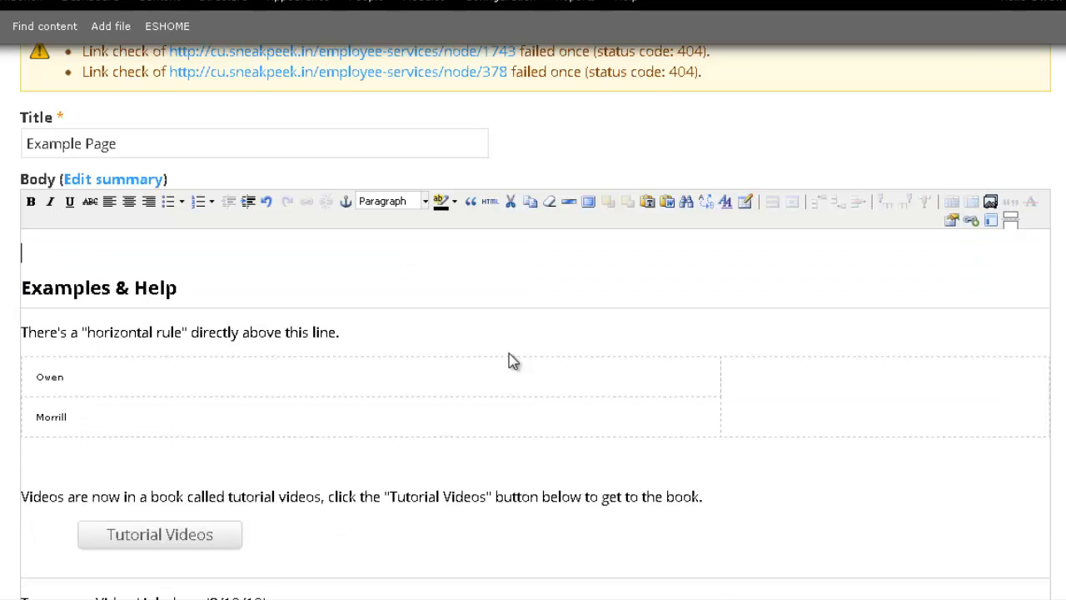
Step: In the media picker, search YouTube for 'all about books' and scroll through the results
click(990, 203)
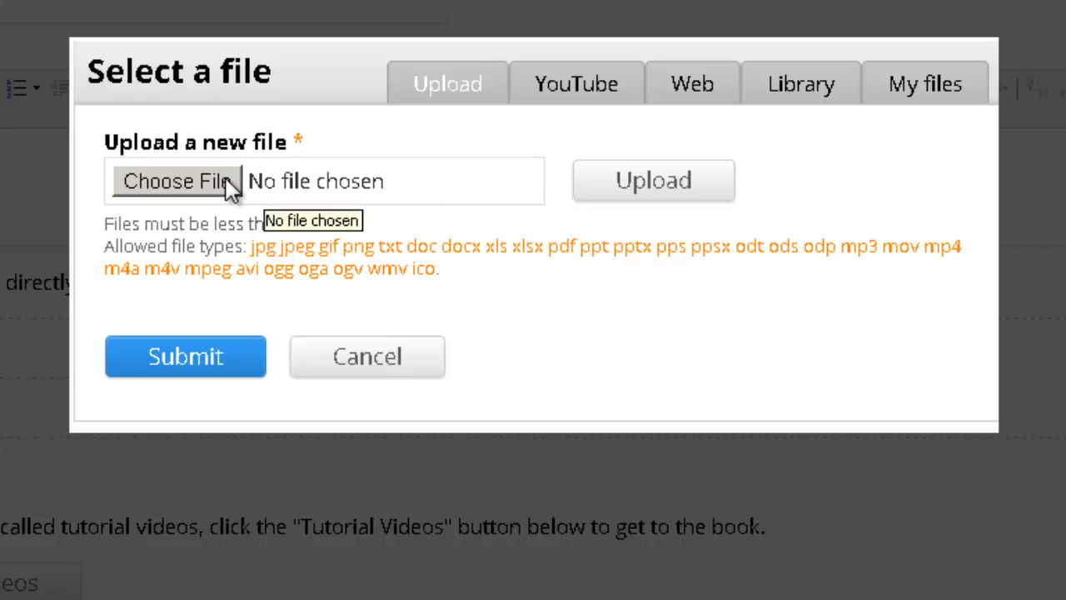
click(530, 97)
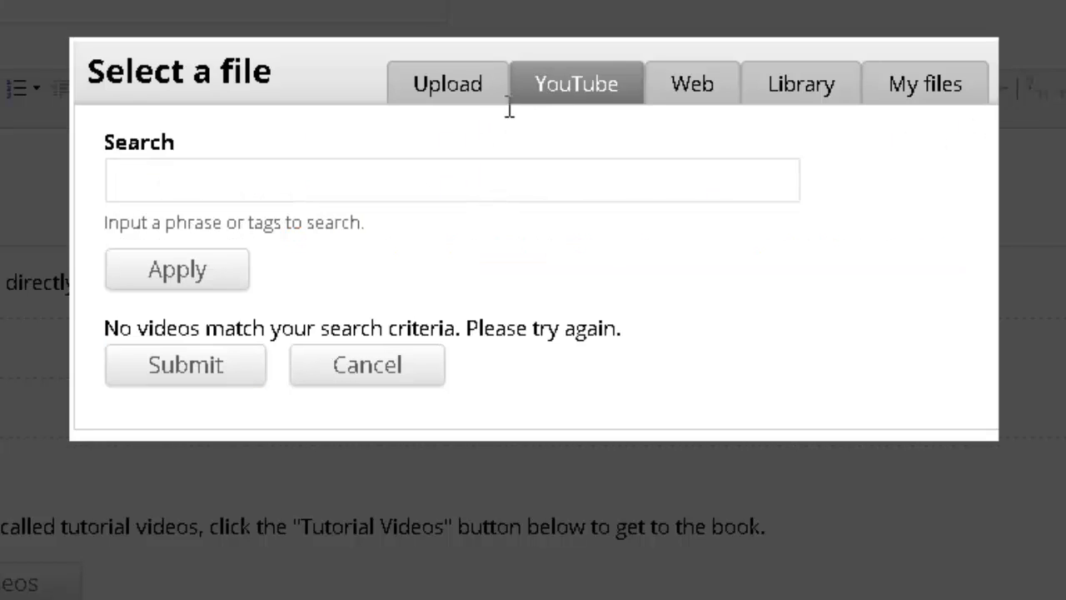
click(348, 172)
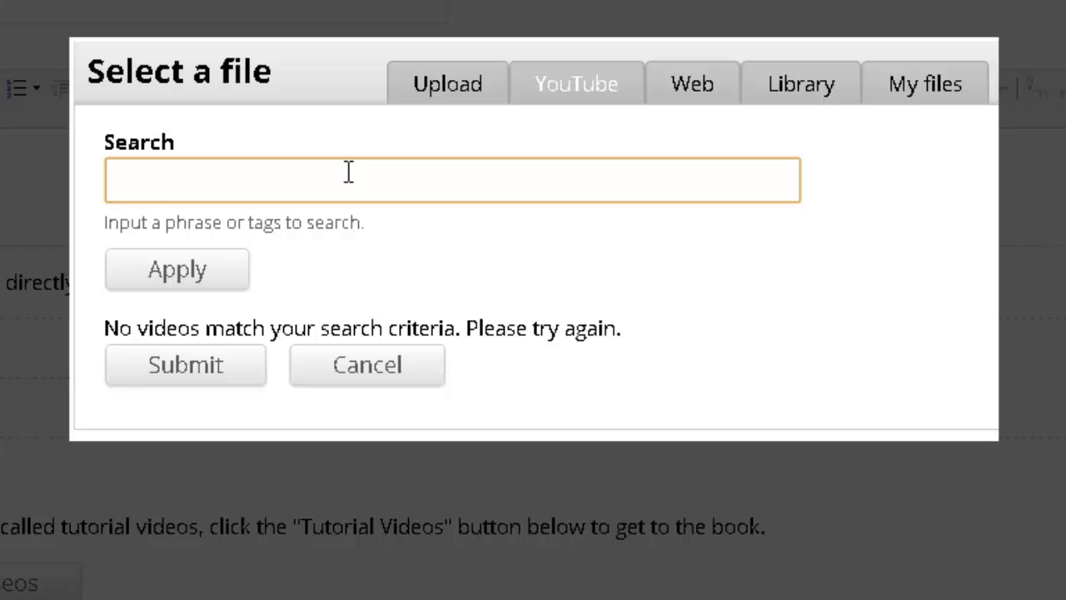
text(all about books)
click(229, 273)
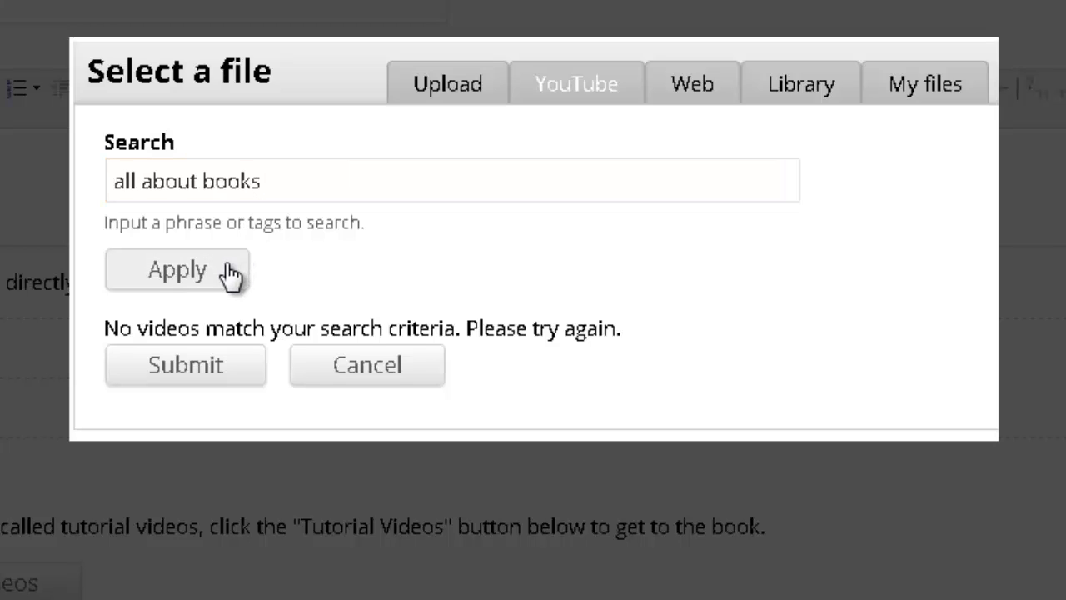
click(219, 278)
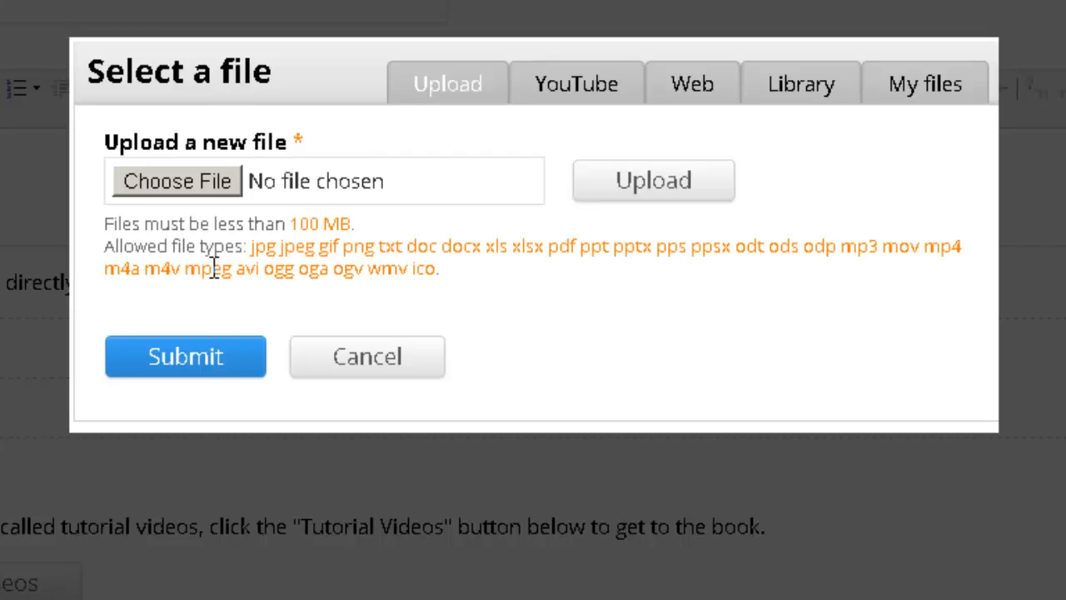
click(569, 100)
scroll(812, 215, down, 3)
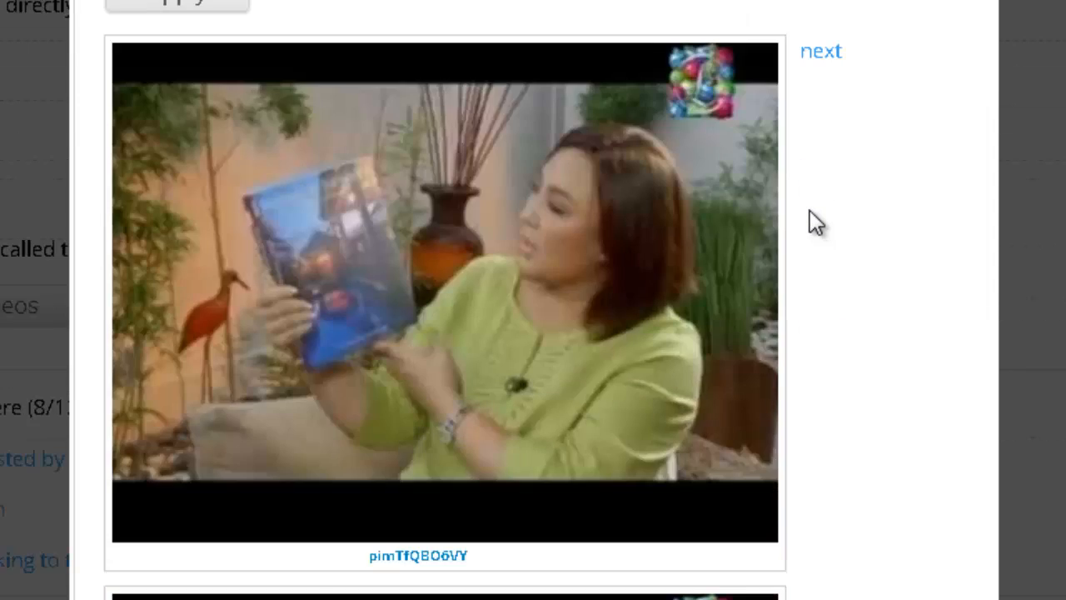
scroll(809, 212, down, 8)
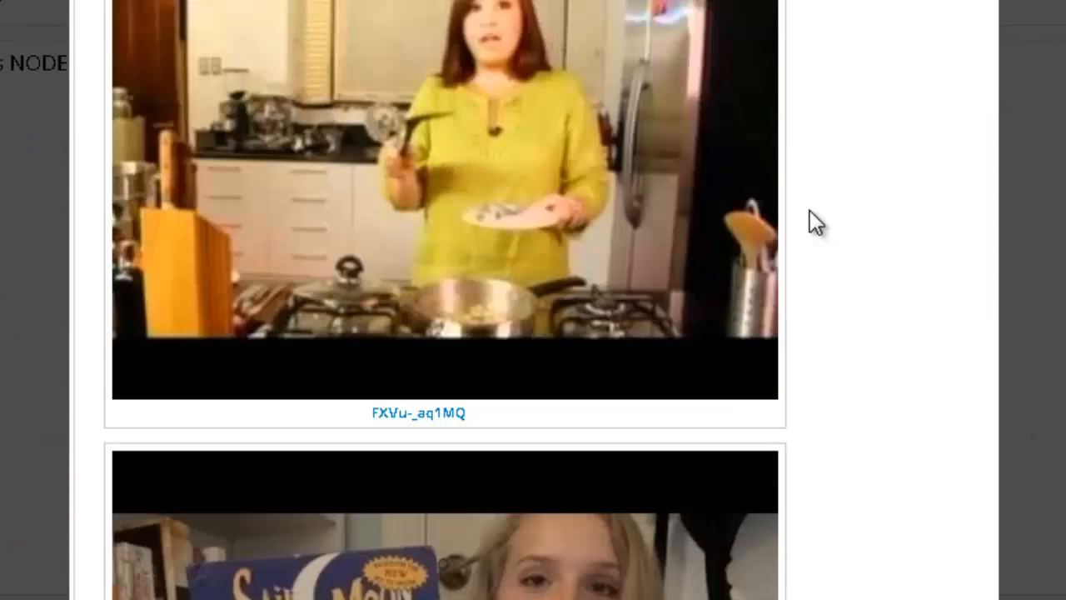
scroll(809, 209, down, 5)
scroll(808, 210, down, 8)
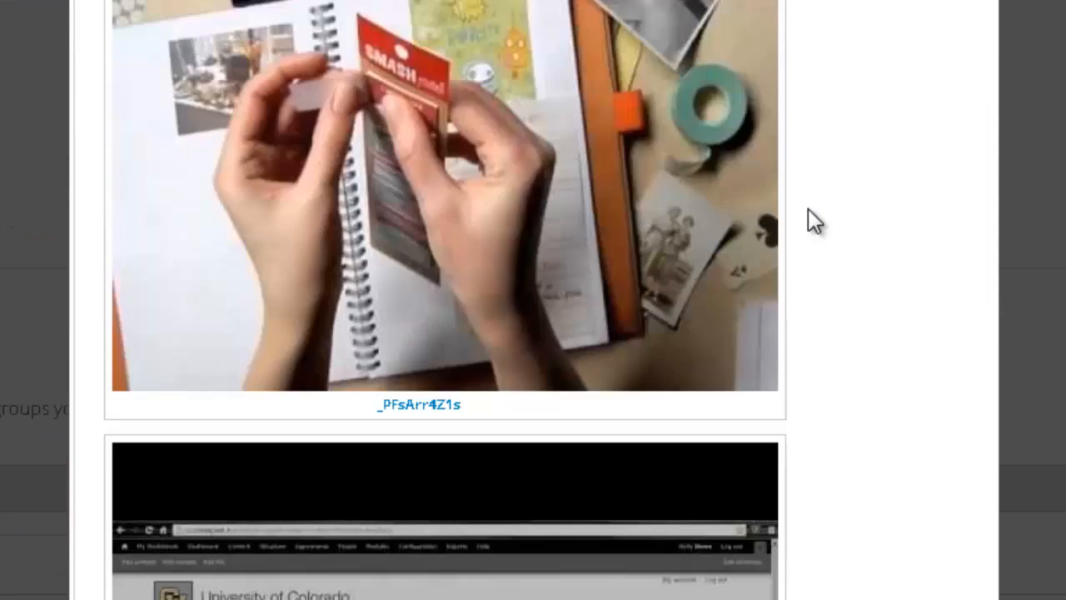
scroll(799, 212, down, 5)
scroll(799, 212, down, 2)
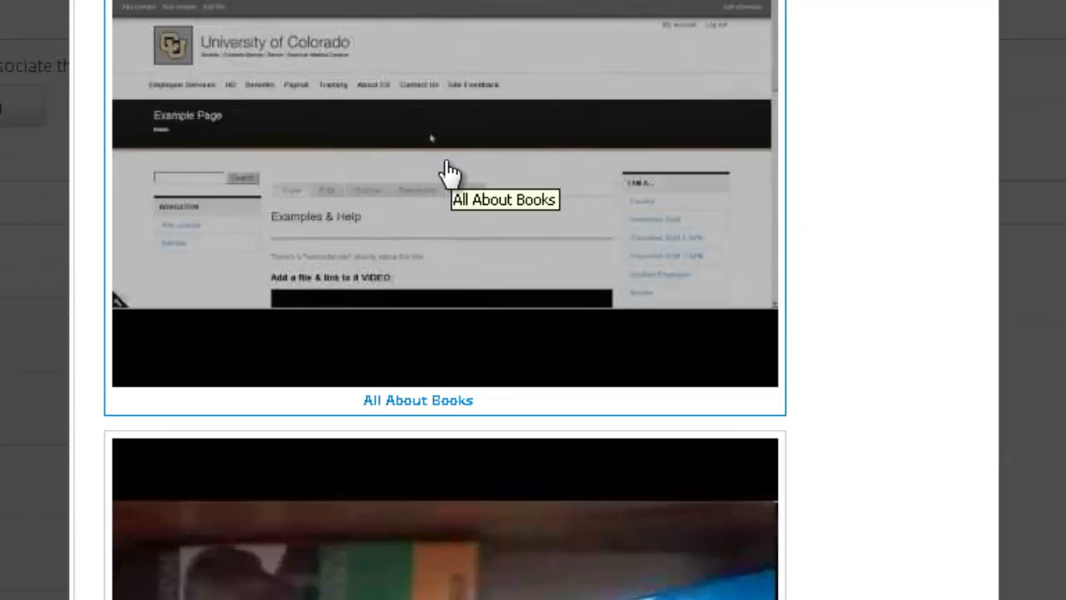
scroll(450, 173, up, 15)
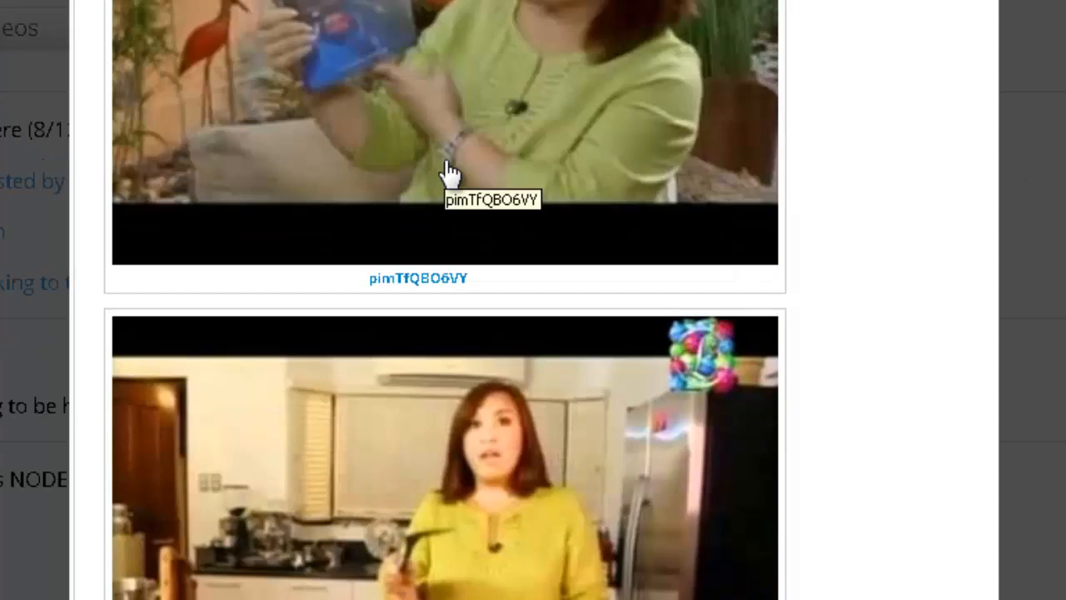
scroll(450, 174, up, 4)
scroll(438, 166, up, 4)
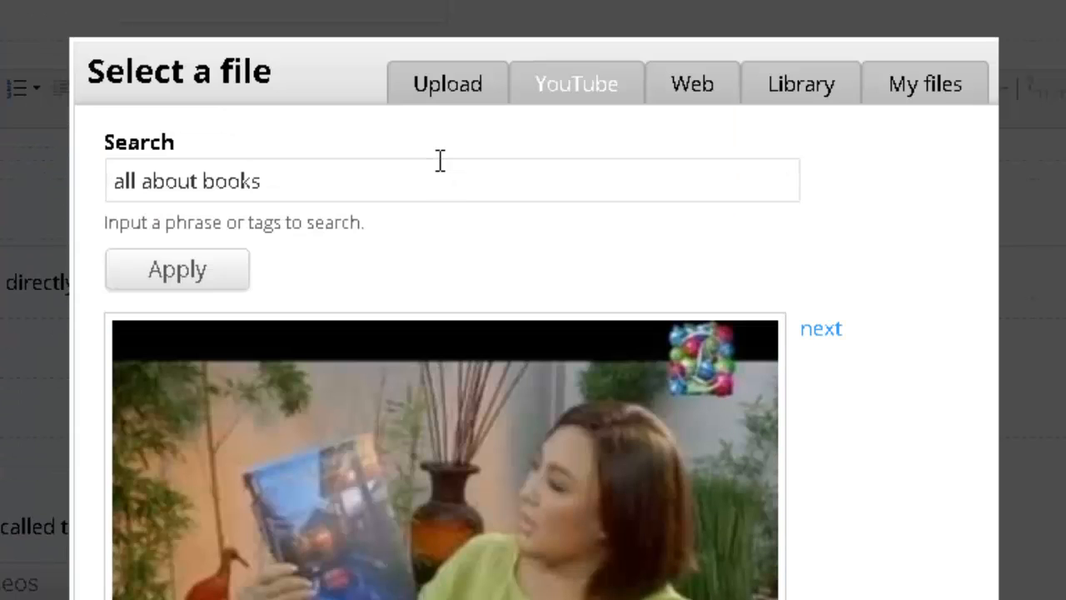
Step: Look at the URL/embed code option, then scroll through My files
click(685, 90)
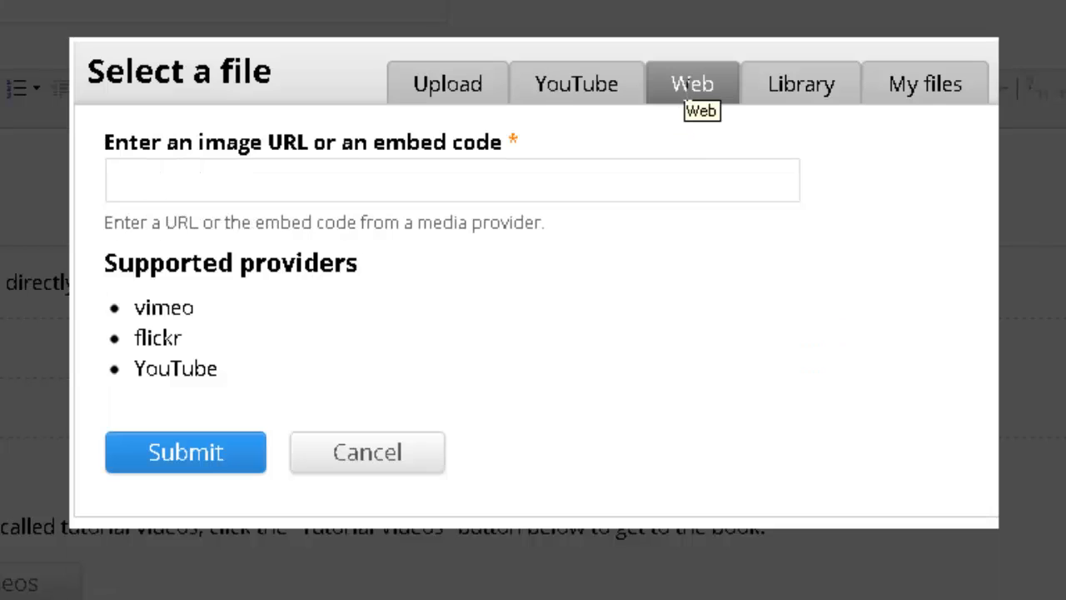
click(624, 183)
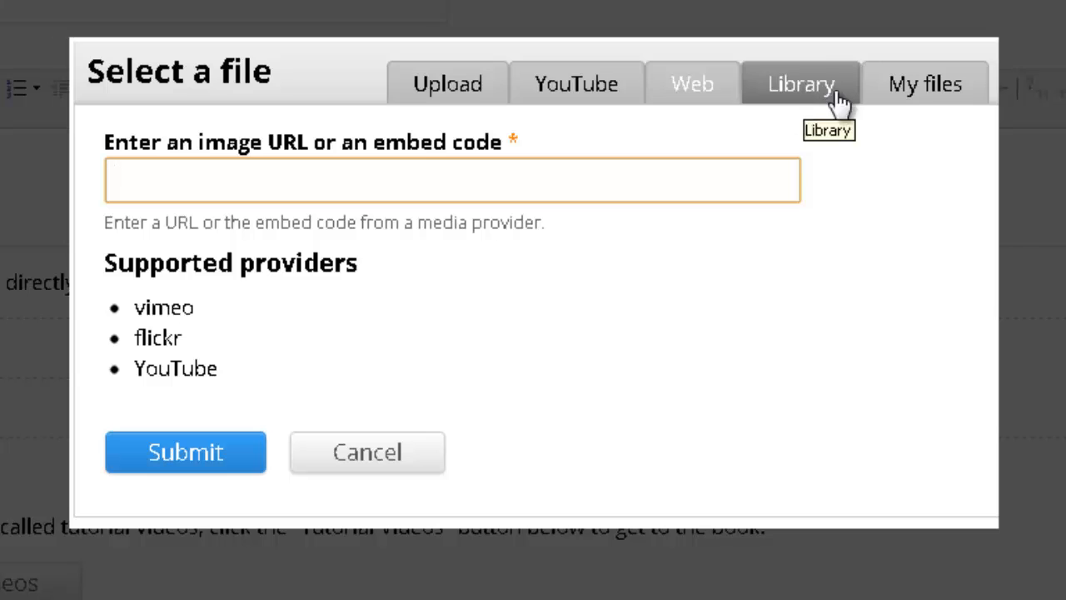
click(910, 88)
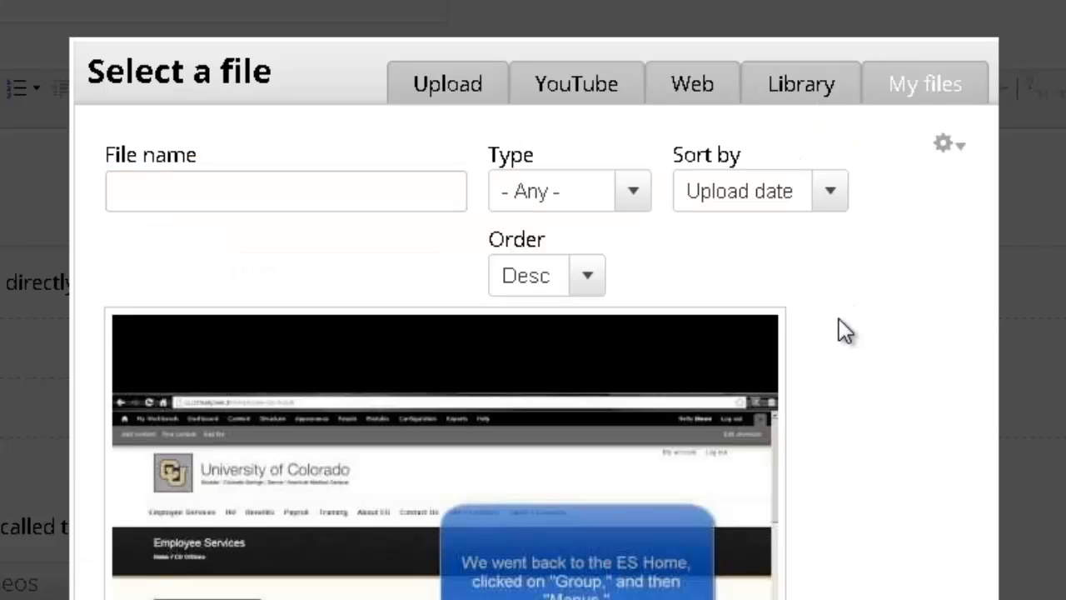
scroll(839, 321, down, 3)
scroll(800, 321, down, 3)
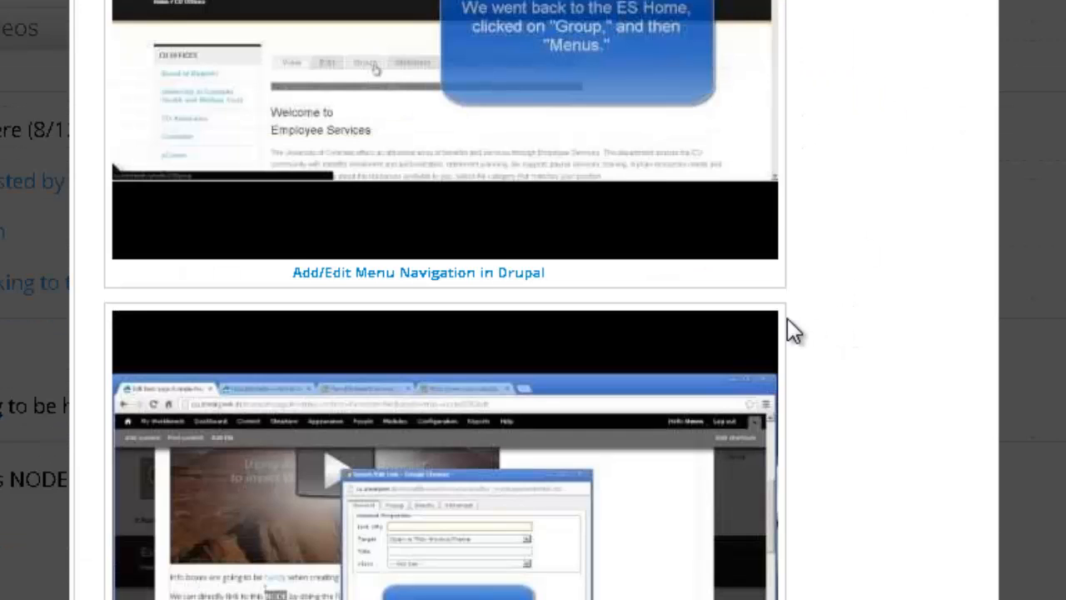
scroll(787, 318, down, 8)
scroll(787, 318, down, 5)
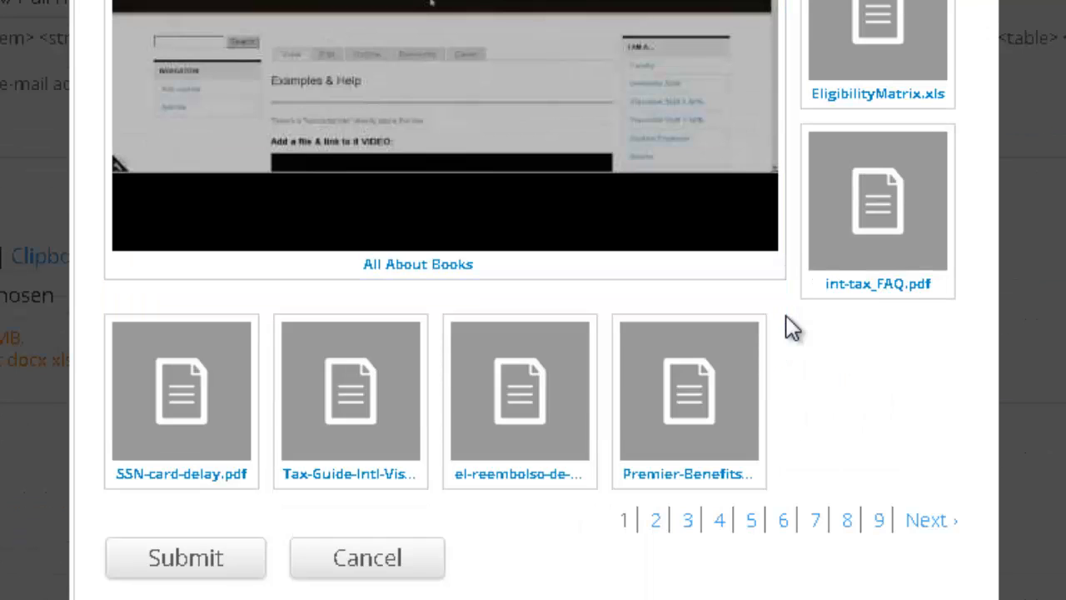
scroll(792, 327, up, 3)
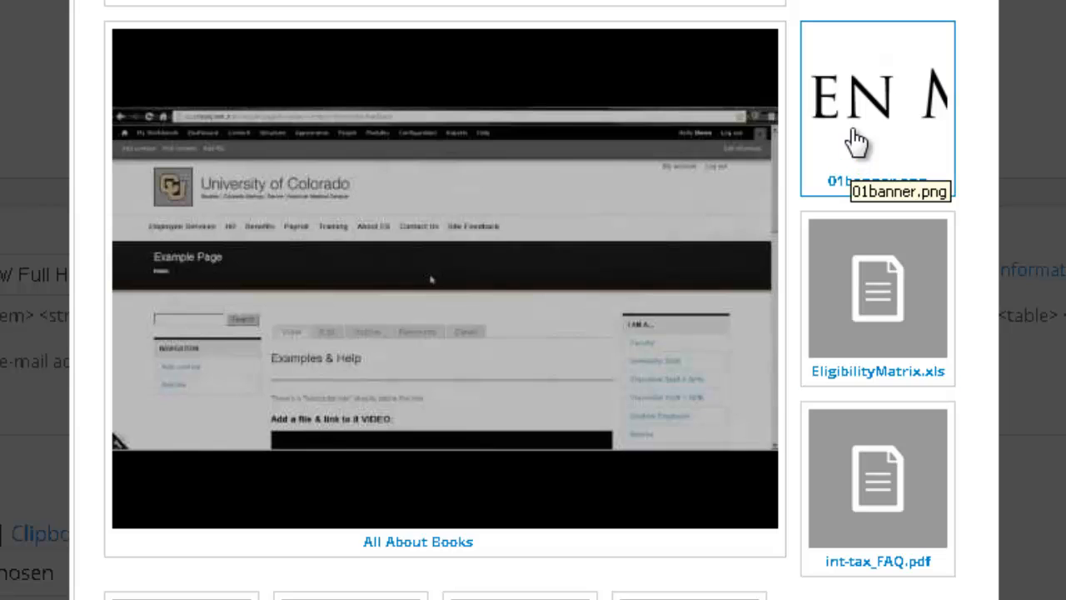
scroll(833, 142, up, 7)
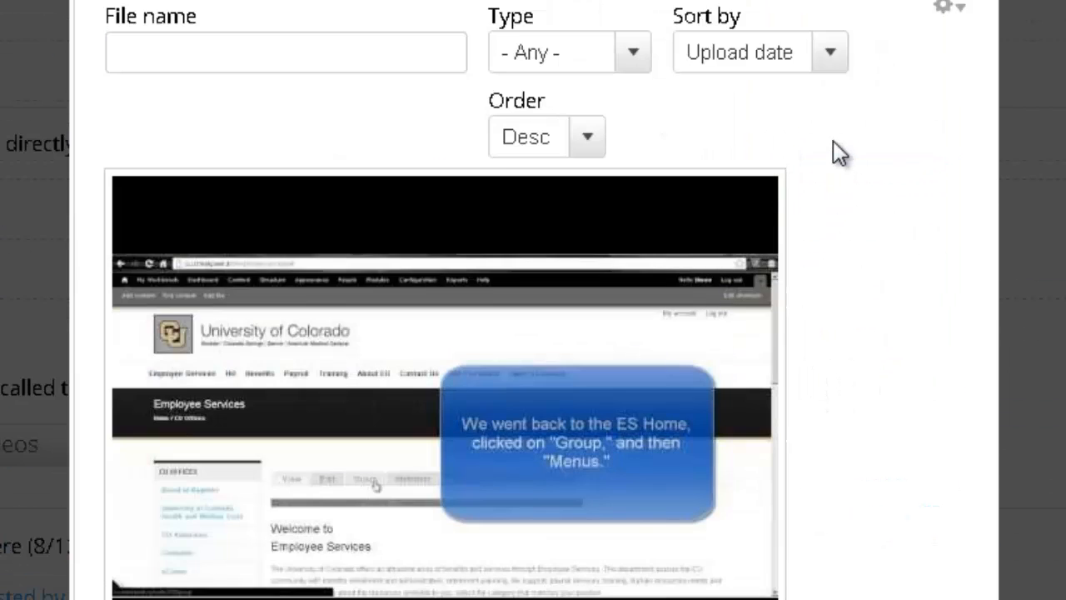
scroll(833, 142, up, 3)
Step: In the shared library, keep Upload date and Desc sorting and choose 01banner.png
click(808, 212)
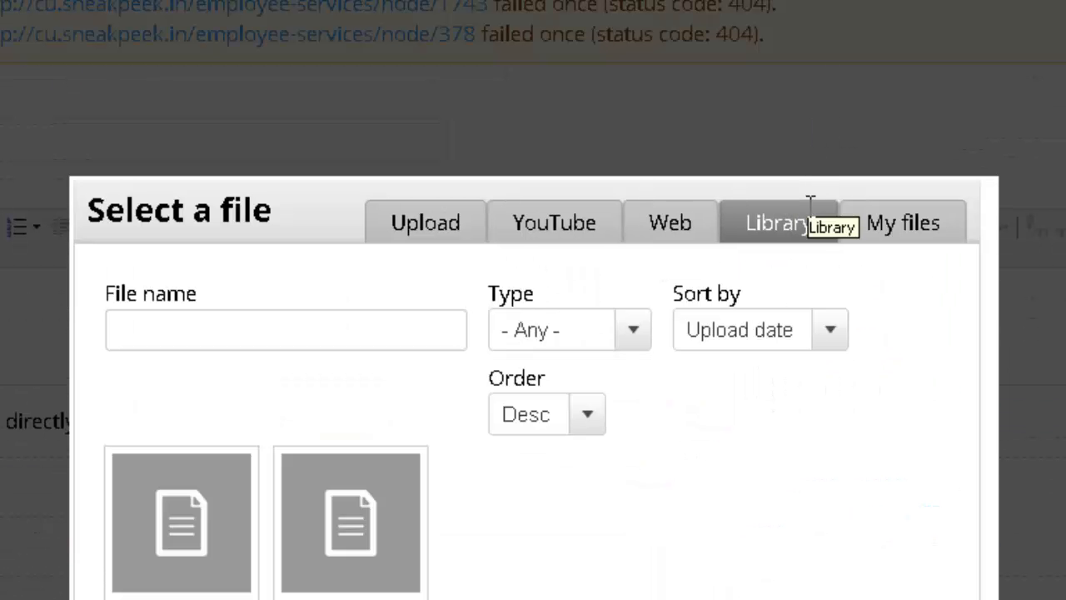
scroll(805, 228, down, 3)
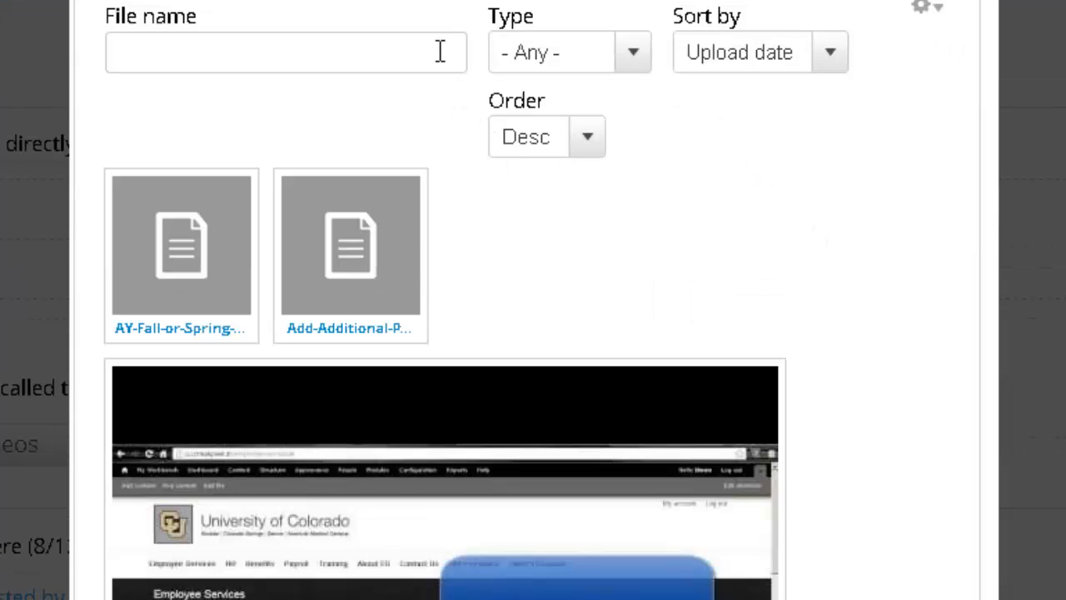
click(581, 65)
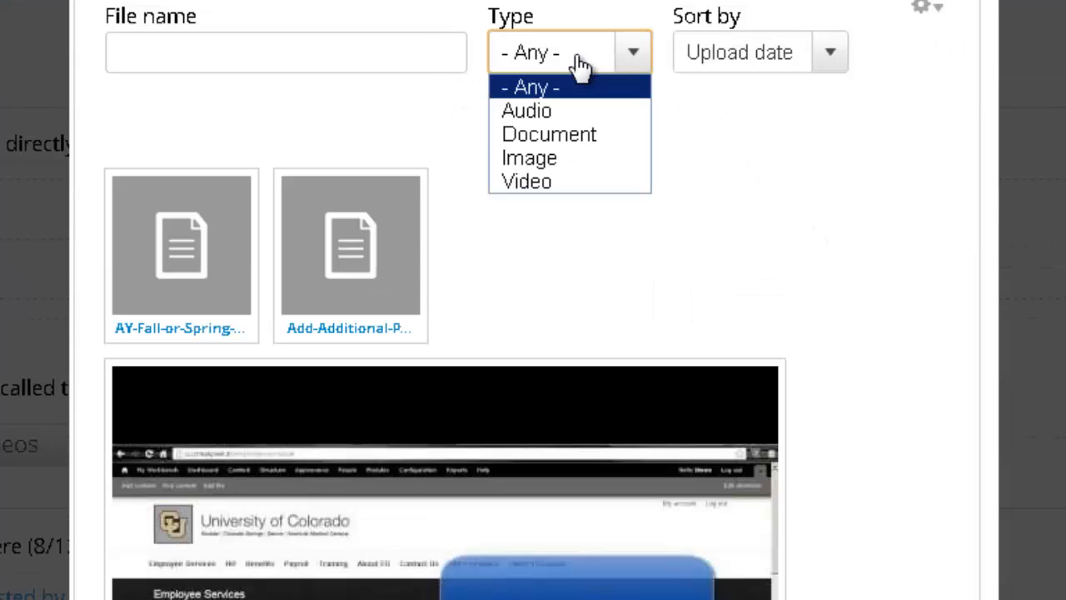
click(707, 66)
click(732, 66)
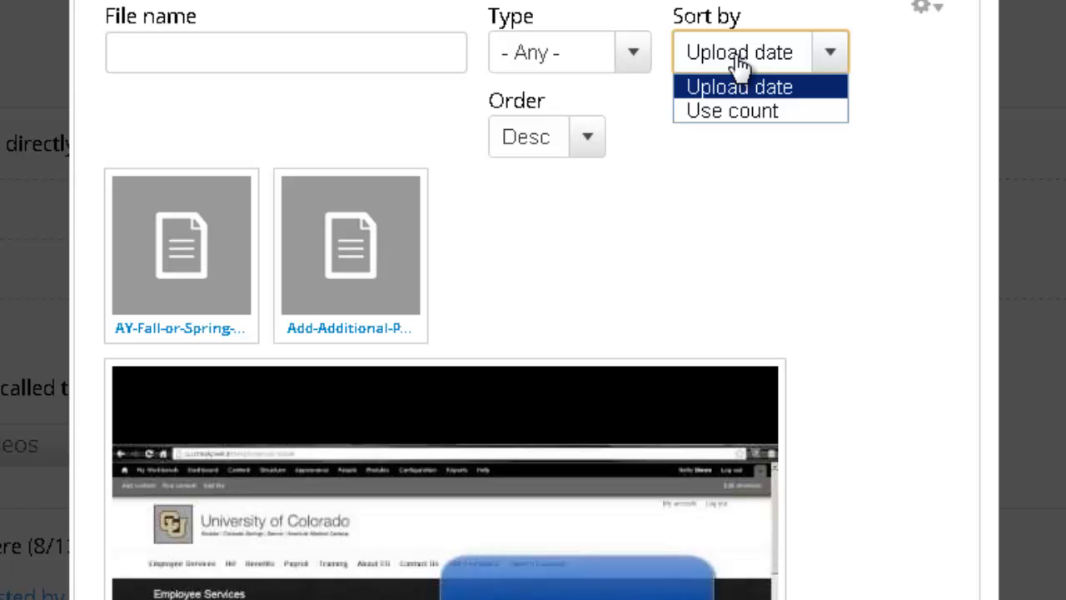
click(739, 62)
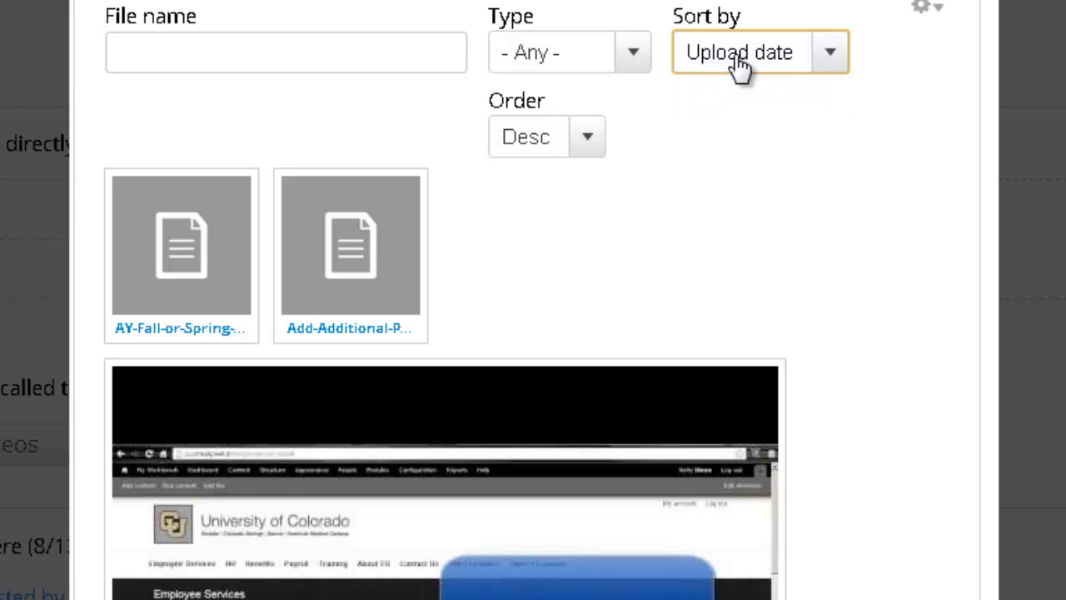
click(596, 146)
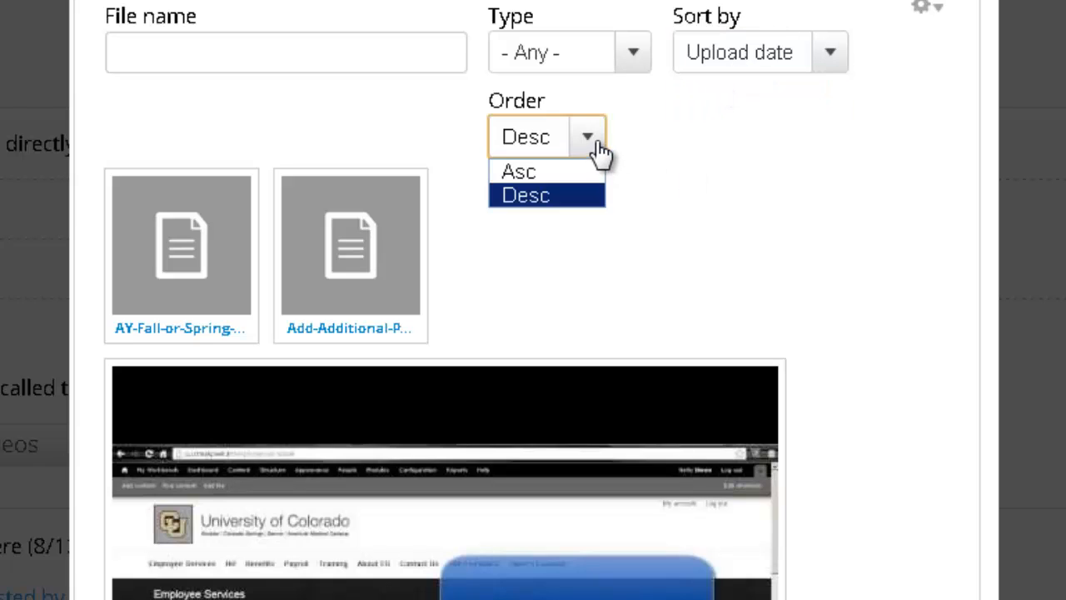
click(674, 150)
scroll(795, 158, down, 8)
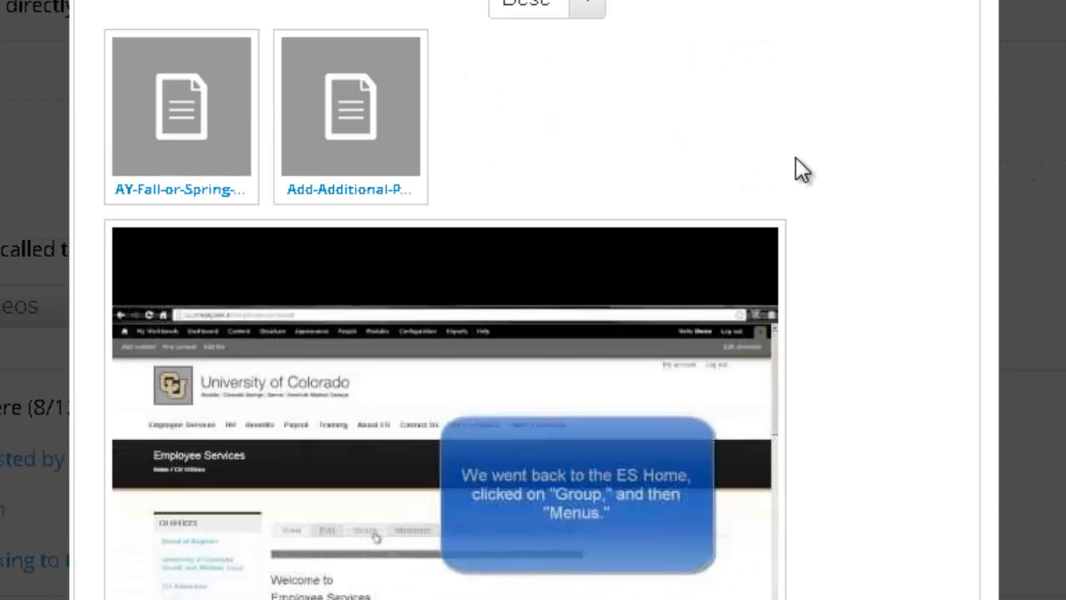
scroll(832, 191, down, 13)
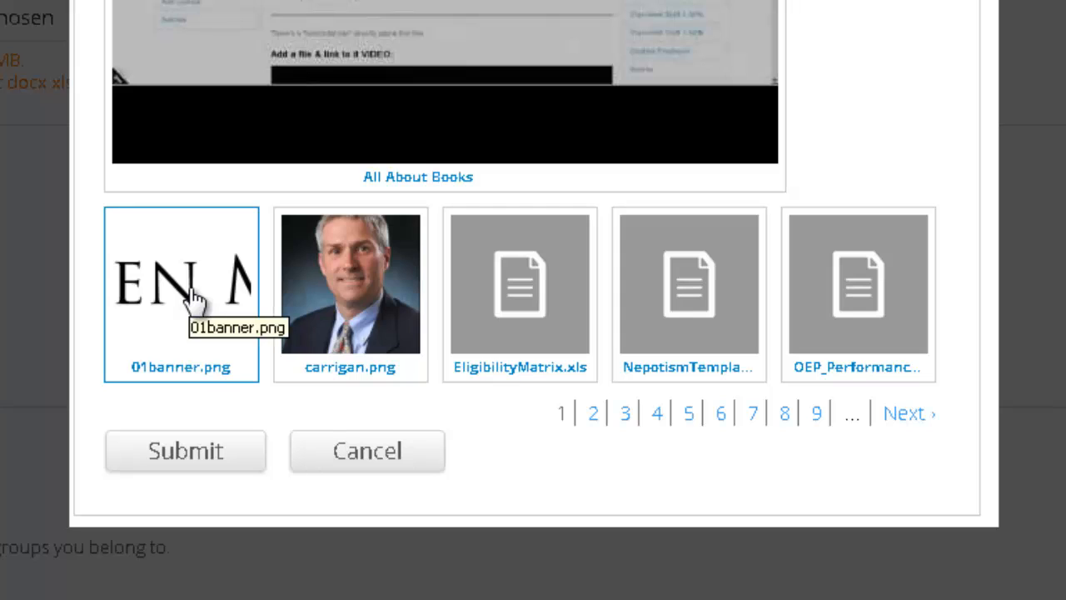
click(191, 303)
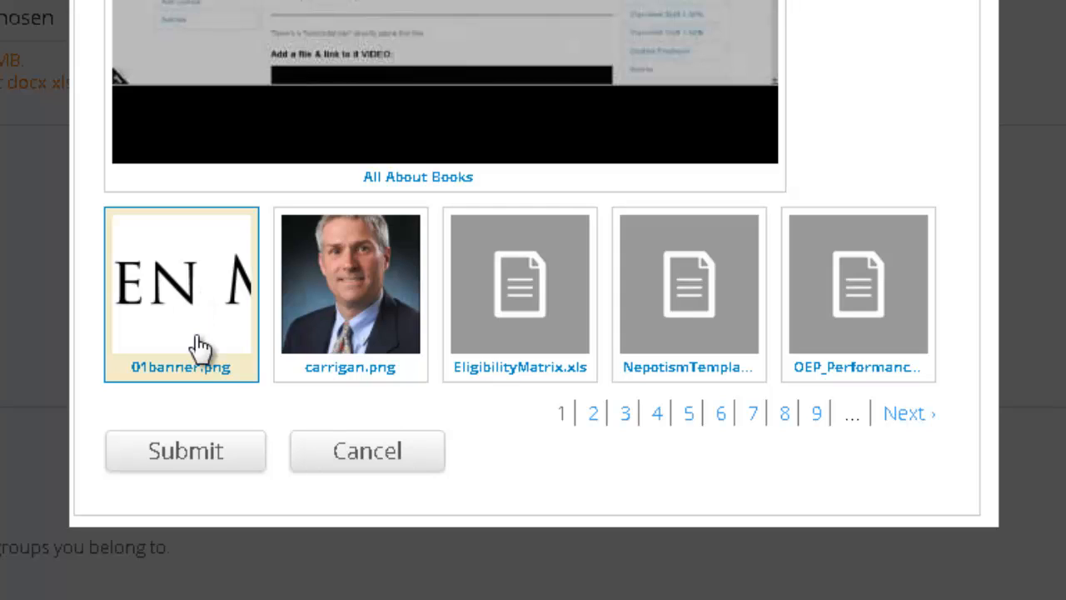
Step: Embed 01banner.png with alt text 'OM Logo' and the owner's name as title text
click(186, 450)
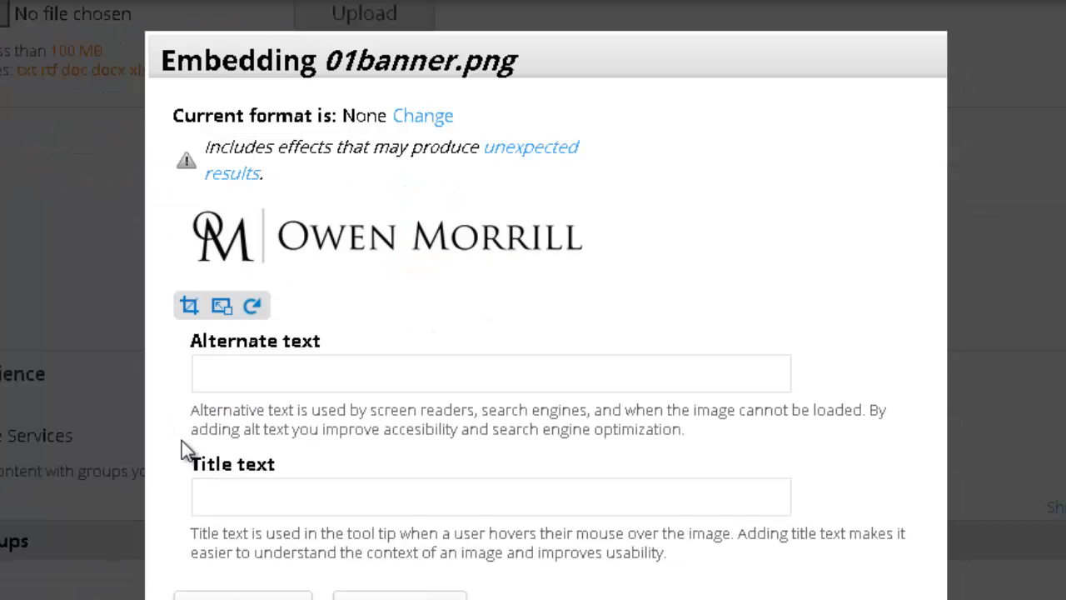
click(387, 364)
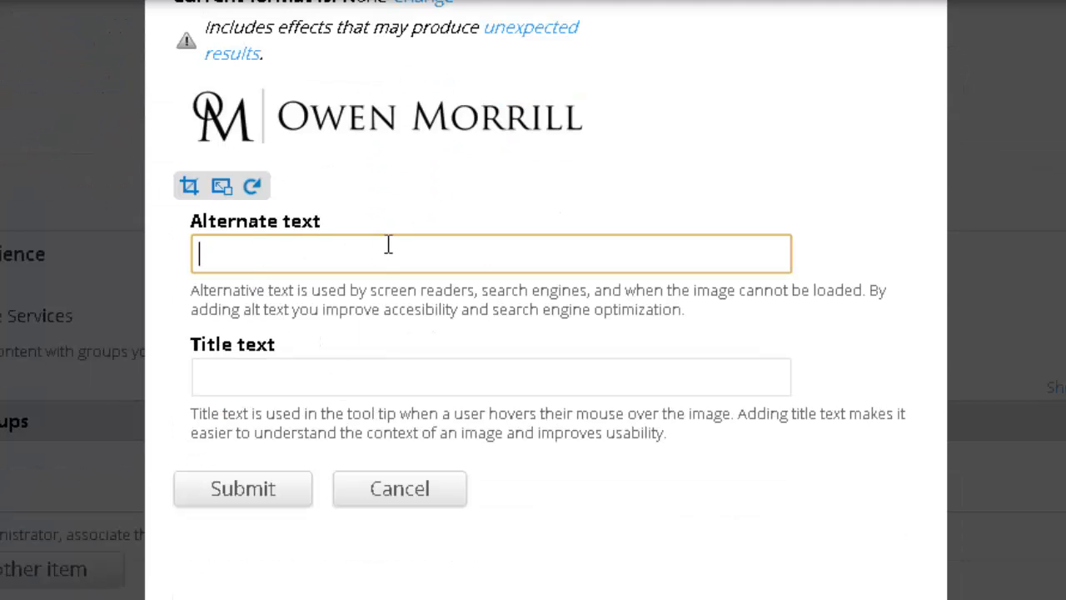
text(OM Logo)
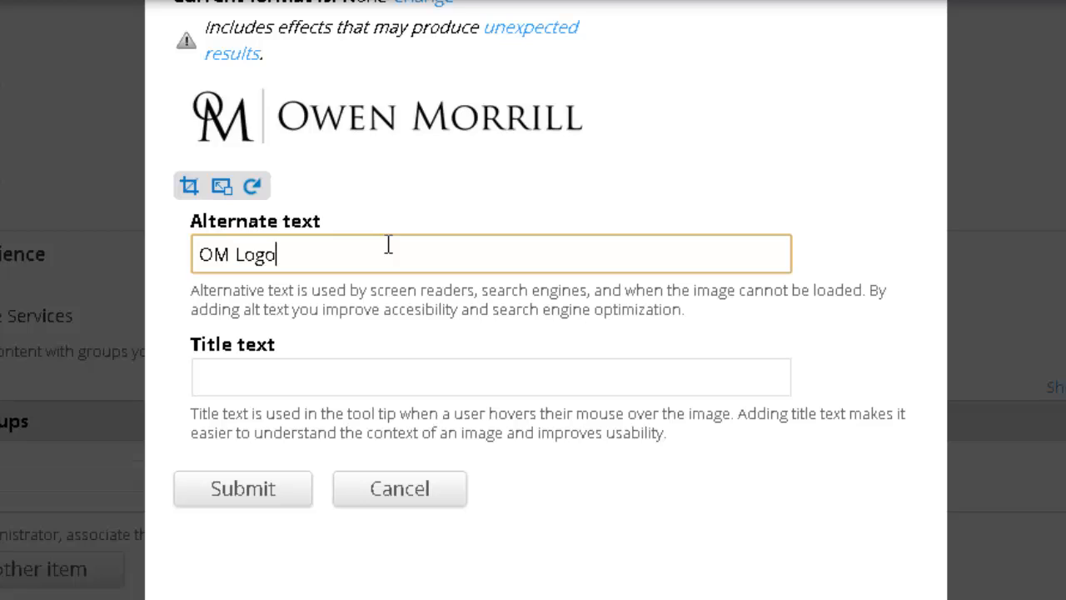
key(Tab)
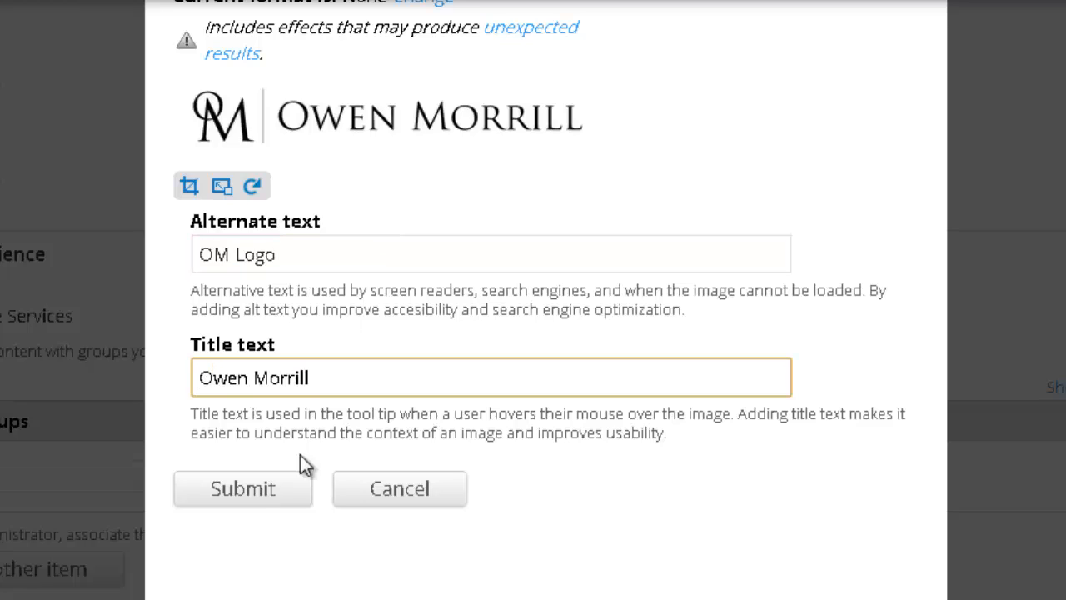
click(270, 496)
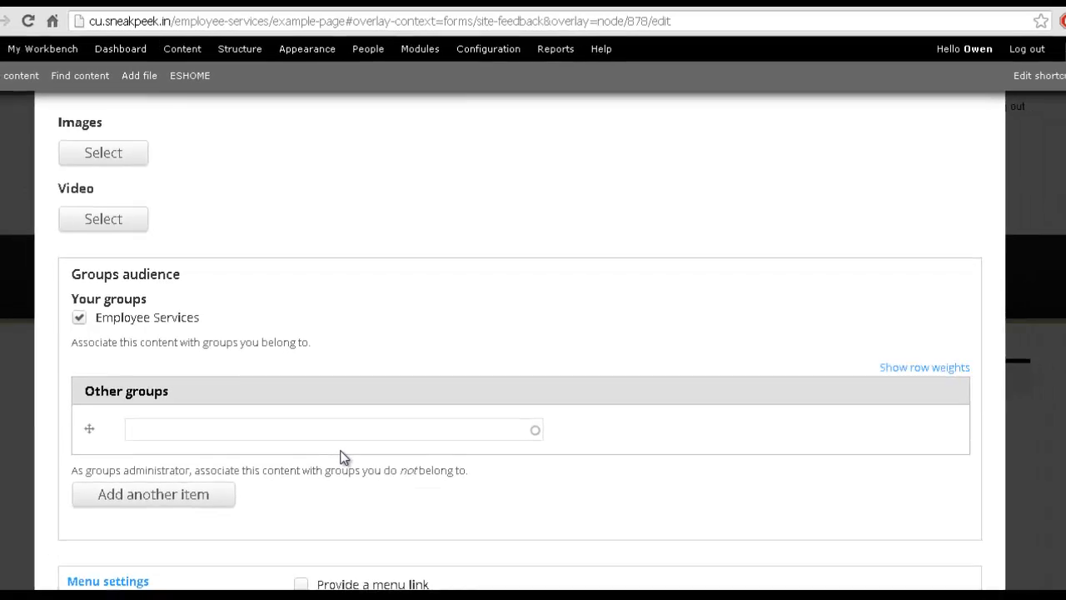
scroll(323, 485, up, 15)
scroll(351, 452, up, 5)
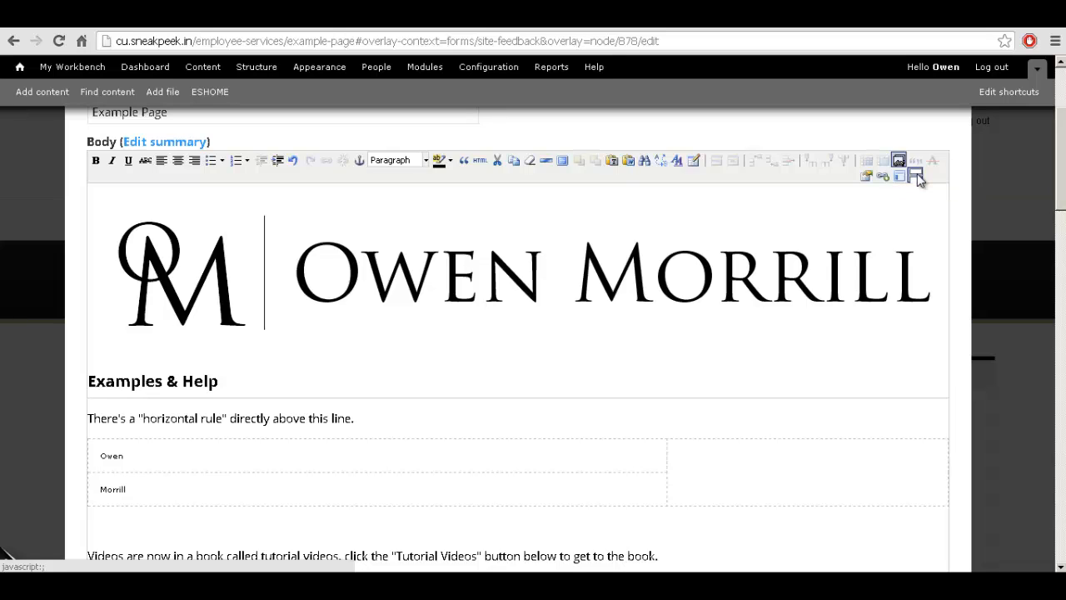
Step: Insert a page break below the banner logo and check the <!--break--> marker
click(916, 179)
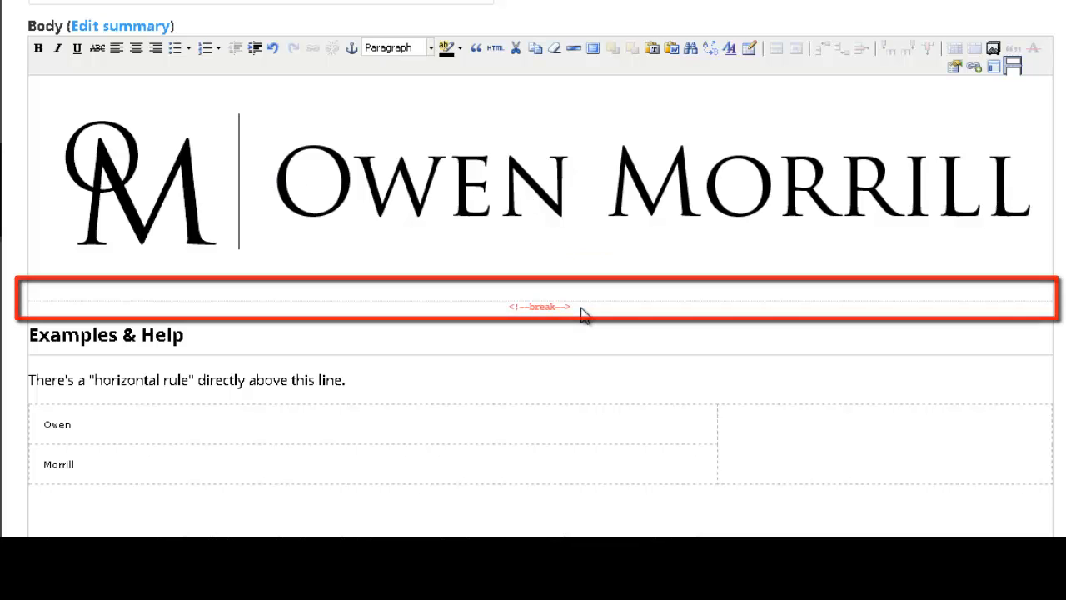
click(502, 310)
click(510, 320)
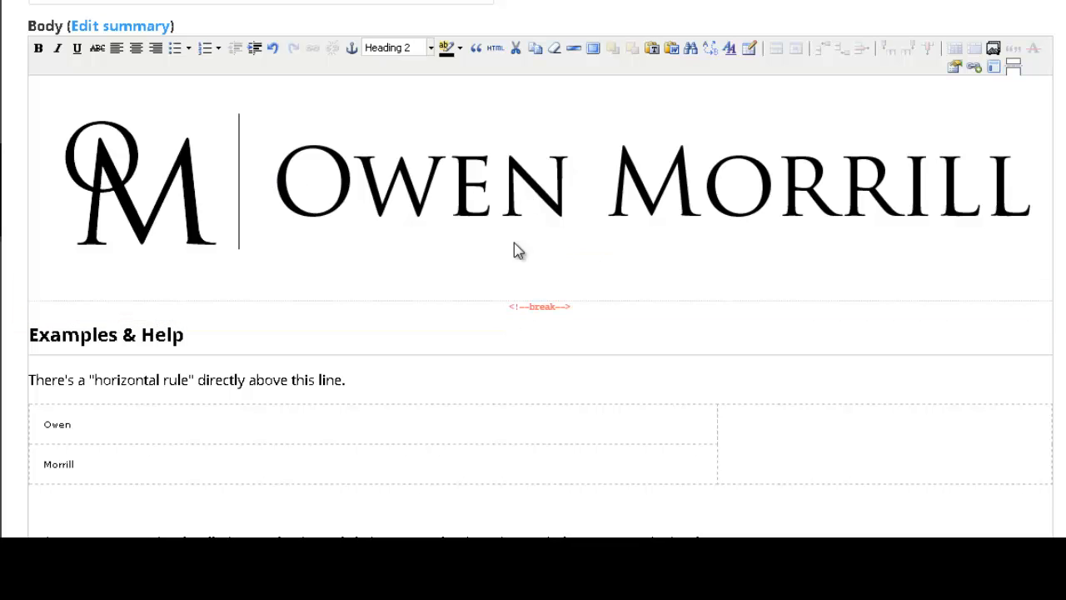
click(504, 183)
click(594, 296)
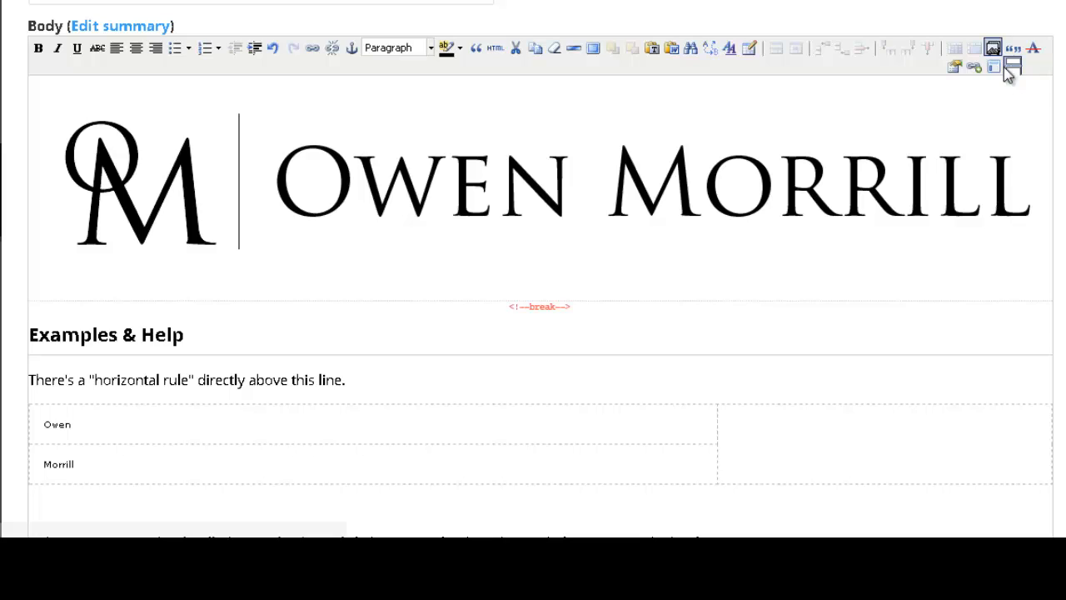
click(1013, 67)
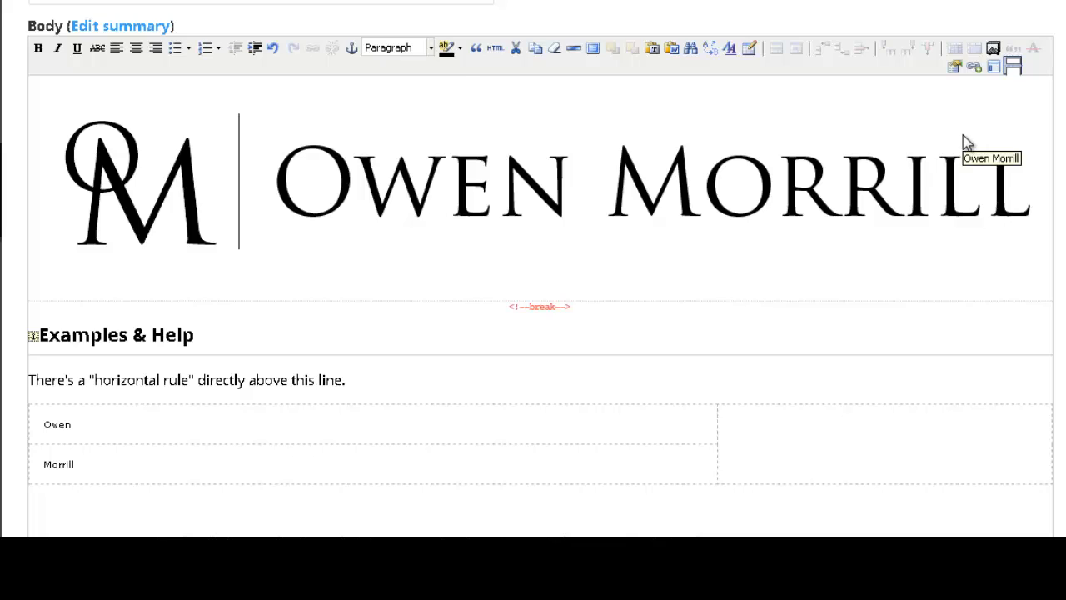
Step: Link 'tutorial' through Linkit to the All About Books book page (/node/1744)
scroll(963, 136, down, 2)
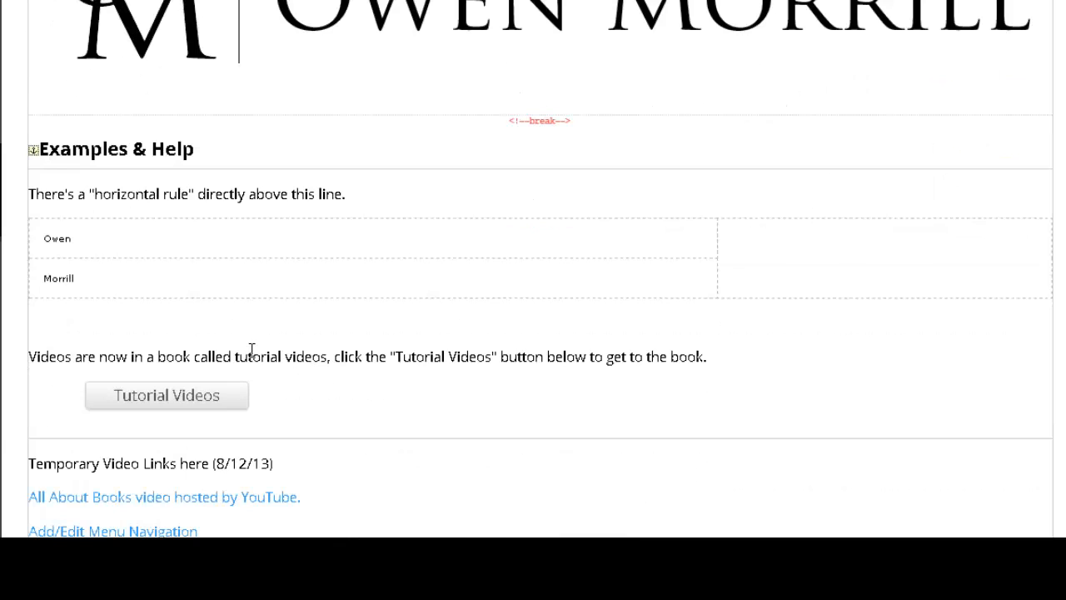
drag(236, 356, 285, 356)
right_click(393, 321)
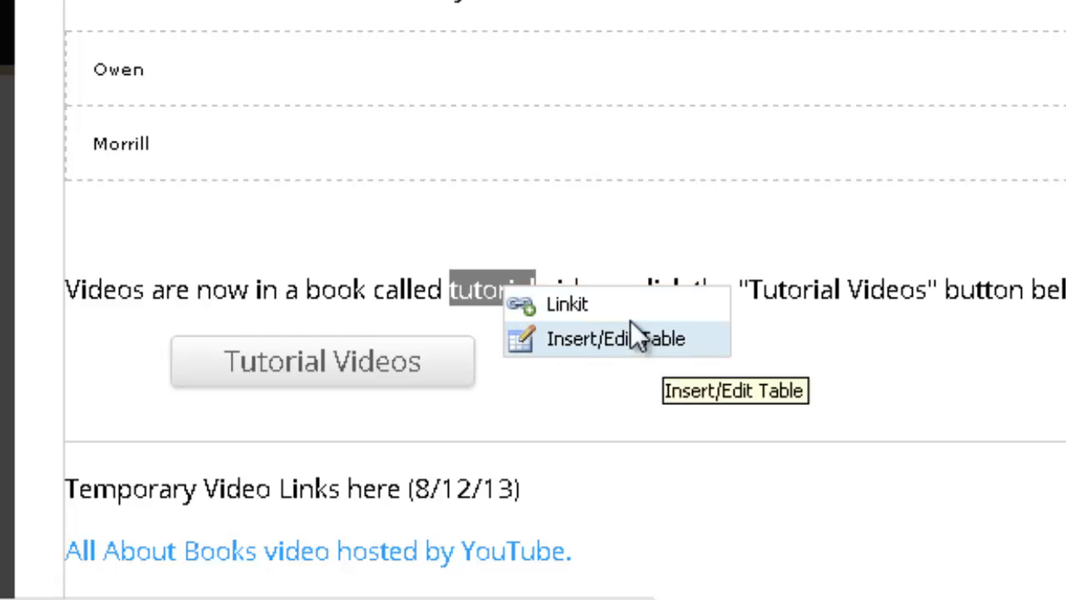
click(597, 307)
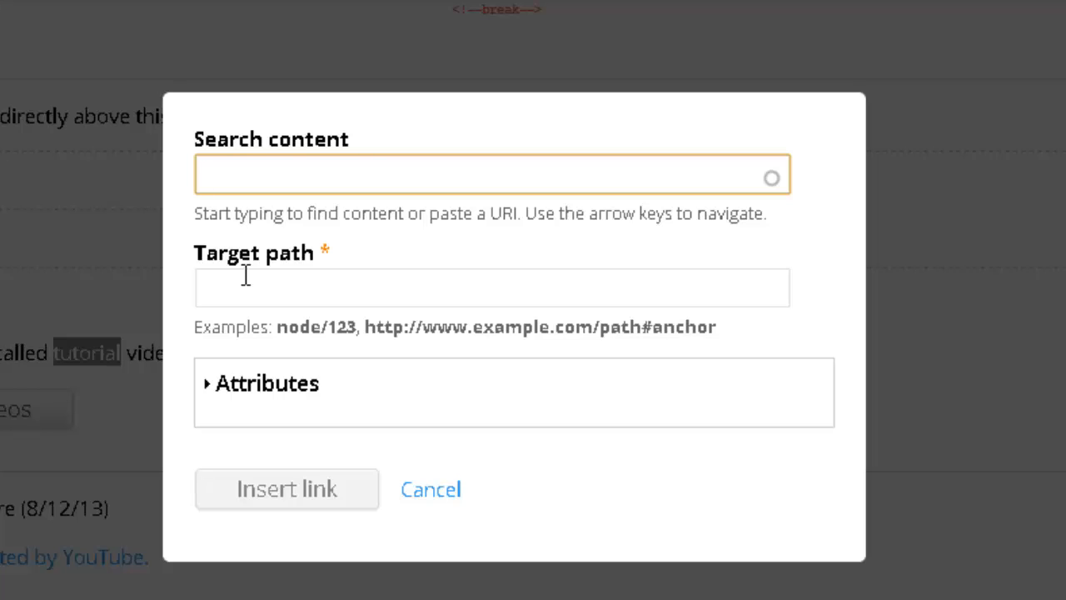
text(all about bo)
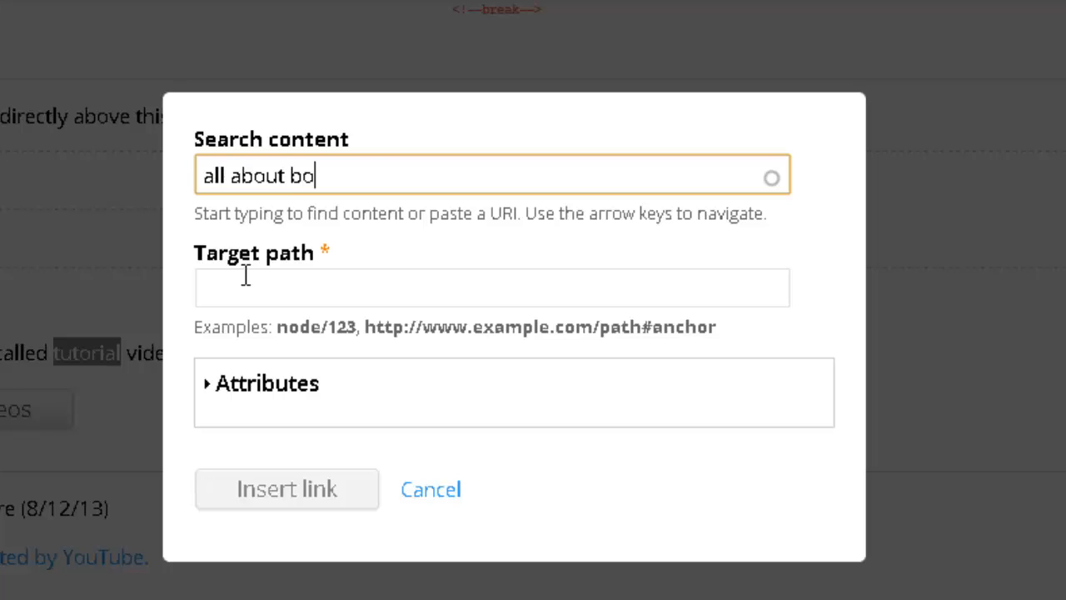
text(oks)
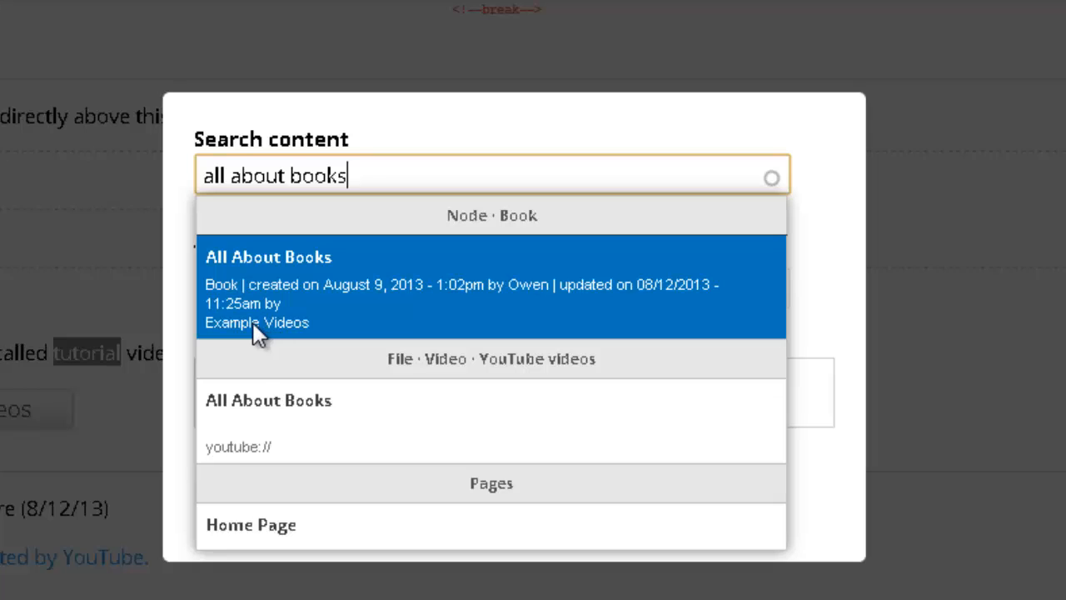
click(442, 275)
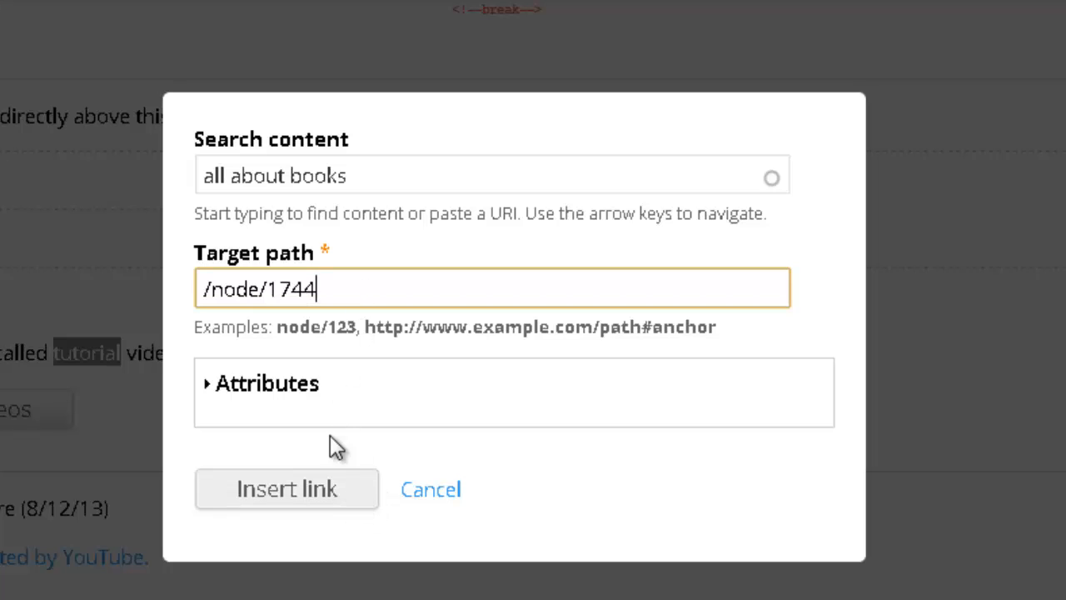
click(314, 396)
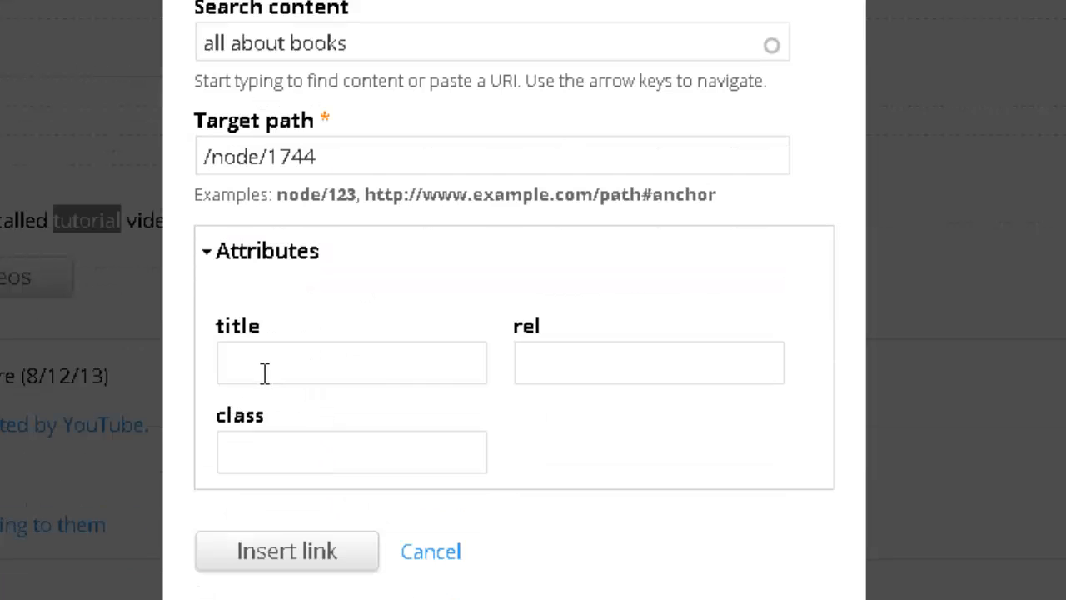
click(316, 558)
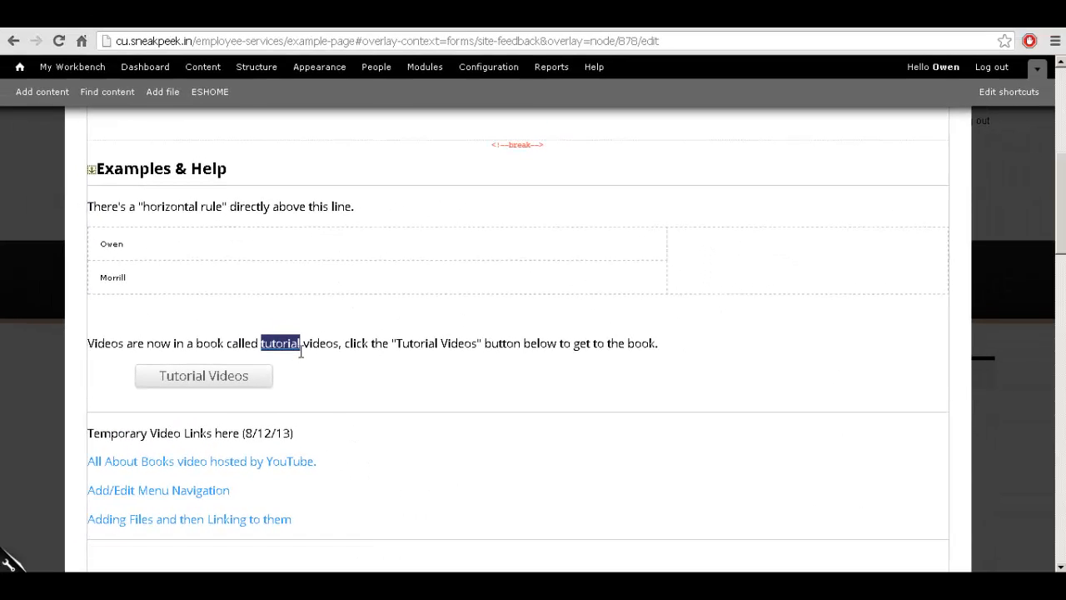
Step: Open Insert/Edit Attributes on the tutorial link, enlarge it, and view the Events and Attributes tabs
click(305, 343)
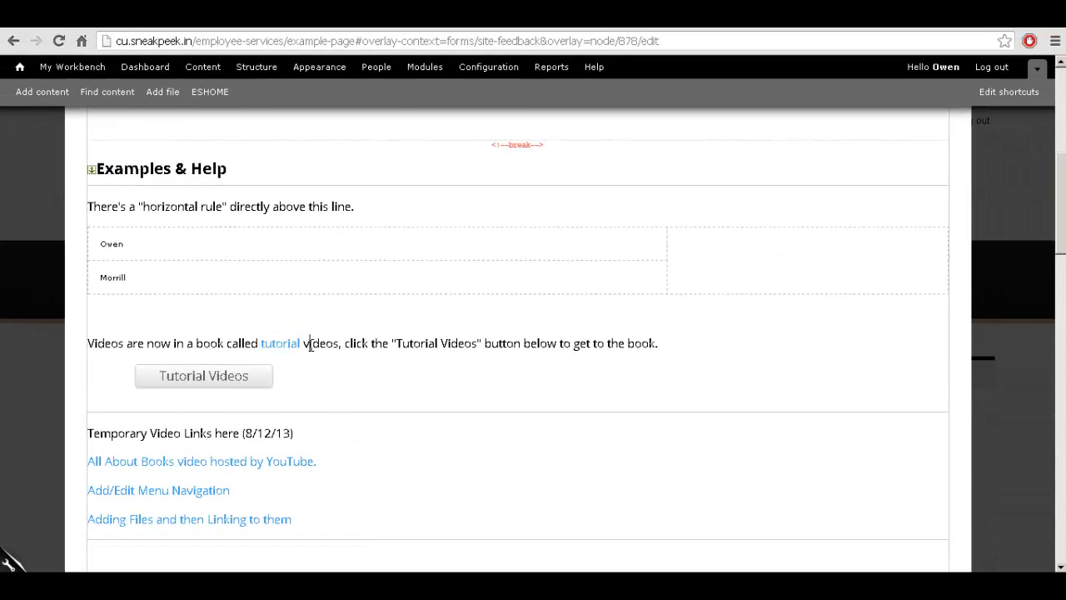
mouse_move(300, 345)
mouse_down()
mouse_move(255, 343)
mouse_move(302, 348)
mouse_up()
scroll(737, 367, up, 5)
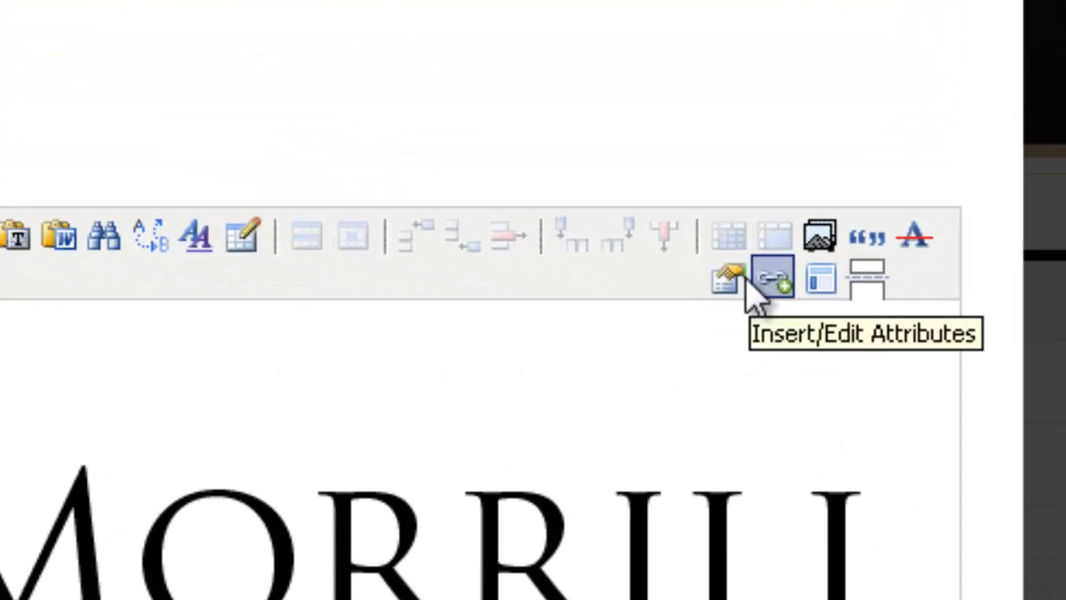
click(726, 281)
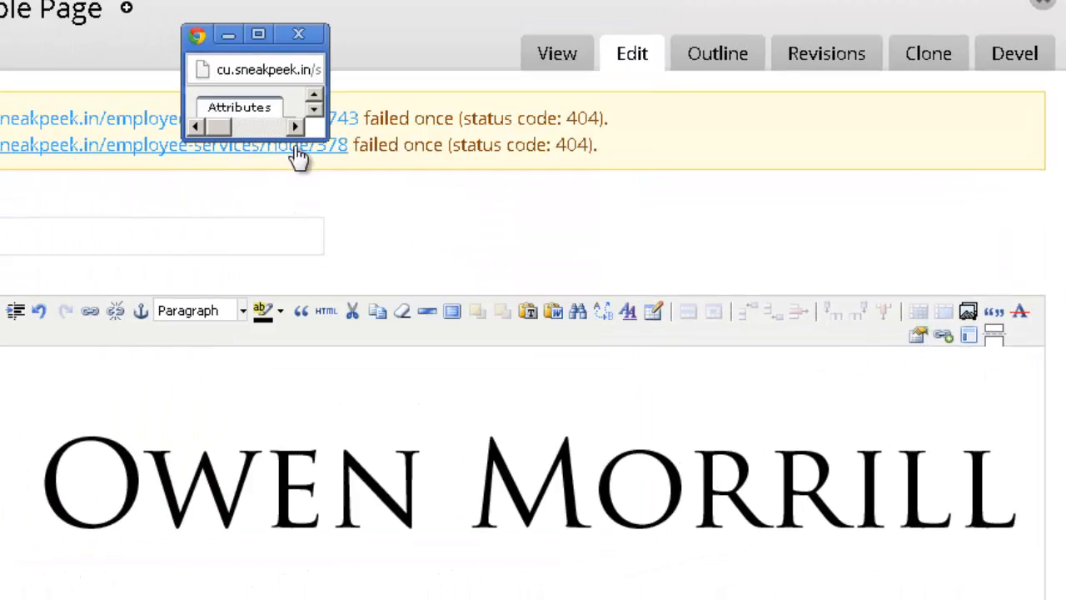
drag(328, 139, 718, 535)
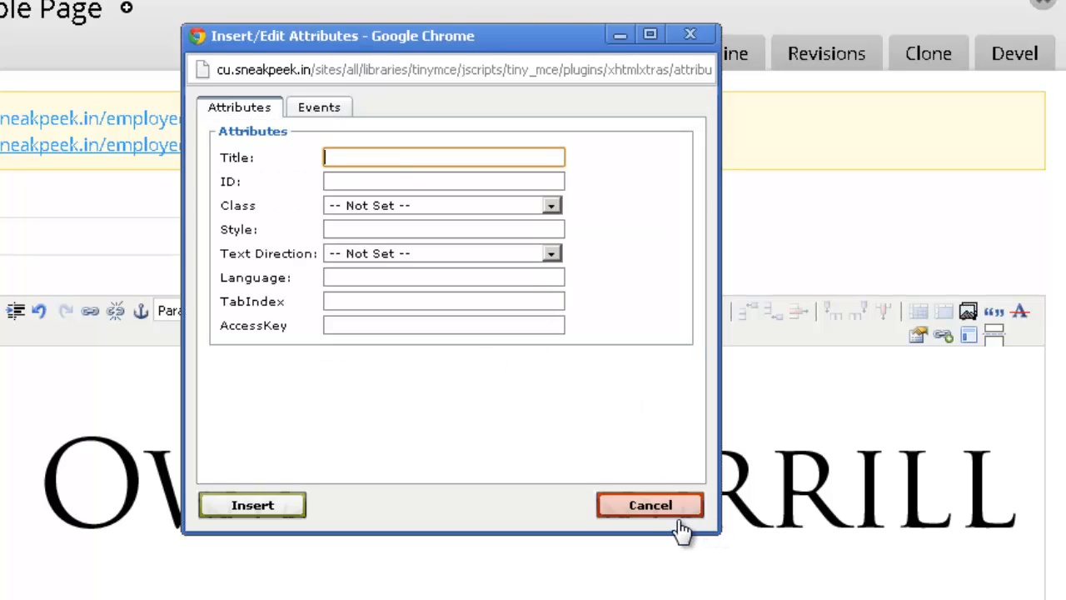
click(320, 113)
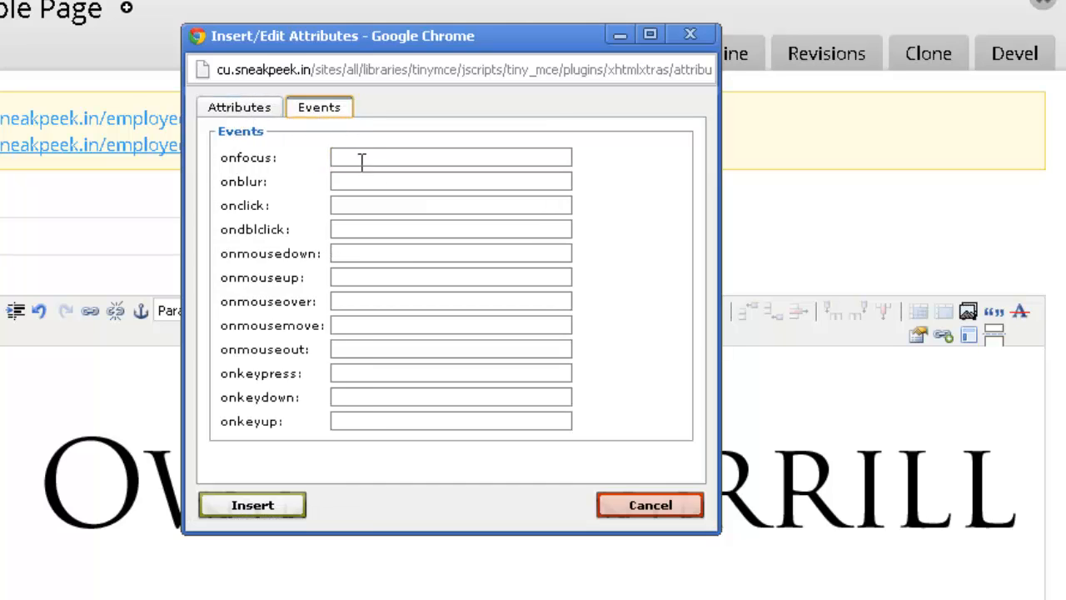
click(234, 110)
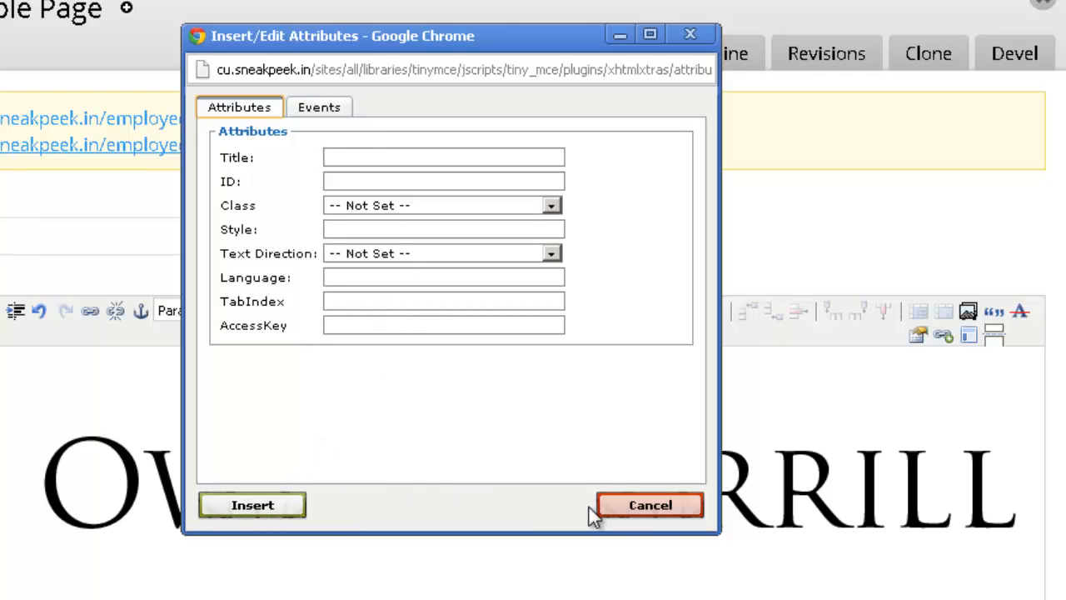
Step: Cancel the attributes dialog and scroll through the edited page body
click(616, 505)
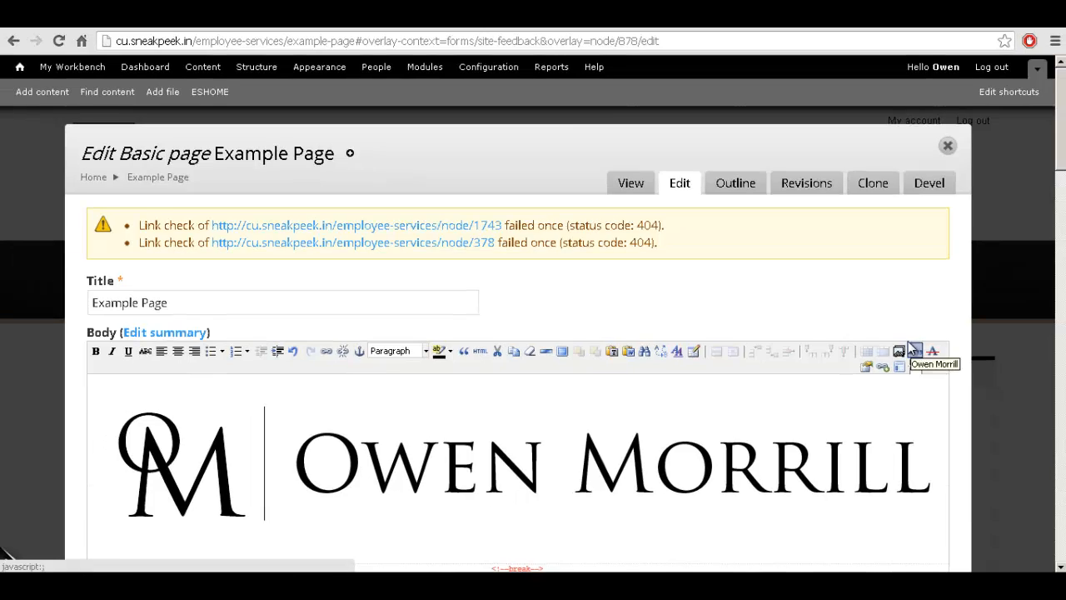
scroll(844, 335, down, 4)
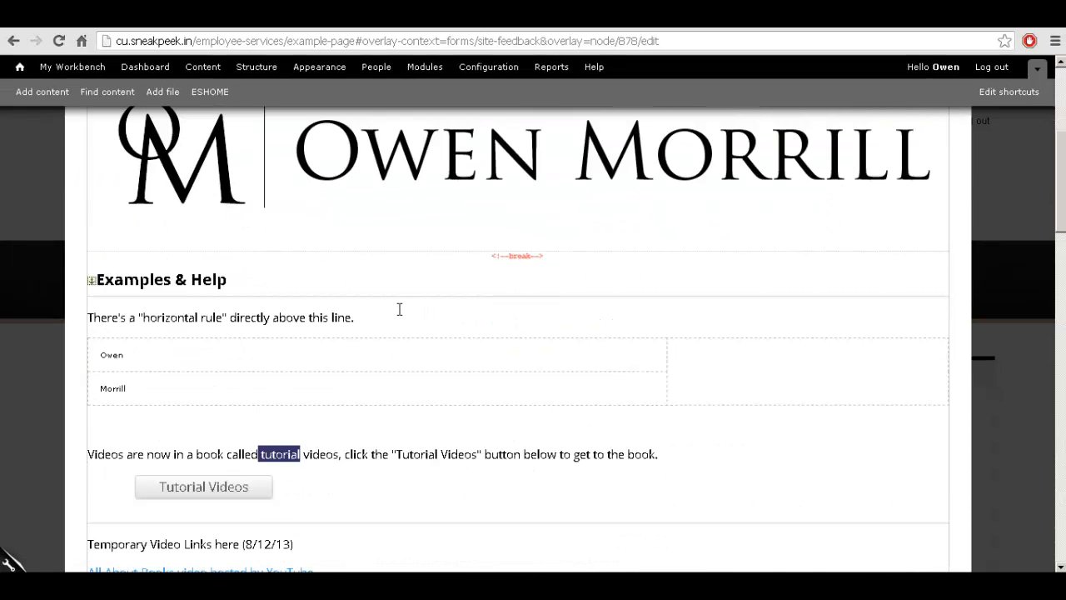
scroll(400, 309, down, 7)
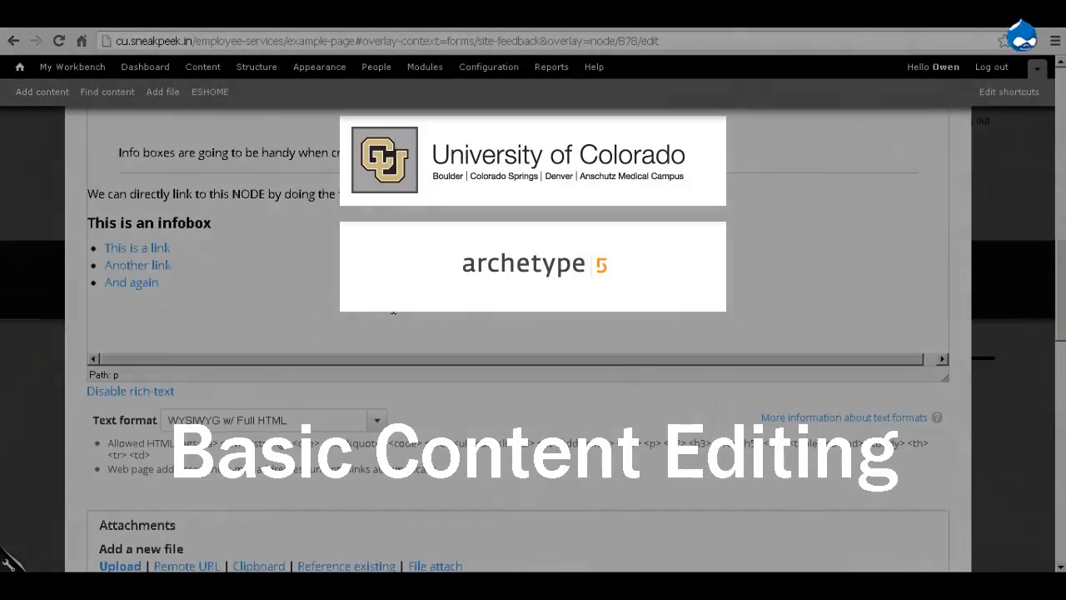
scroll(395, 313, down, 1)
scroll(395, 316, up, 11)
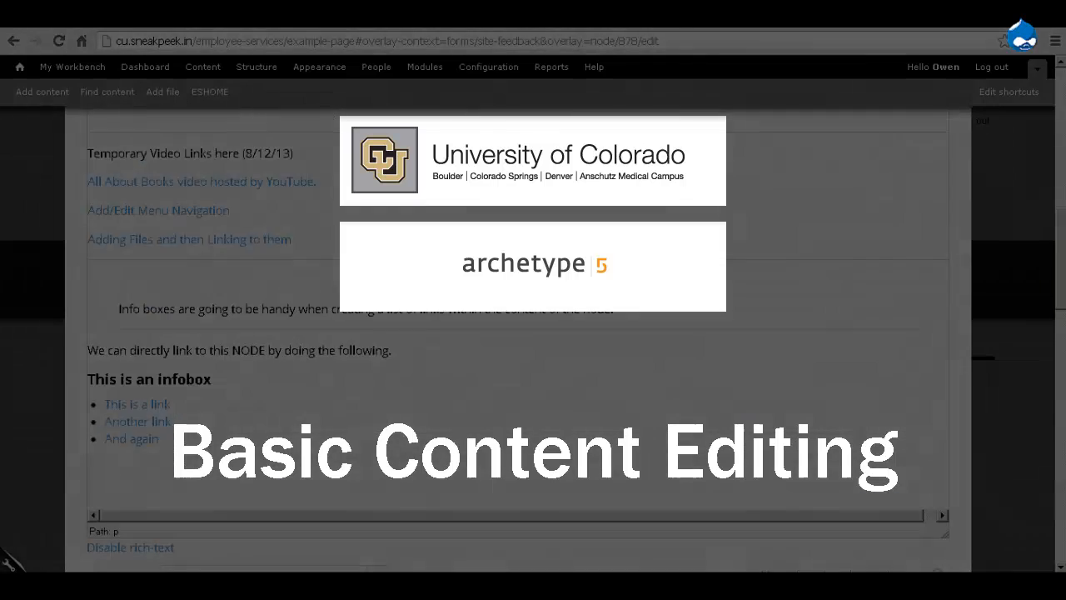
scroll(395, 316, up, 1)
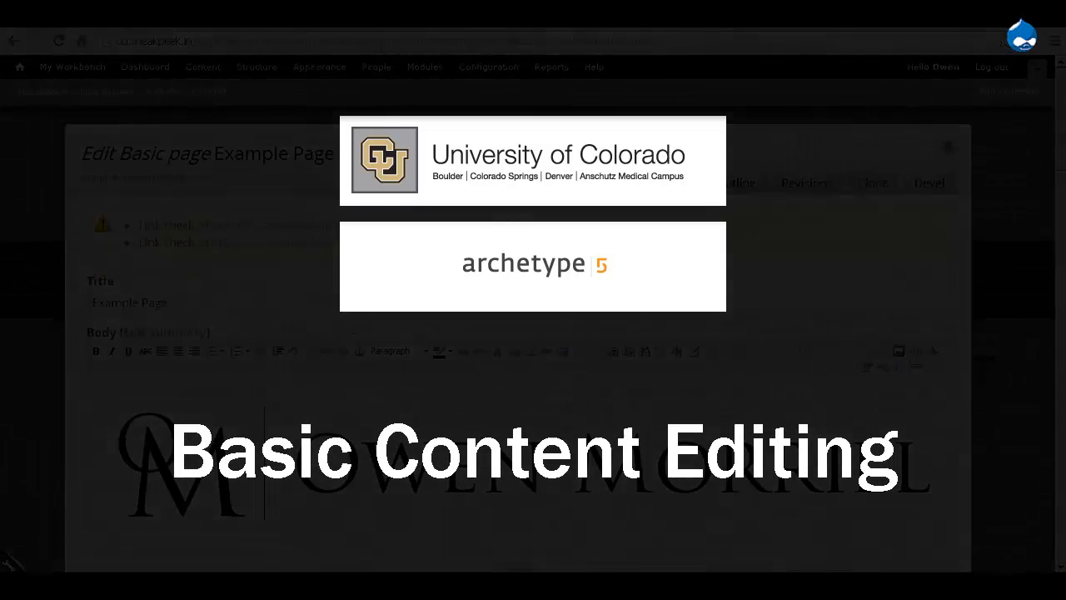